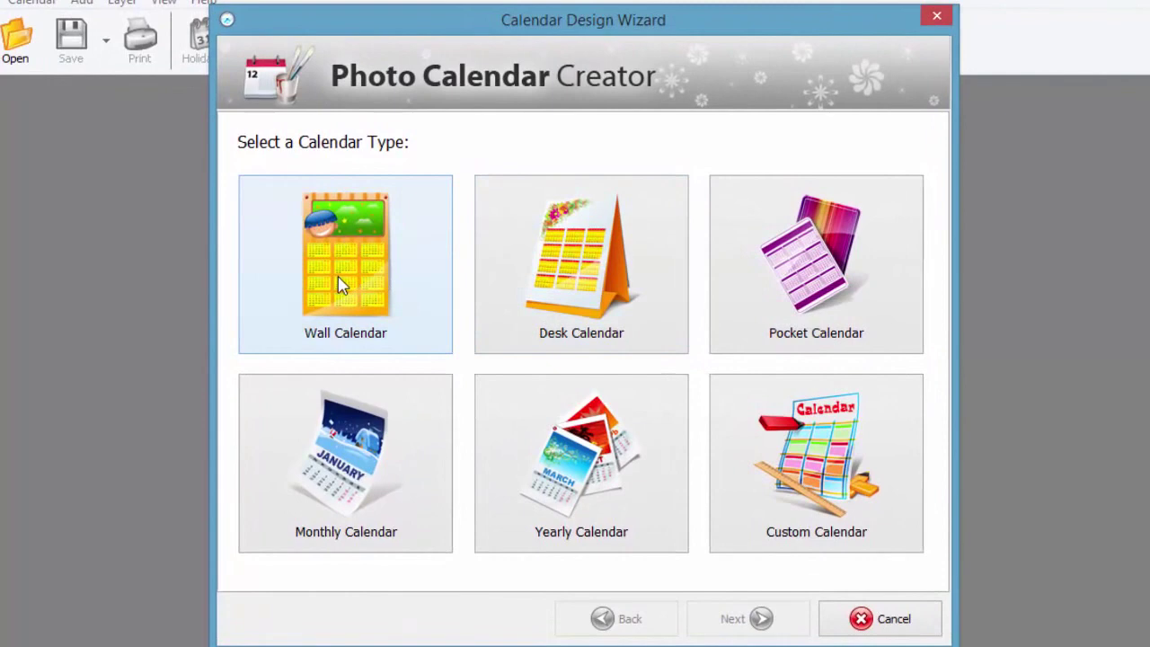
- Look through the Wall Calendar templates, then return to the calendar types
{"action": "left_click", "coordinate": [338, 280]}
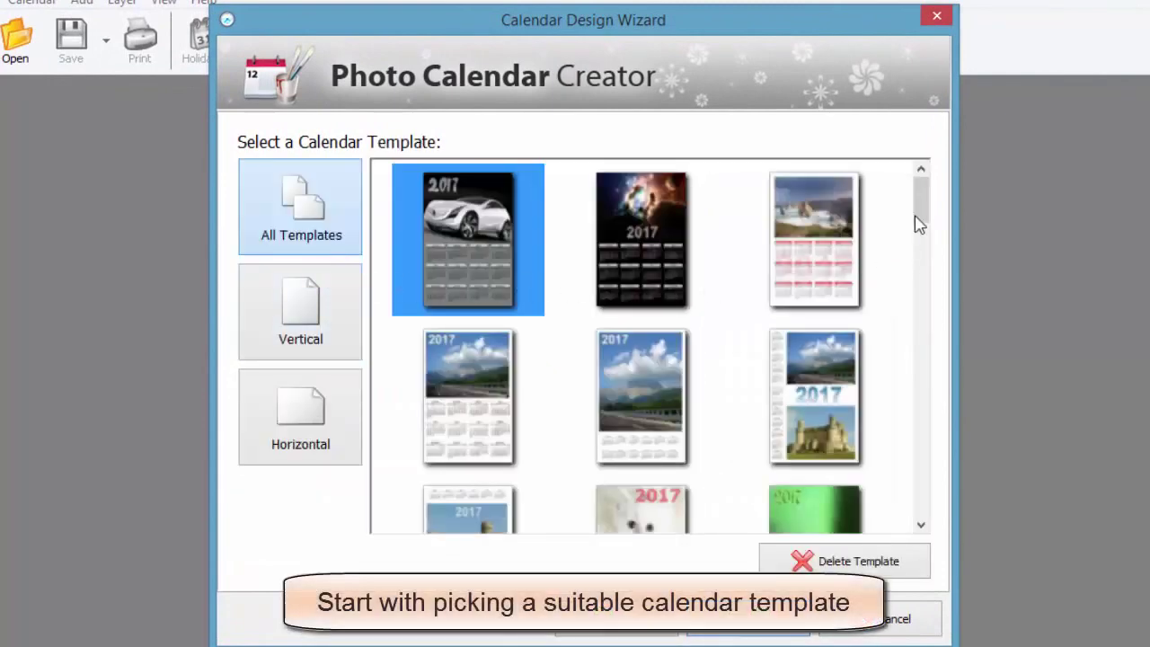
{"action": "left_click_drag", "start_coordinate": [926, 220], "coordinate": [902, 385]}
{"action": "left_click", "coordinate": [603, 618]}
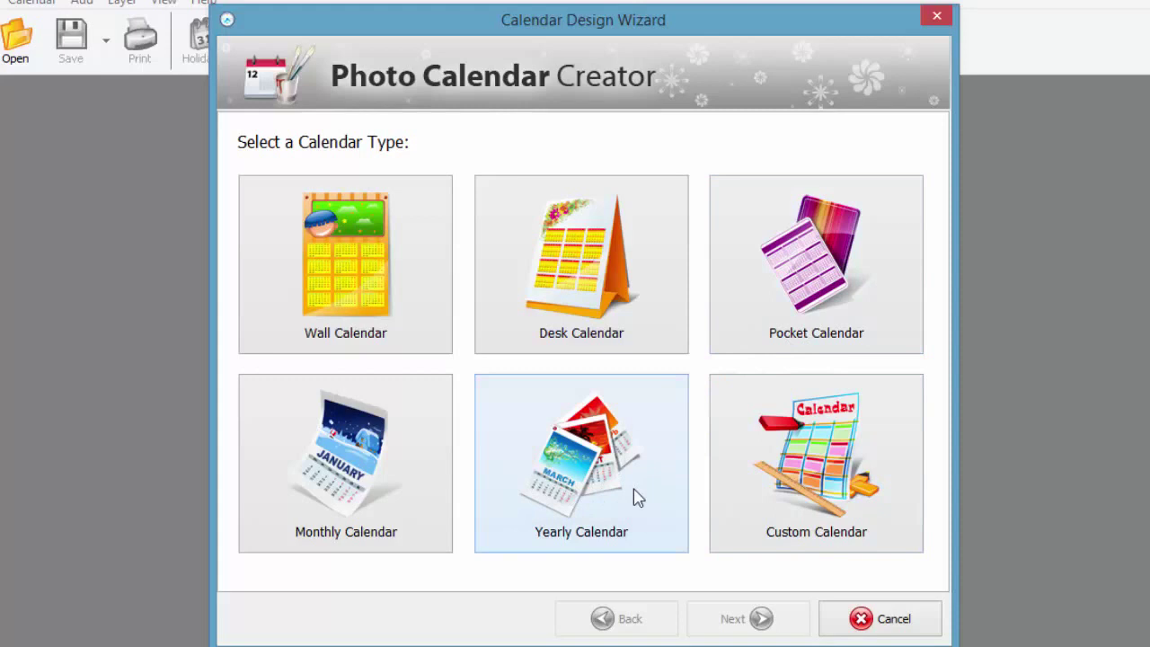
- Preview the Custom Calendar layouts: quarterly, spiral, booklet, desk, pocket, weekly and monthly planner
{"action": "left_click", "coordinate": [817, 483]}
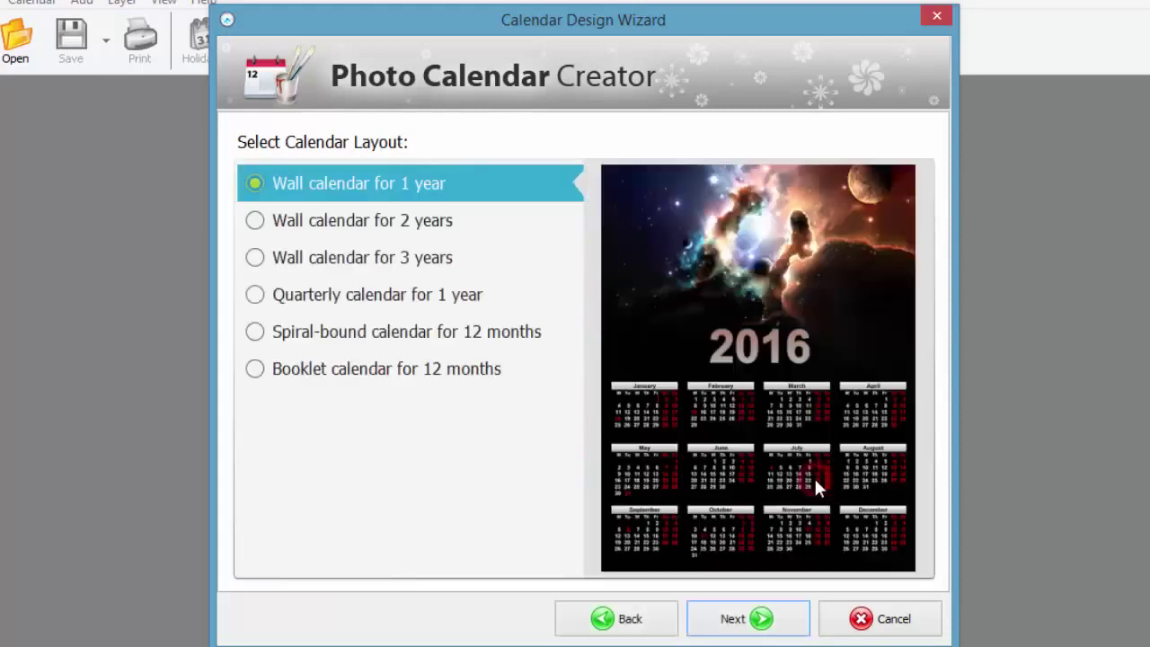
{"action": "left_click", "coordinate": [256, 299]}
{"action": "left_click", "coordinate": [256, 335]}
{"action": "left_click", "coordinate": [257, 374]}
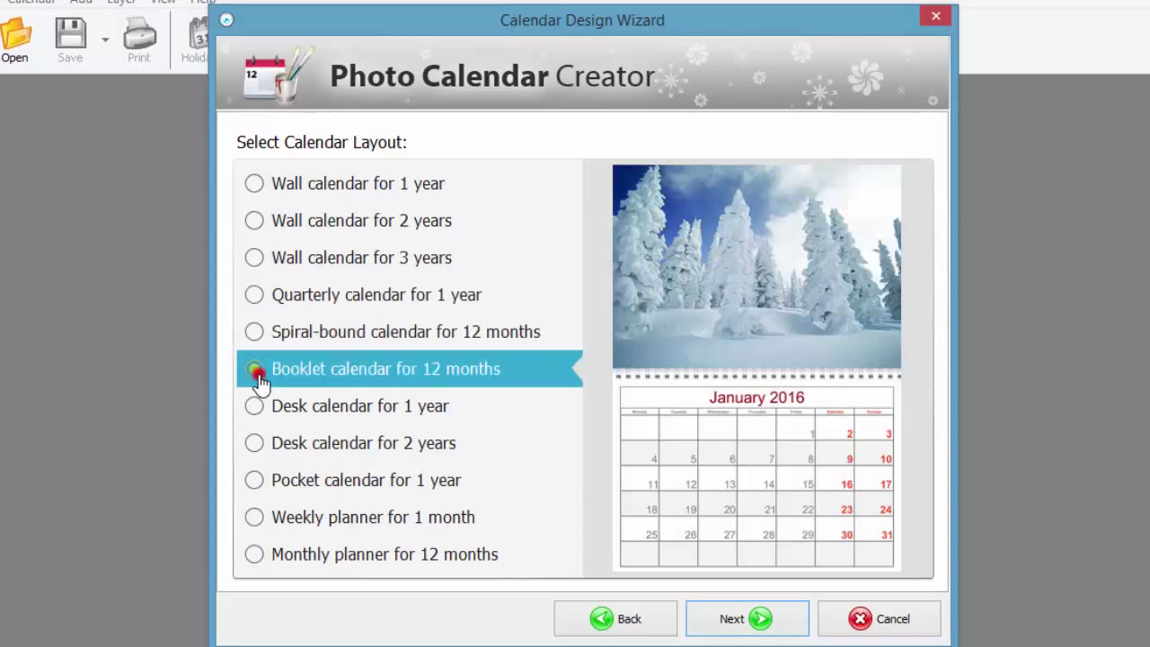
{"action": "left_click", "coordinate": [257, 408]}
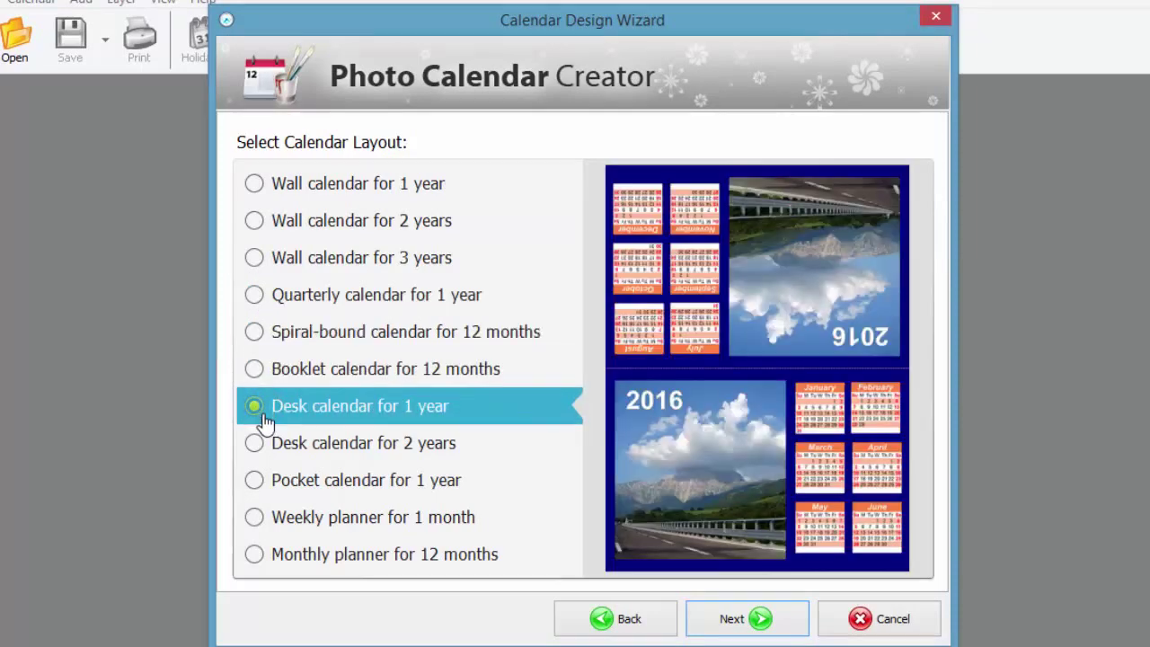
{"action": "left_click", "coordinate": [254, 480]}
{"action": "left_click", "coordinate": [255, 516]}
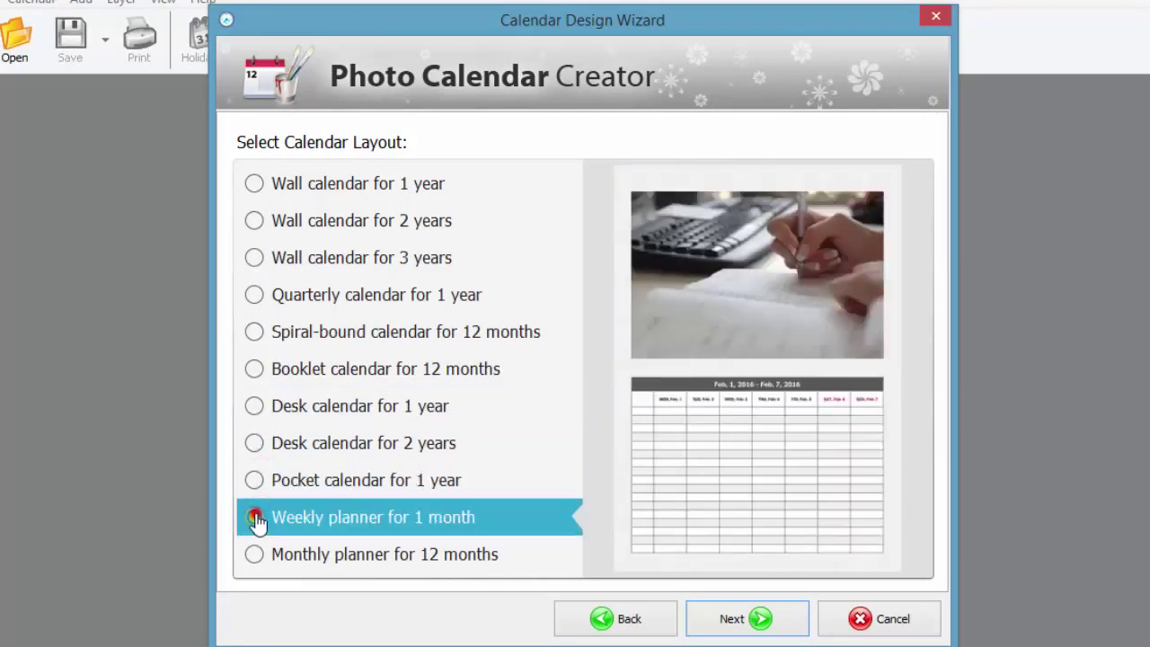
{"action": "left_click", "coordinate": [256, 555]}
- Choose Wall Calendar again and show only the horizontal 2017 templates
{"action": "left_click", "coordinate": [619, 619]}
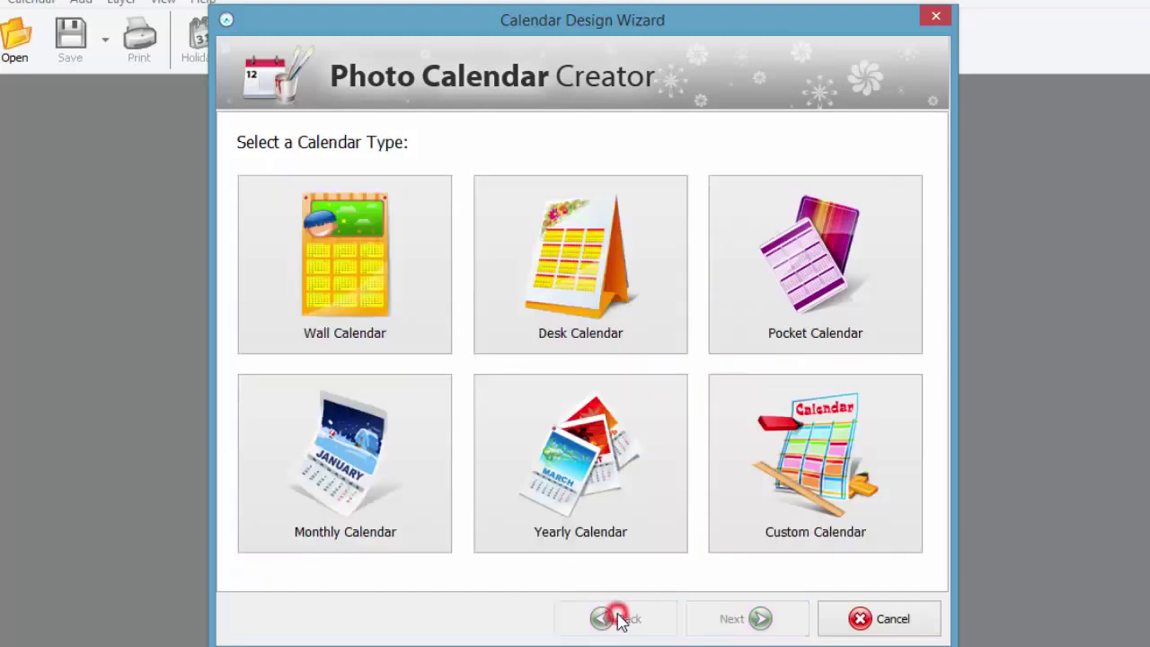
{"action": "left_click", "coordinate": [367, 267]}
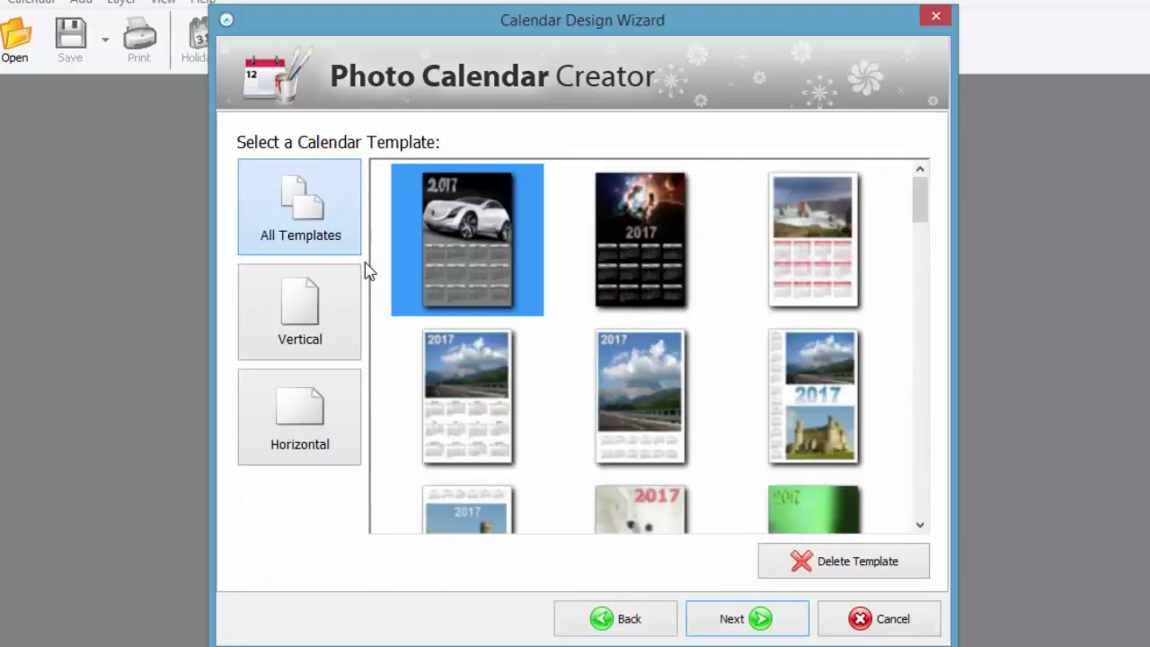
{"action": "left_click", "coordinate": [303, 426]}
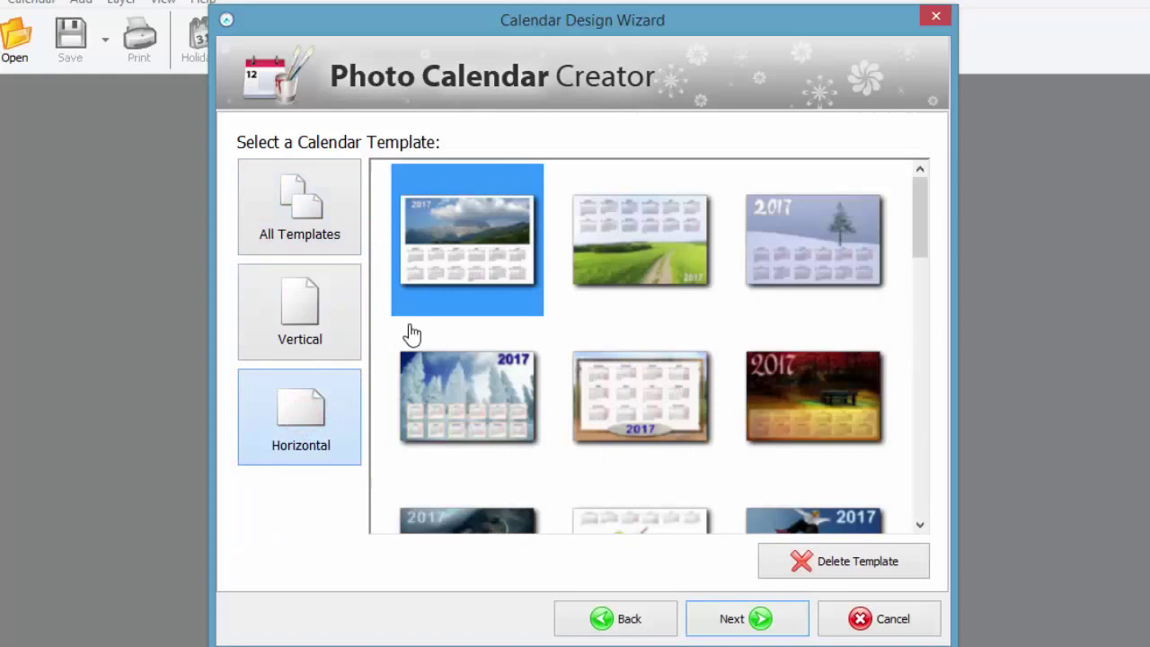
- Load the first beach photo as the calendar's main photo
{"action": "left_click", "coordinate": [747, 619]}
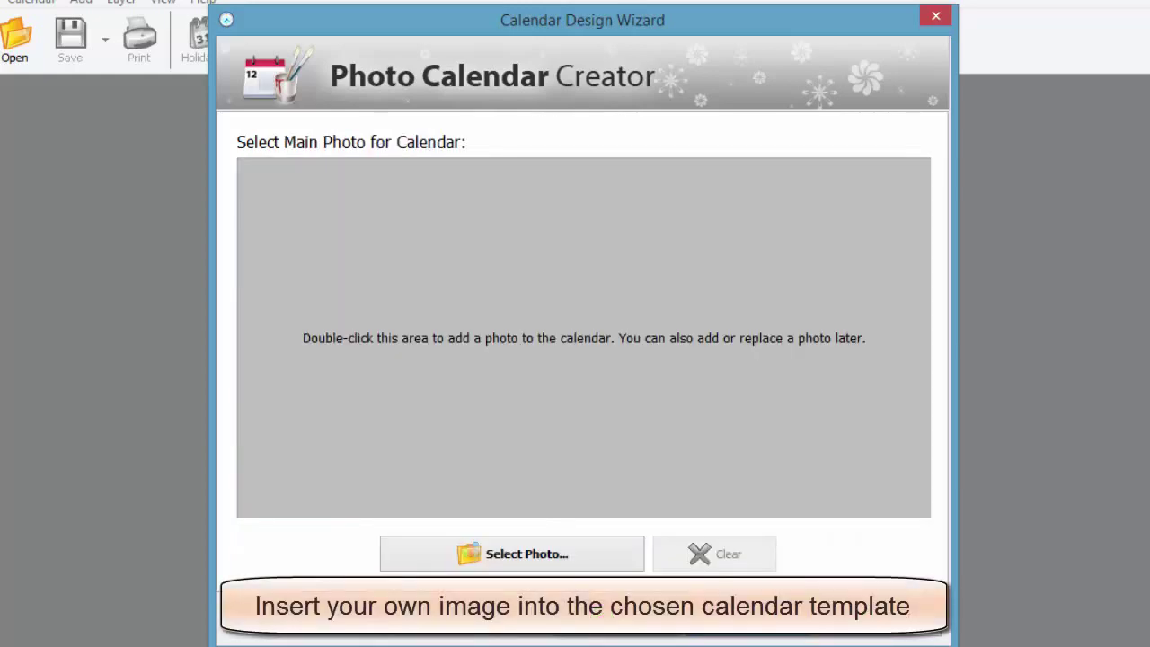
{"action": "left_click", "coordinate": [549, 551]}
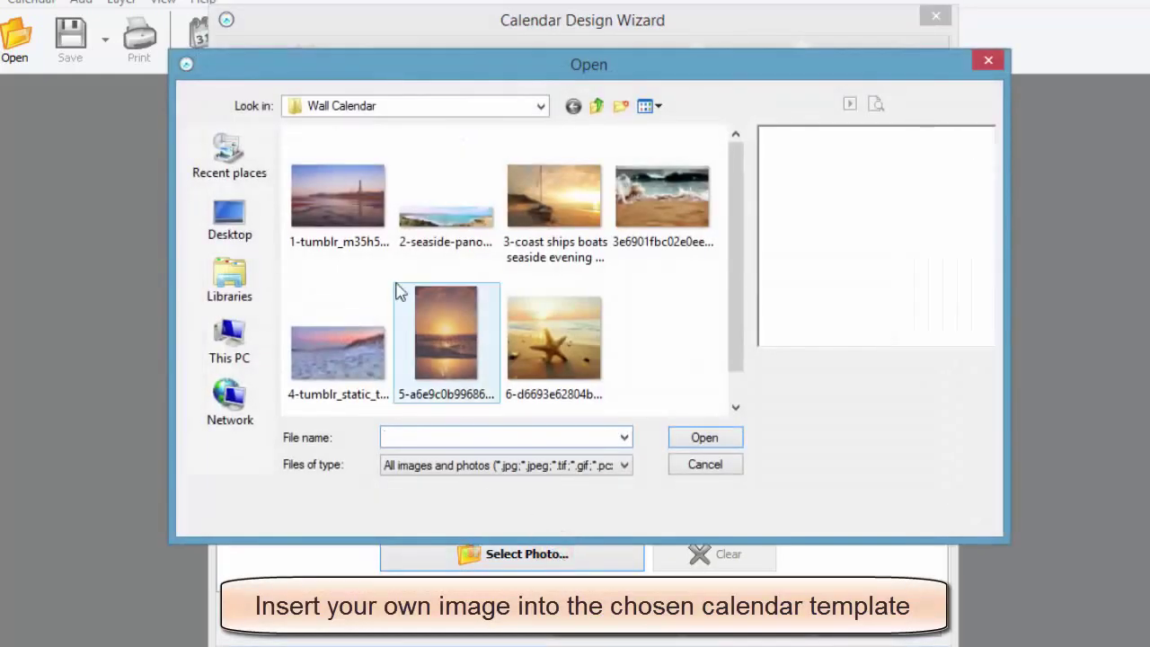
{"action": "left_click", "coordinate": [351, 205]}
{"action": "left_click", "coordinate": [692, 438]}
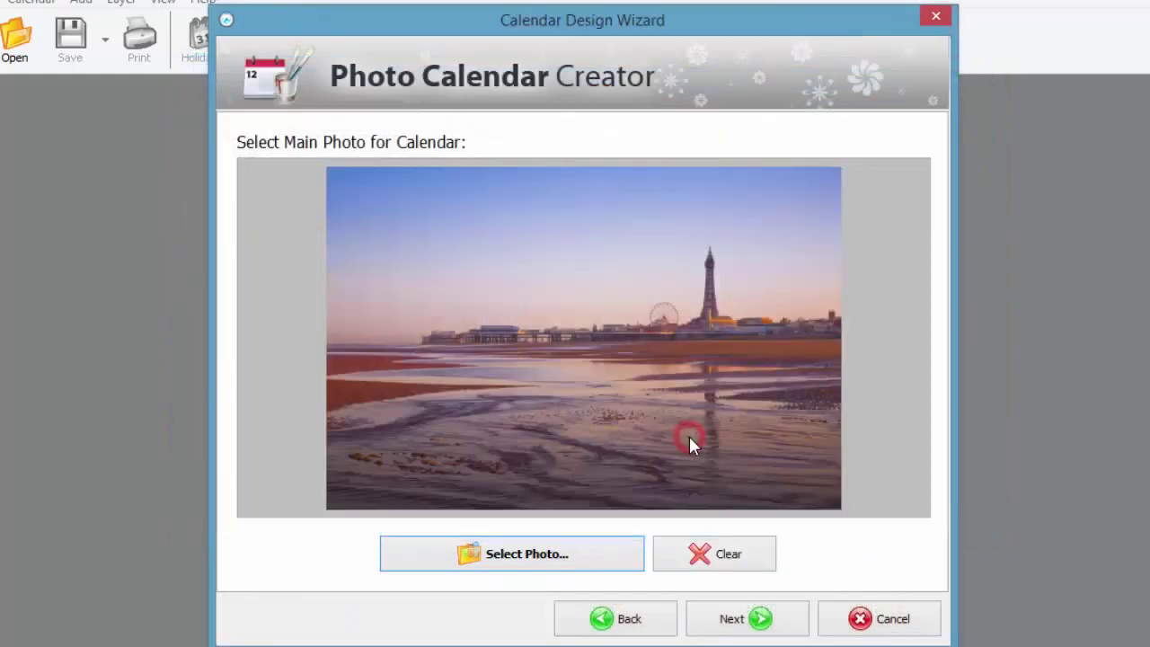
- Keep A4 page size and 300 dpi High resolution, and finish the wizard
{"action": "left_click", "coordinate": [719, 620]}
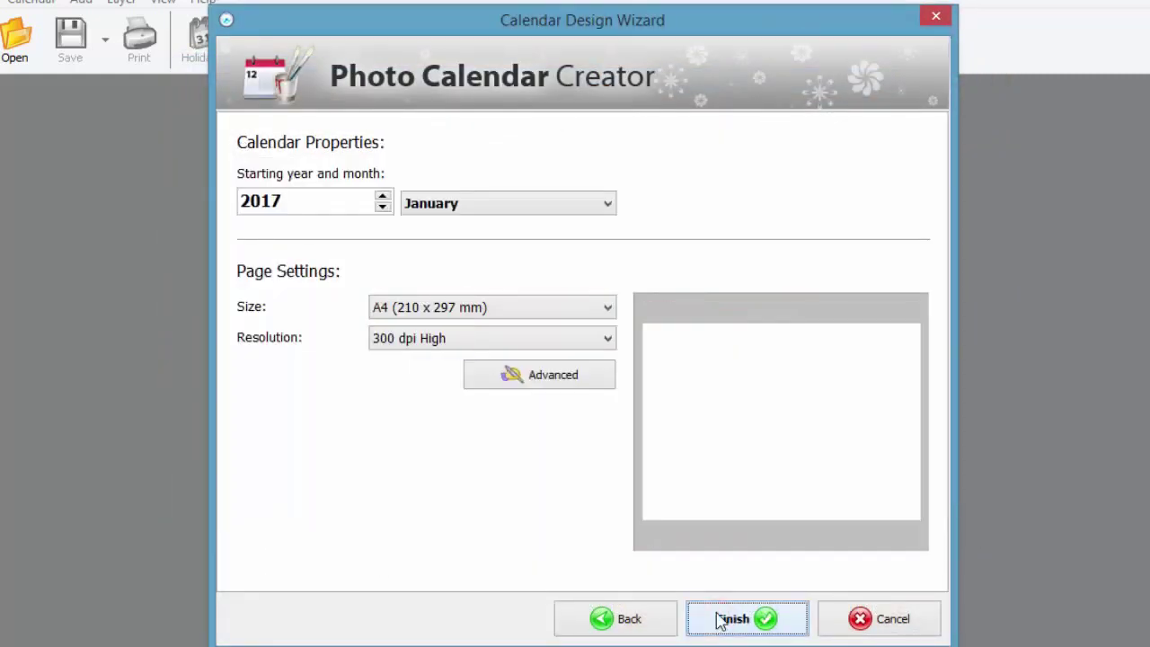
{"action": "left_click", "coordinate": [560, 308]}
{"action": "left_click", "coordinate": [560, 310]}
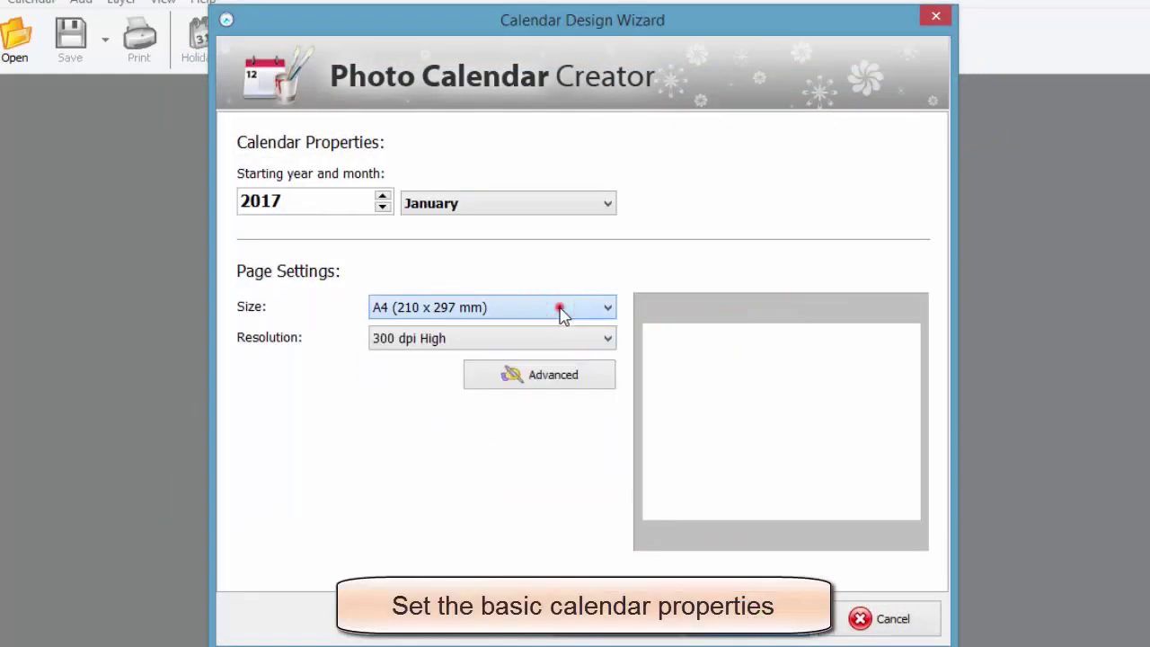
{"action": "left_click", "coordinate": [560, 339]}
{"action": "left_click", "coordinate": [560, 345]}
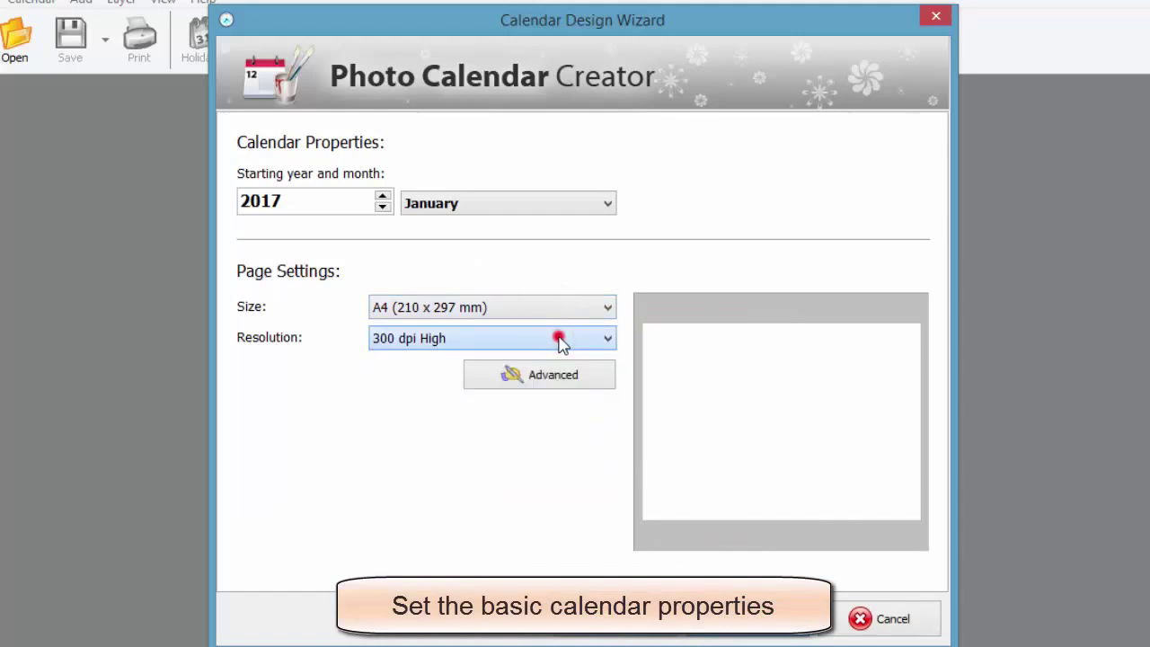
{"action": "left_click", "coordinate": [707, 625]}
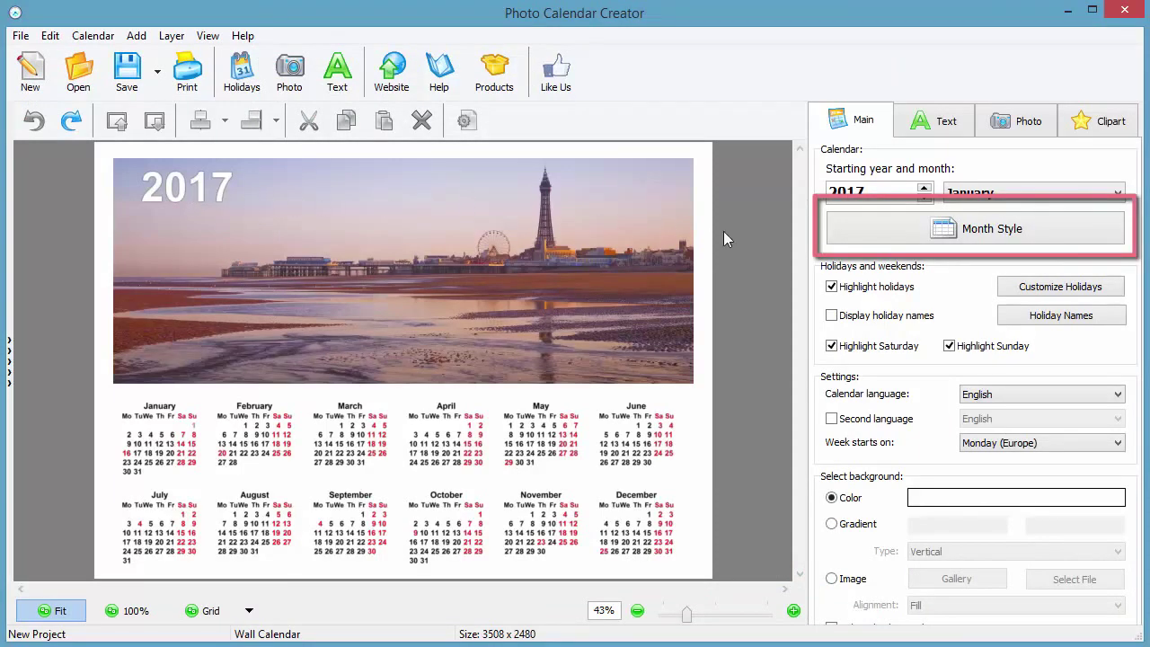
- Apply the blue-titled Table month style to all months, then reopen Month Style
{"action": "left_click", "coordinate": [944, 230]}
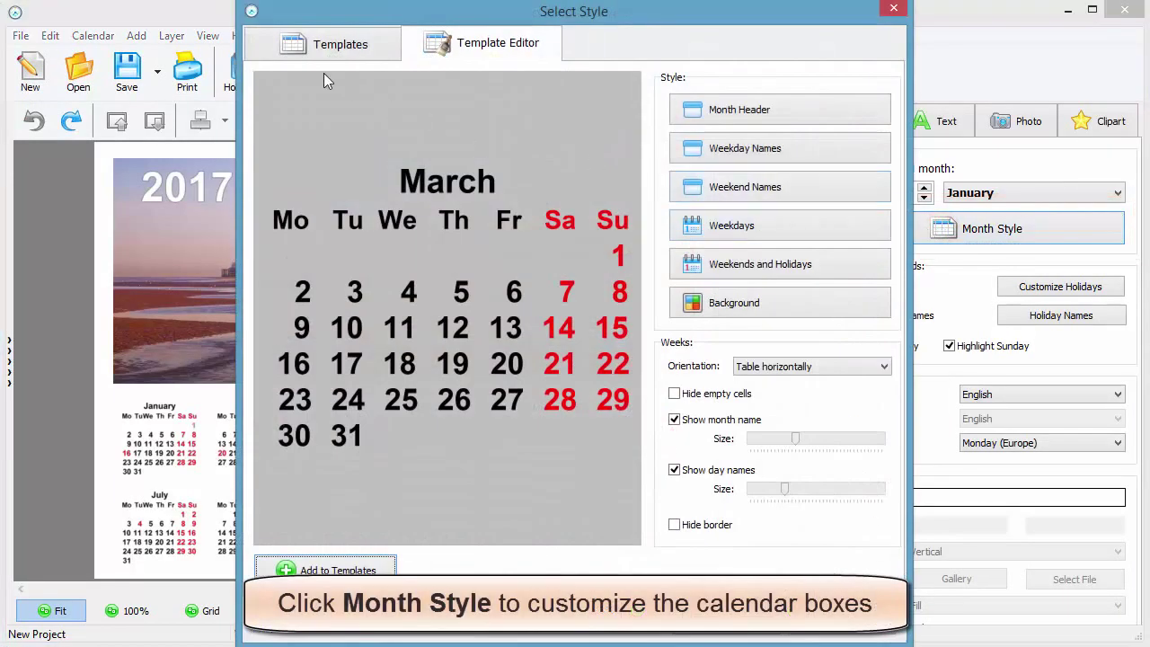
{"action": "left_click", "coordinate": [310, 45]}
{"action": "left_click", "coordinate": [299, 143]}
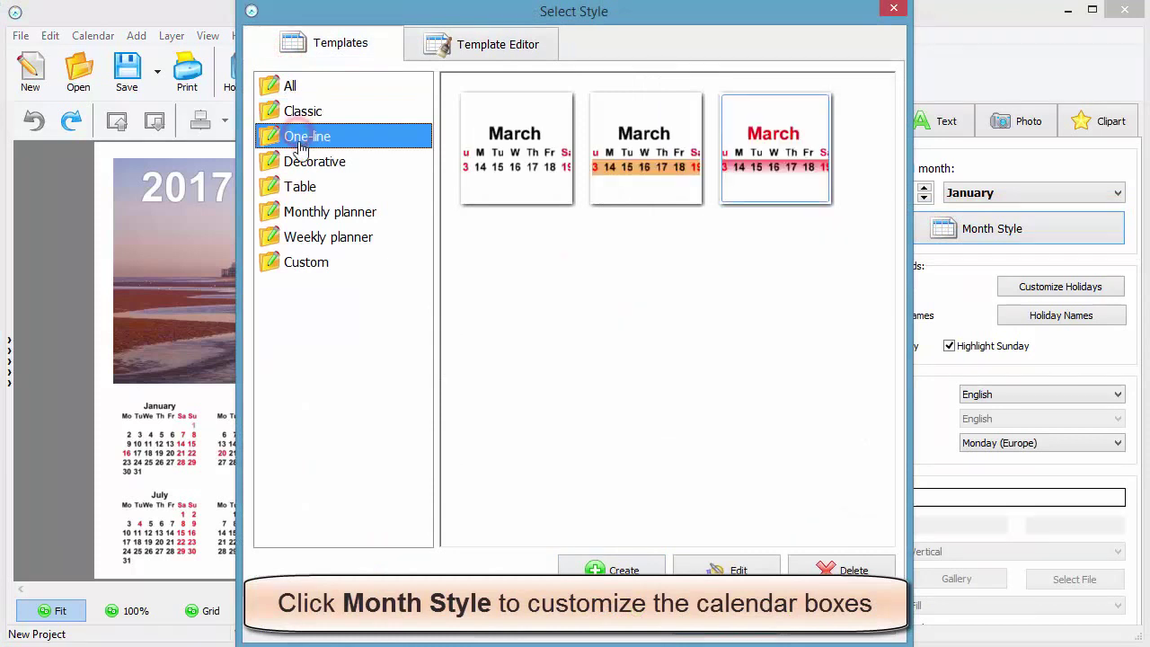
{"action": "left_click", "coordinate": [300, 163]}
{"action": "left_click", "coordinate": [300, 189]}
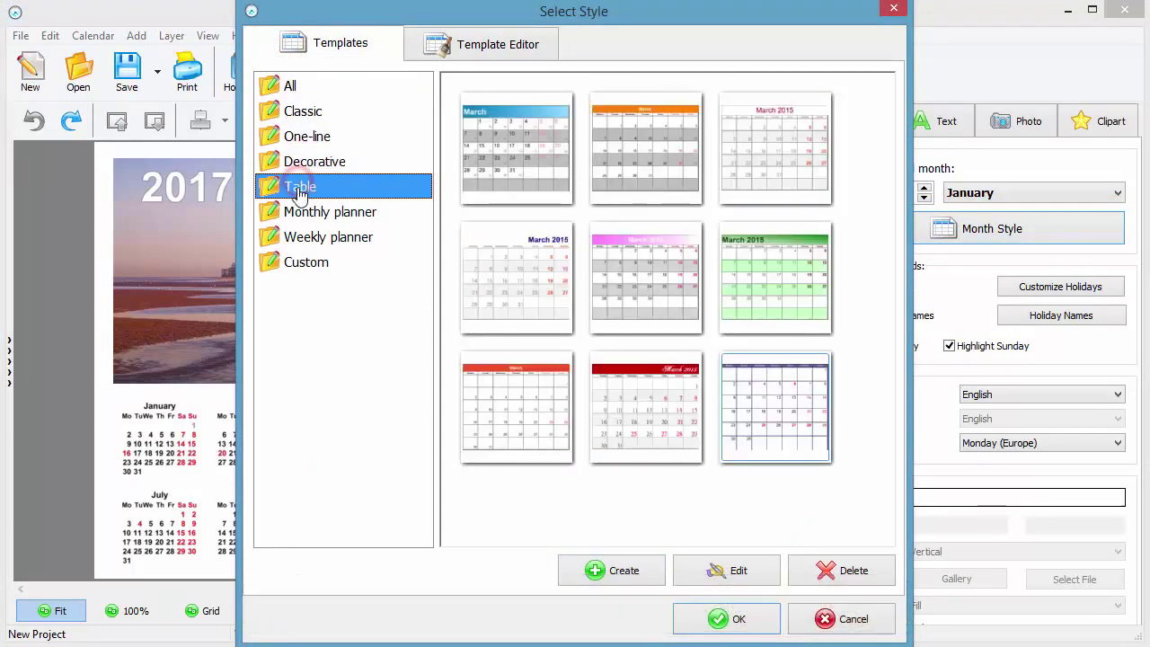
{"action": "left_click", "coordinate": [301, 219]}
{"action": "left_click", "coordinate": [301, 241]}
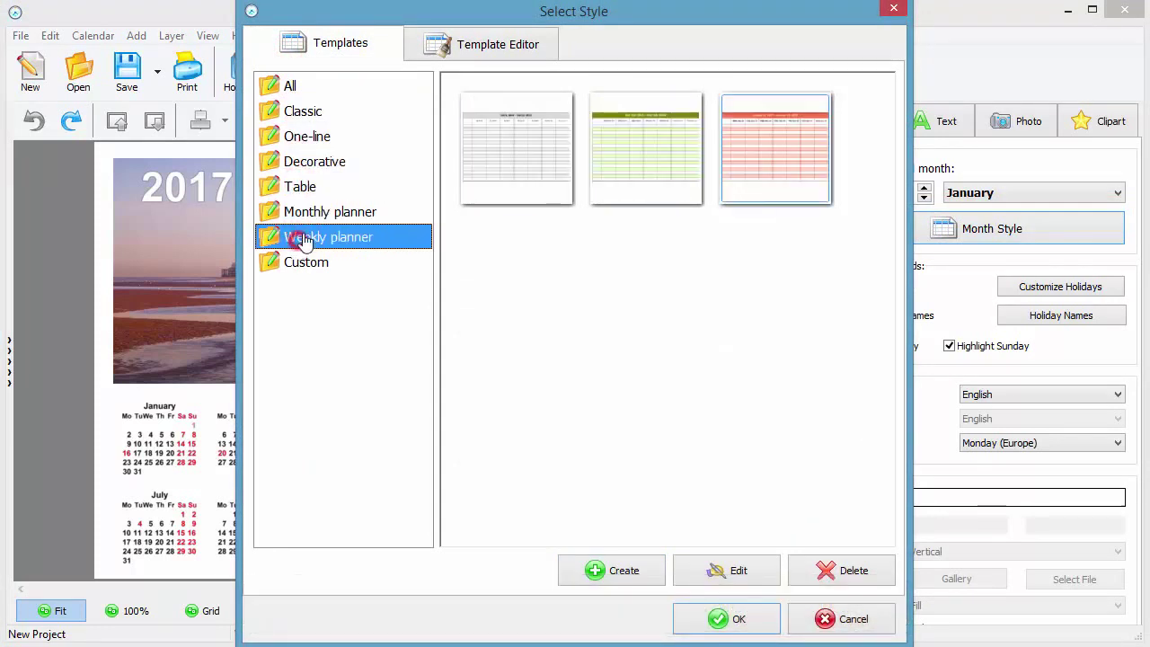
{"action": "left_click", "coordinate": [302, 187]}
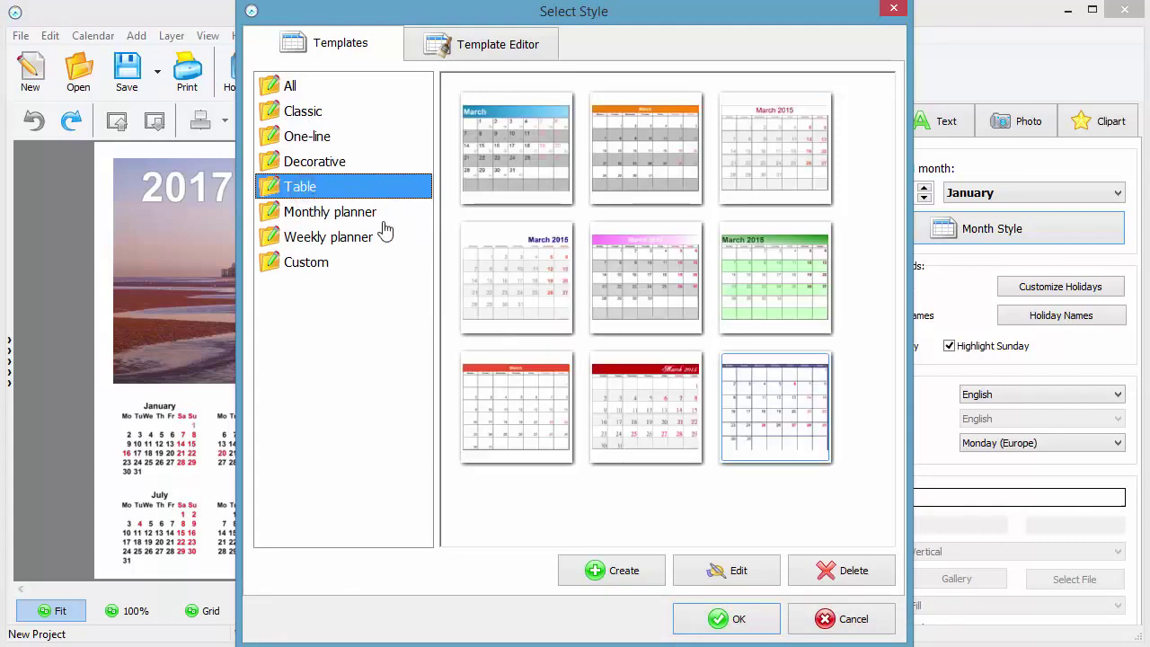
{"action": "left_click", "coordinate": [548, 302]}
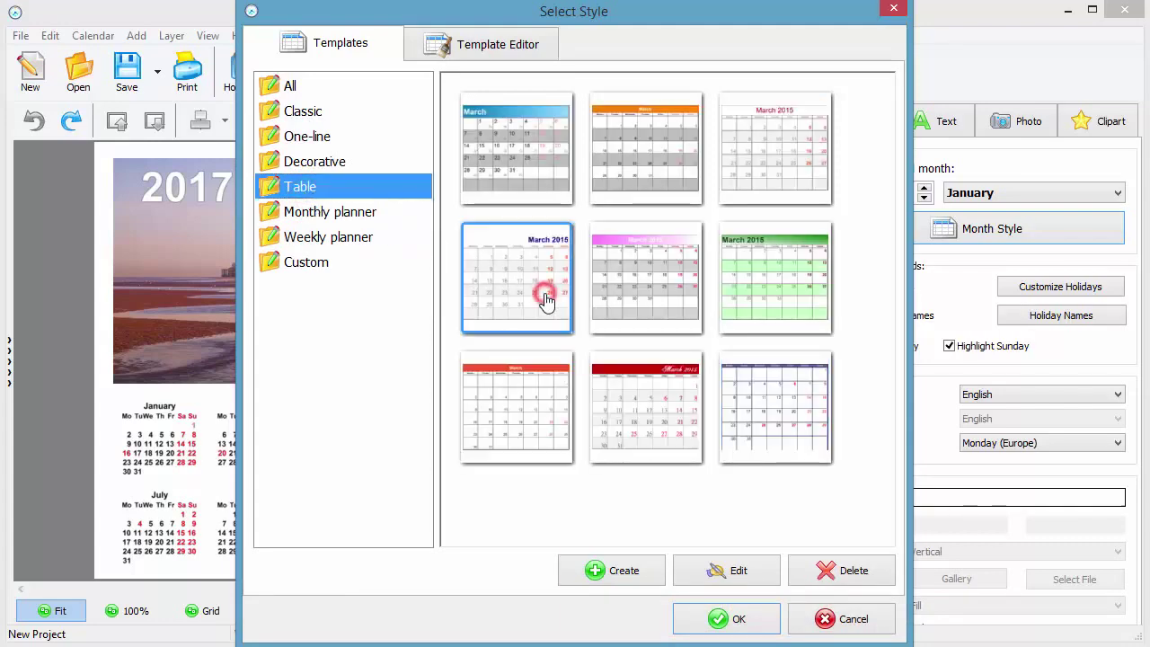
{"action": "left_click", "coordinate": [728, 620]}
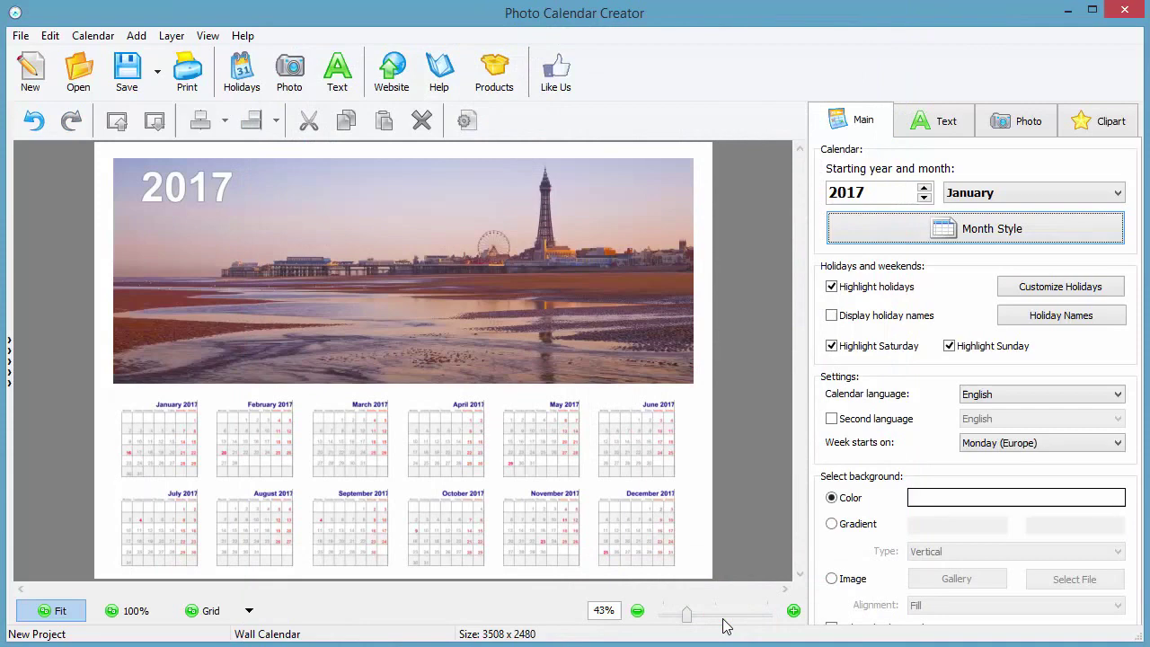
{"action": "left_click", "coordinate": [953, 230]}
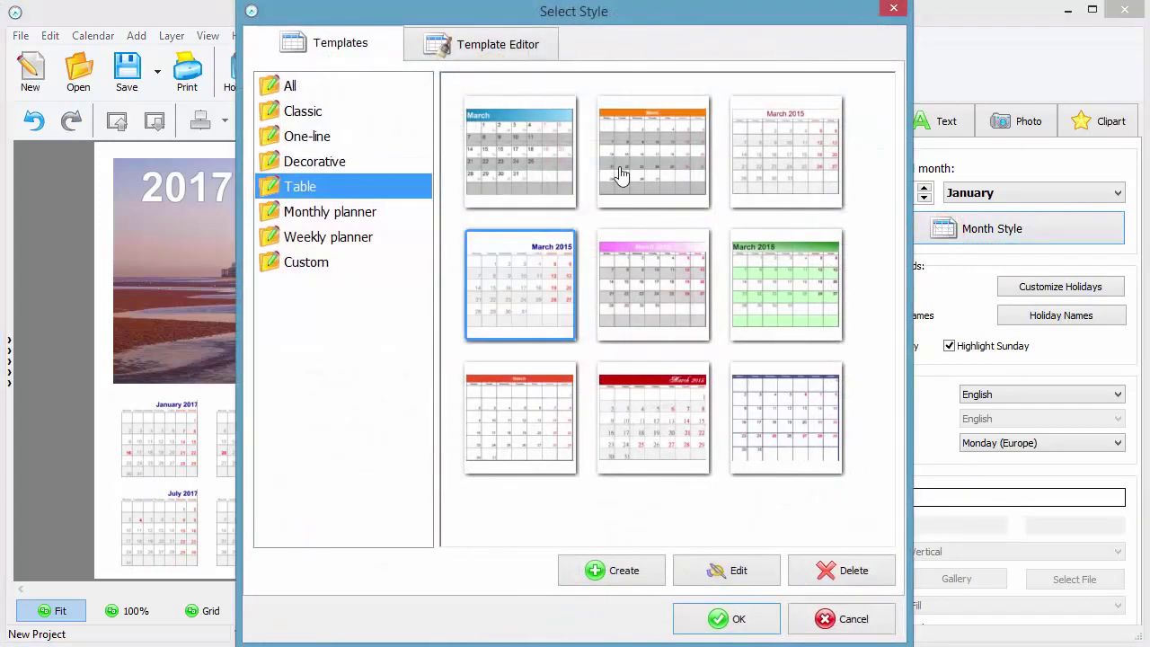
- Set the month header font to Poor Richard at size 0.900
{"action": "left_click", "coordinate": [468, 45]}
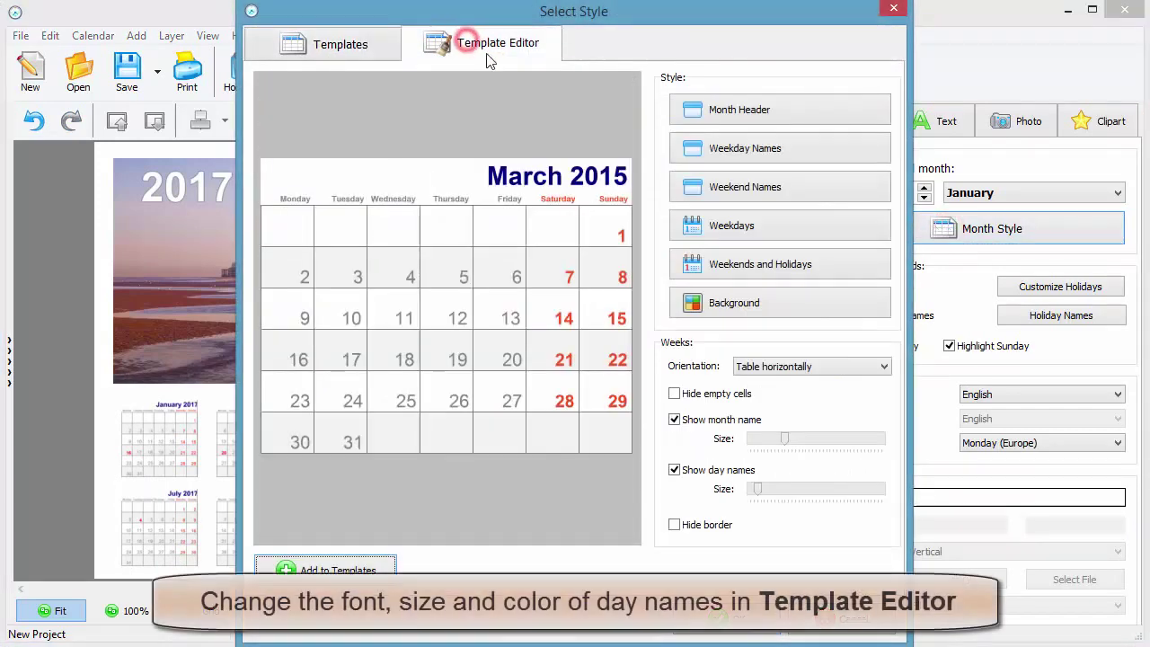
{"action": "left_click", "coordinate": [735, 114]}
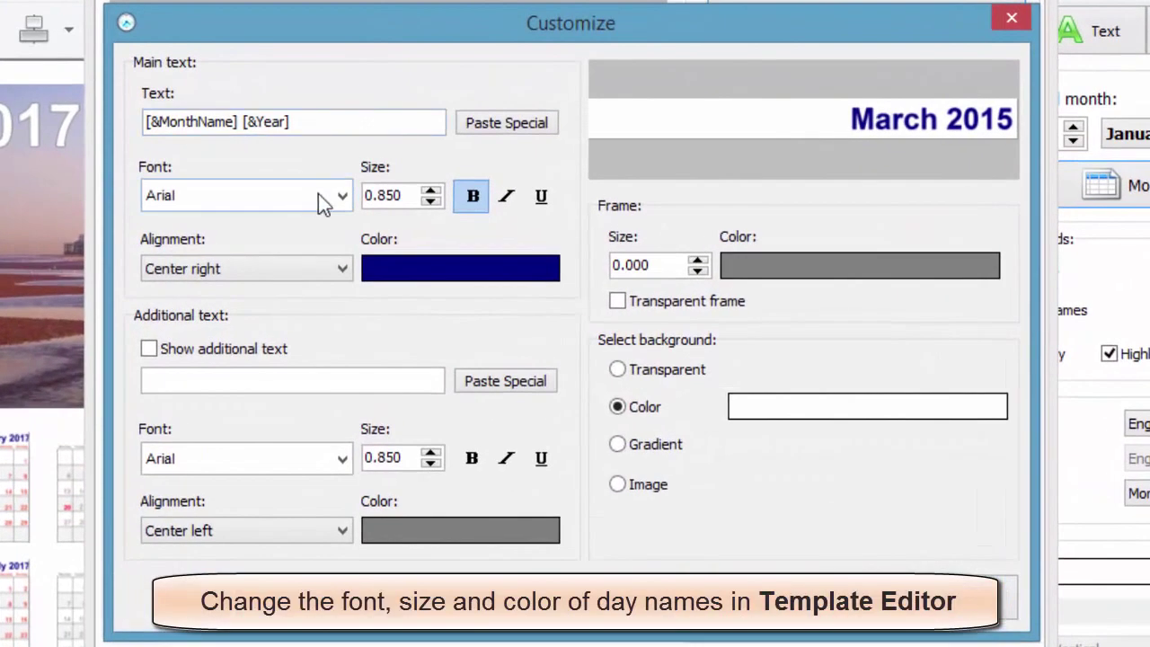
{"action": "left_click", "coordinate": [342, 196]}
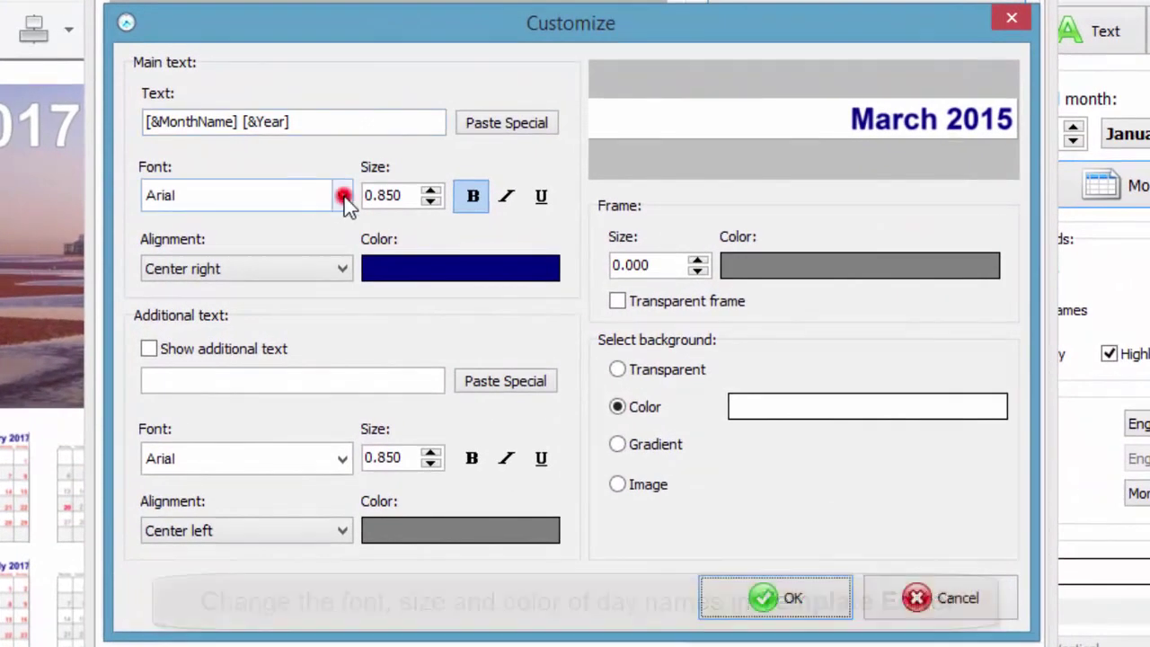
{"action": "left_click_drag", "start_coordinate": [339, 325], "coordinate": [348, 531]}
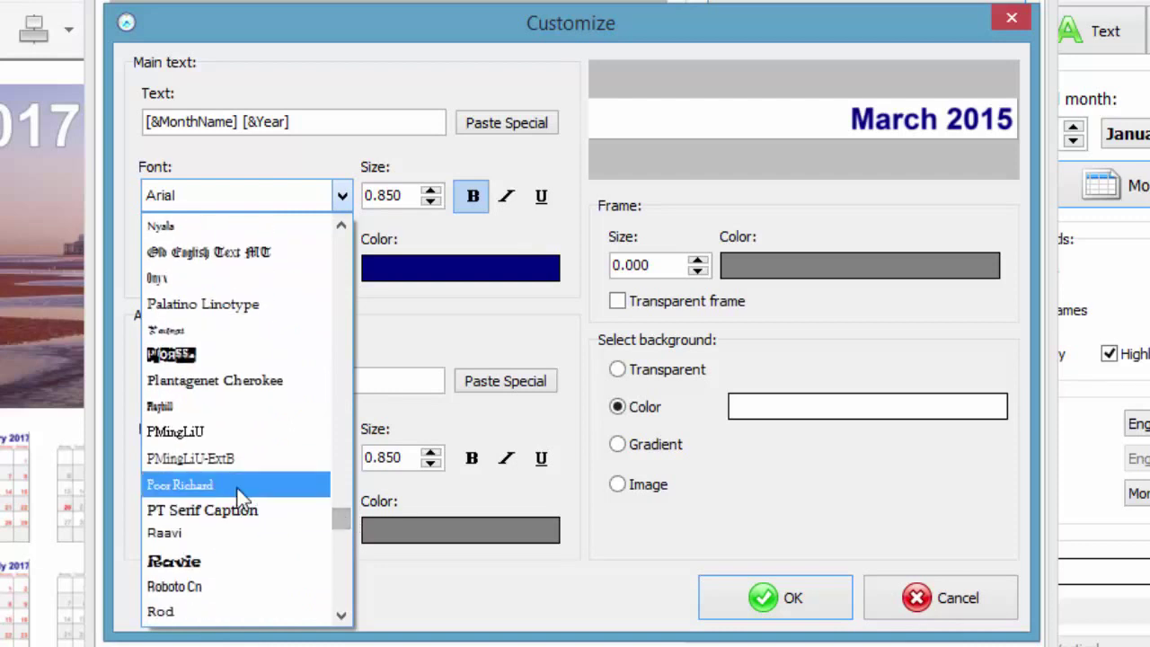
{"action": "left_click", "coordinate": [238, 490]}
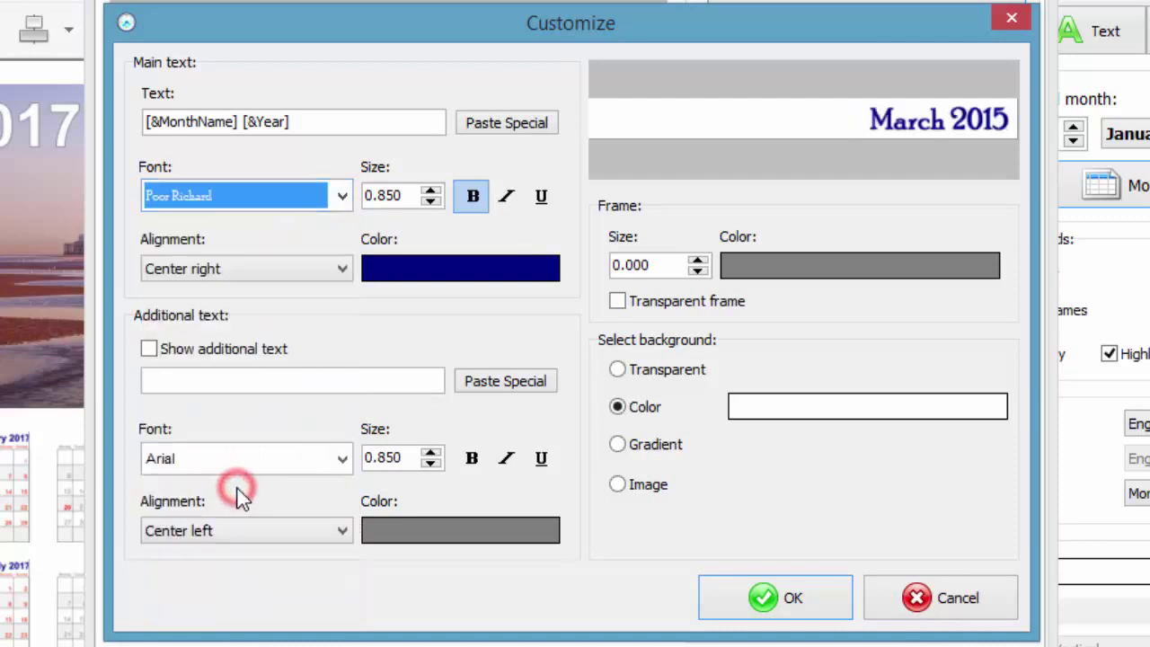
{"action": "left_click", "coordinate": [431, 194]}
{"action": "left_click", "coordinate": [431, 194]}
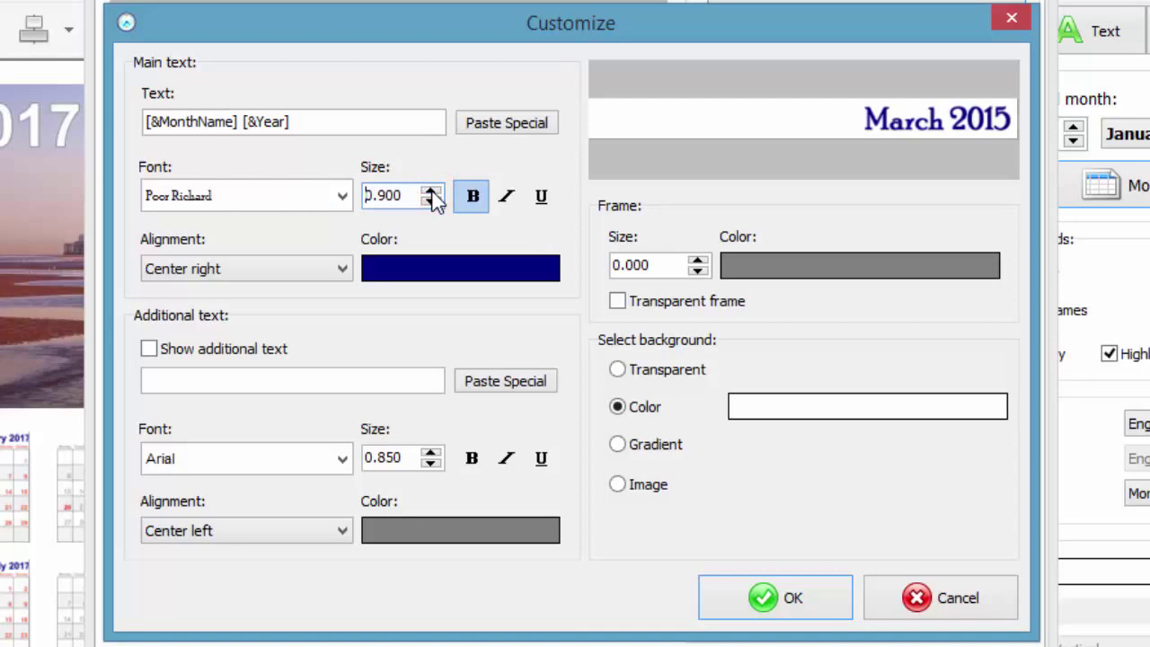
- Colour the month title text dark purple (59455A)
{"action": "left_click", "coordinate": [443, 269]}
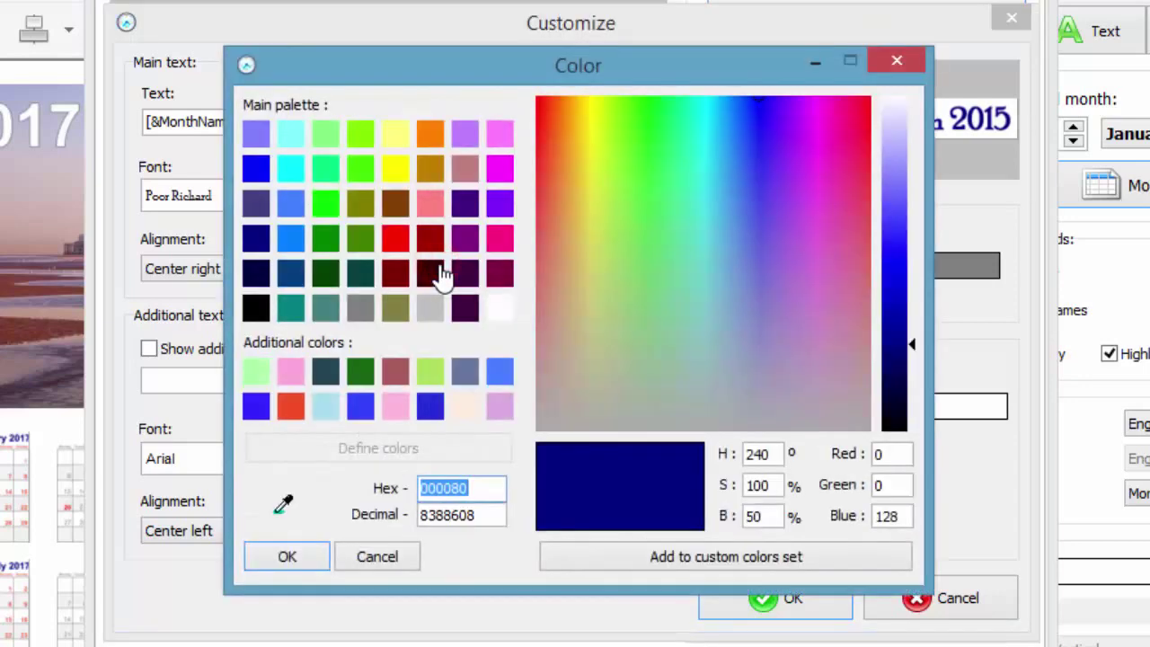
{"action": "left_click", "coordinate": [501, 406]}
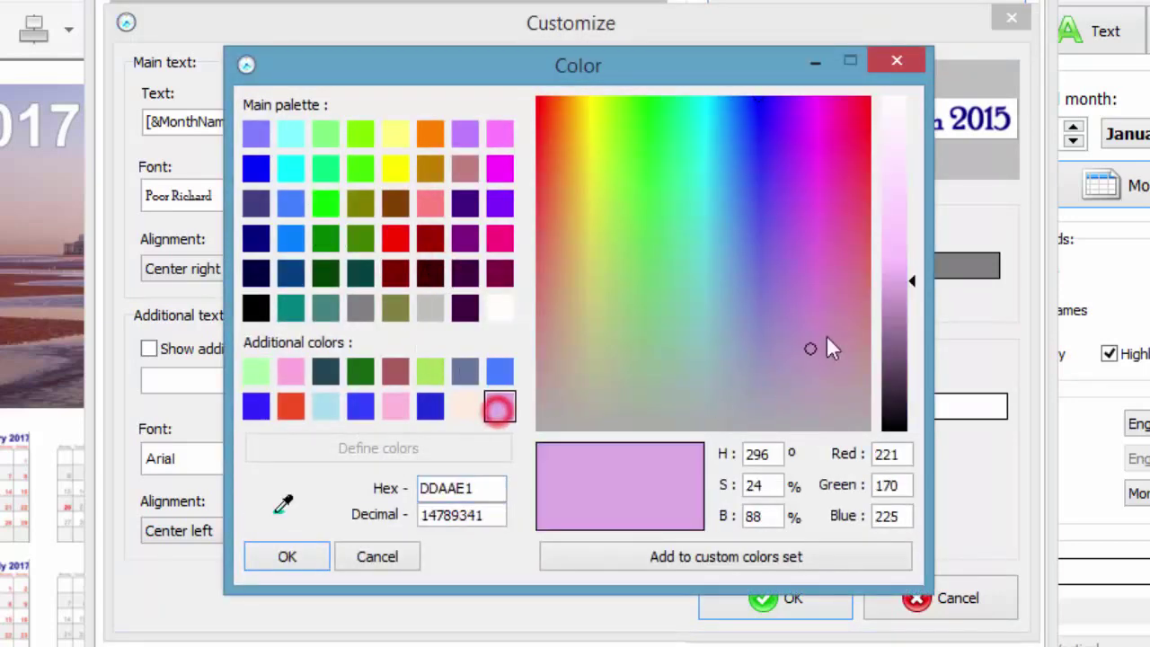
{"action": "left_click_drag", "start_coordinate": [913, 275], "coordinate": [912, 377]}
{"action": "left_click", "coordinate": [282, 563]}
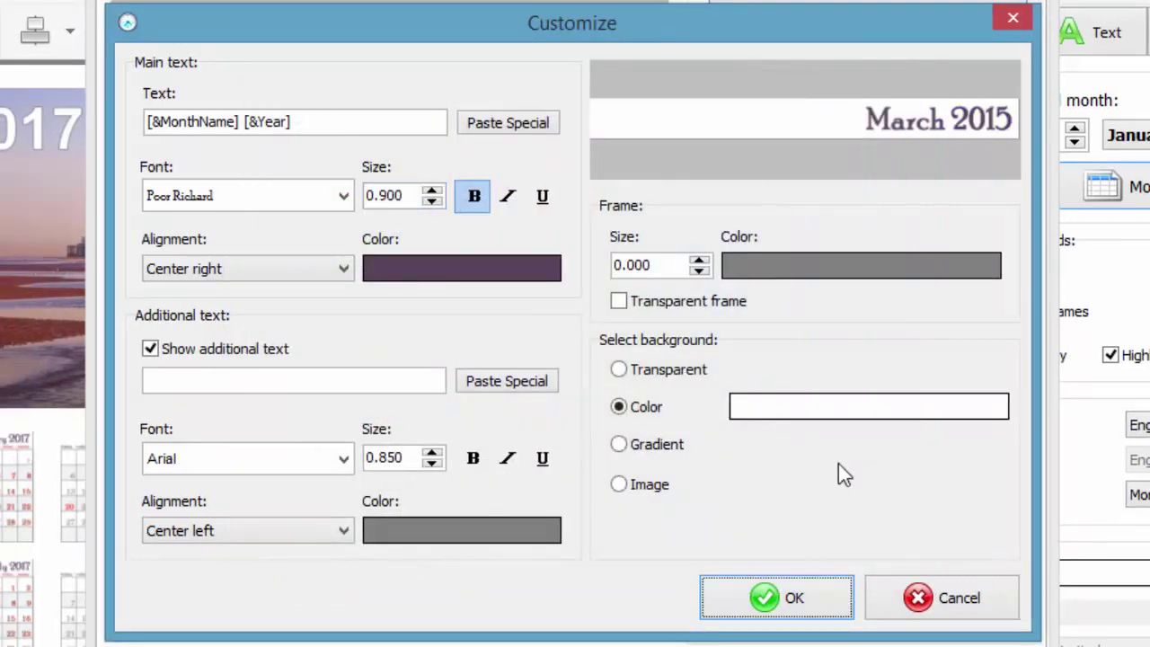
- Give the month header a pale pink background and accept the customized style
{"action": "left_click", "coordinate": [898, 415]}
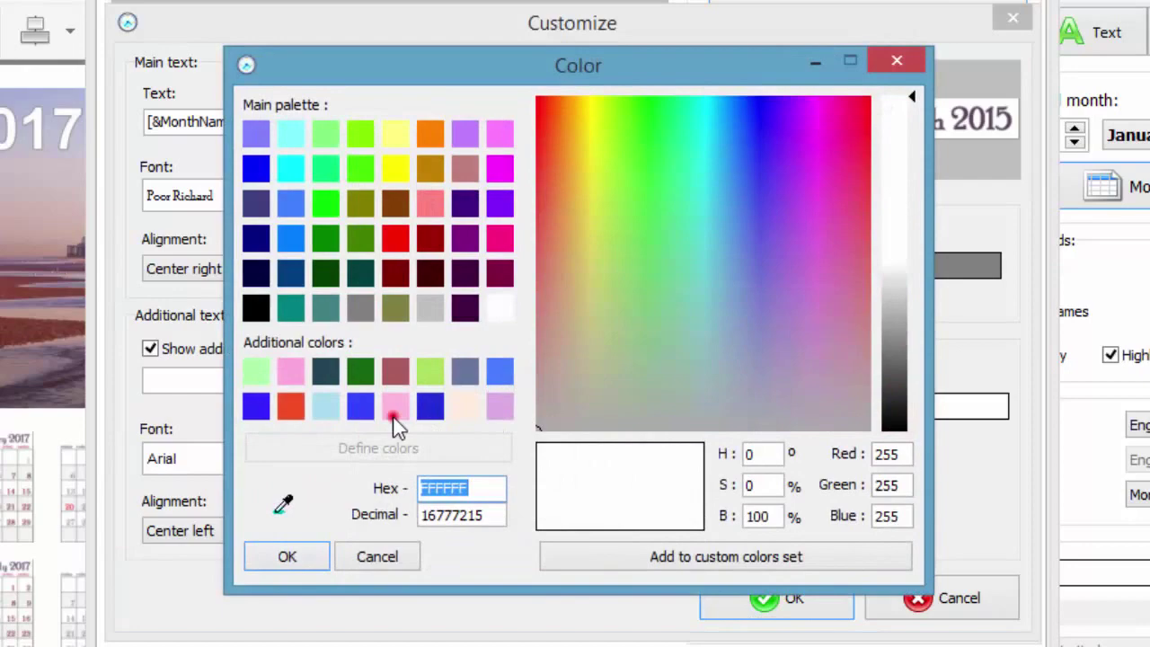
{"action": "left_click", "coordinate": [395, 412]}
{"action": "left_click_drag", "start_coordinate": [906, 260], "coordinate": [912, 176]}
{"action": "left_click", "coordinate": [297, 558]}
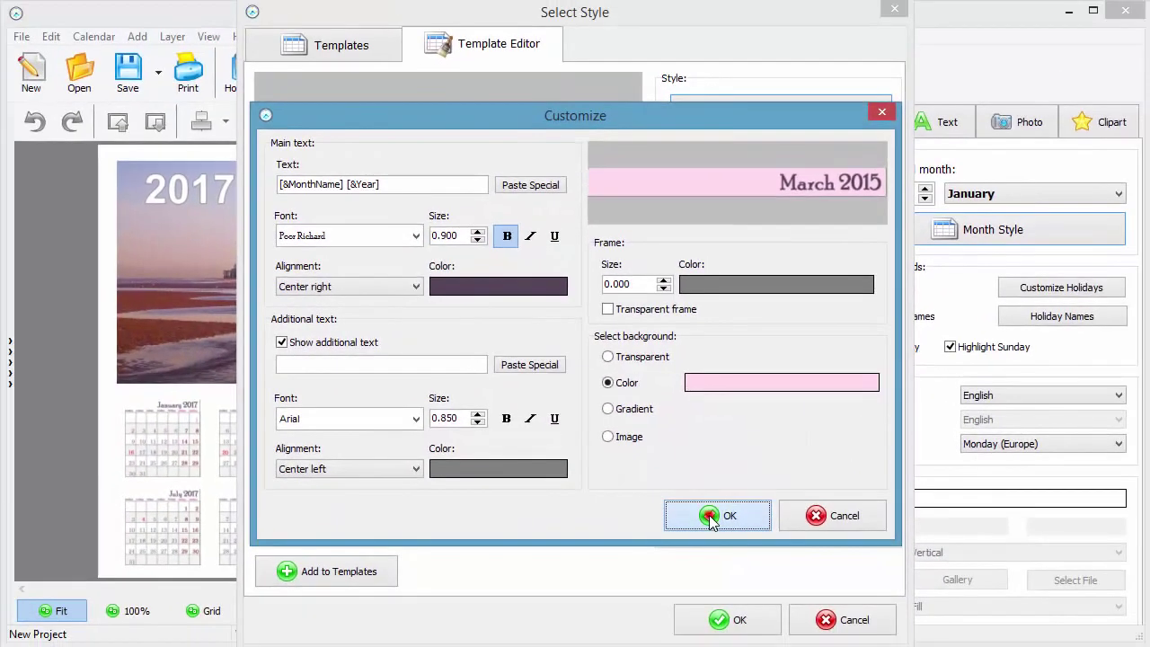
{"action": "left_click", "coordinate": [776, 598]}
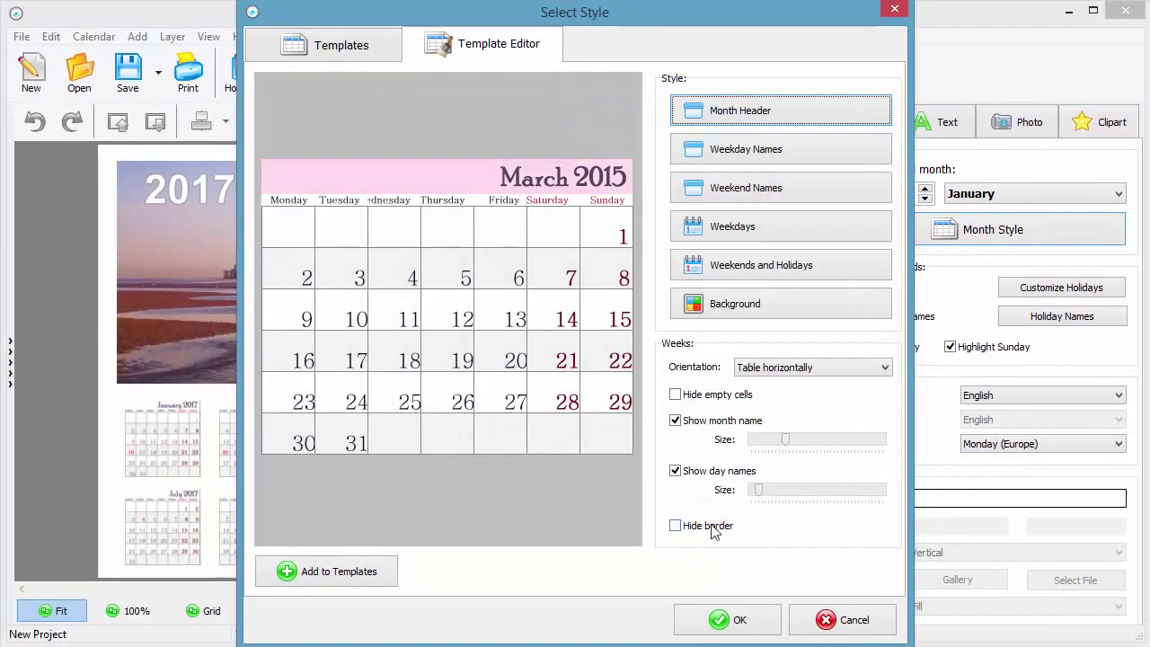
- Apply the new month style, with holiday highlighting and holiday names turned on
{"action": "left_click", "coordinate": [712, 619]}
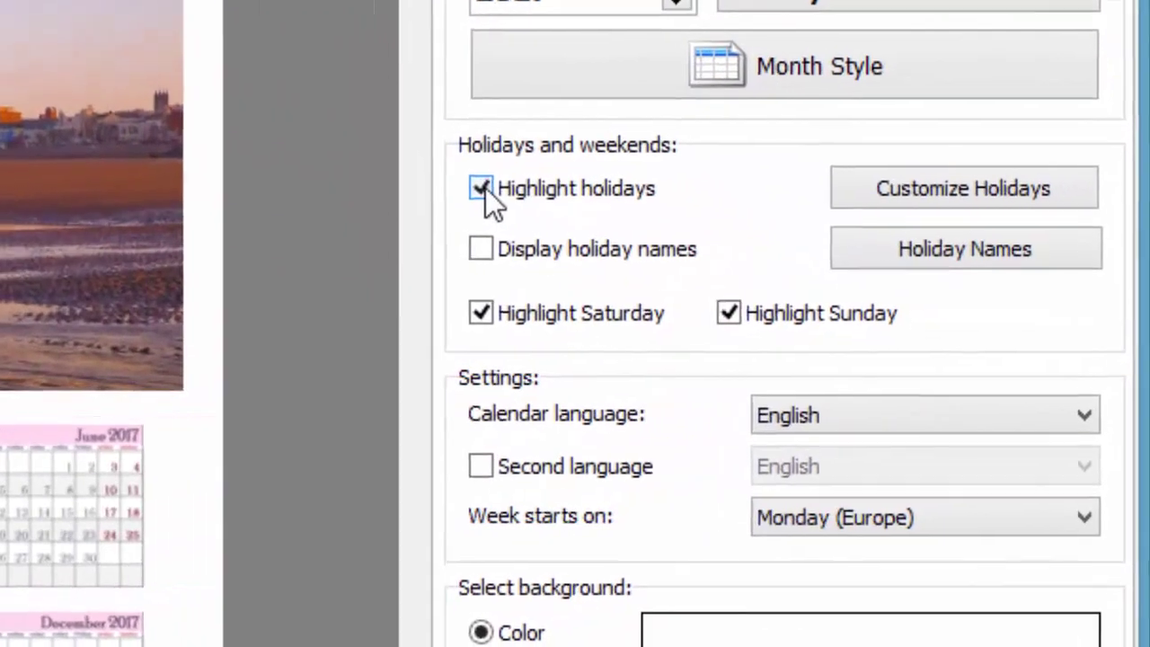
{"action": "left_click", "coordinate": [832, 288]}
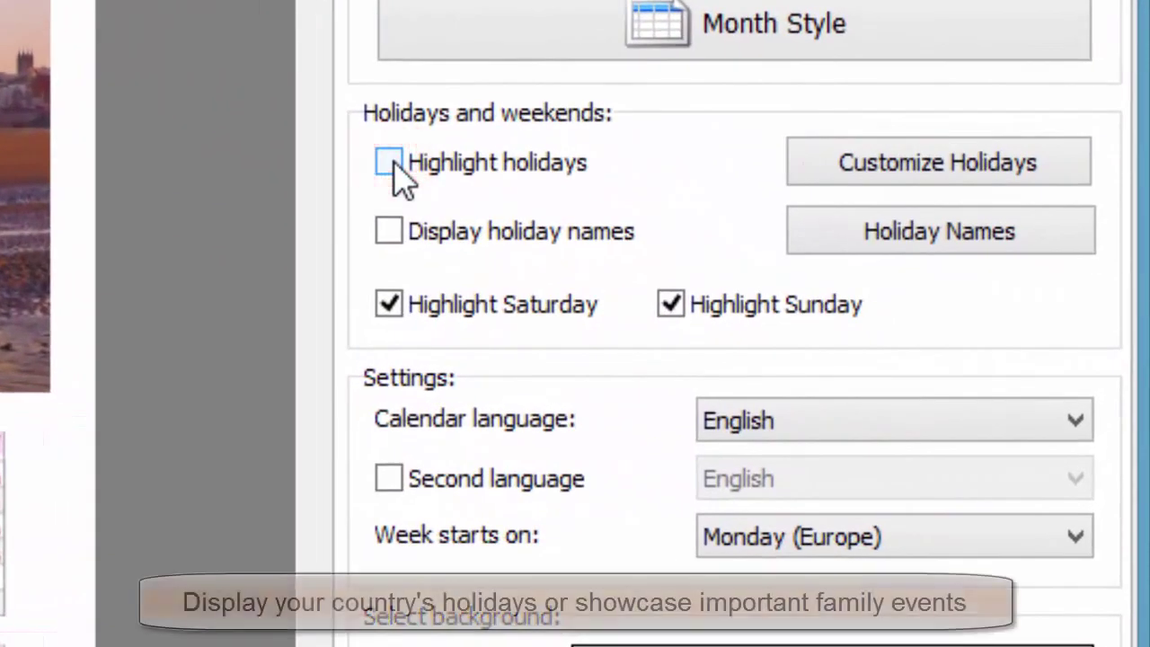
{"action": "left_click", "coordinate": [390, 164]}
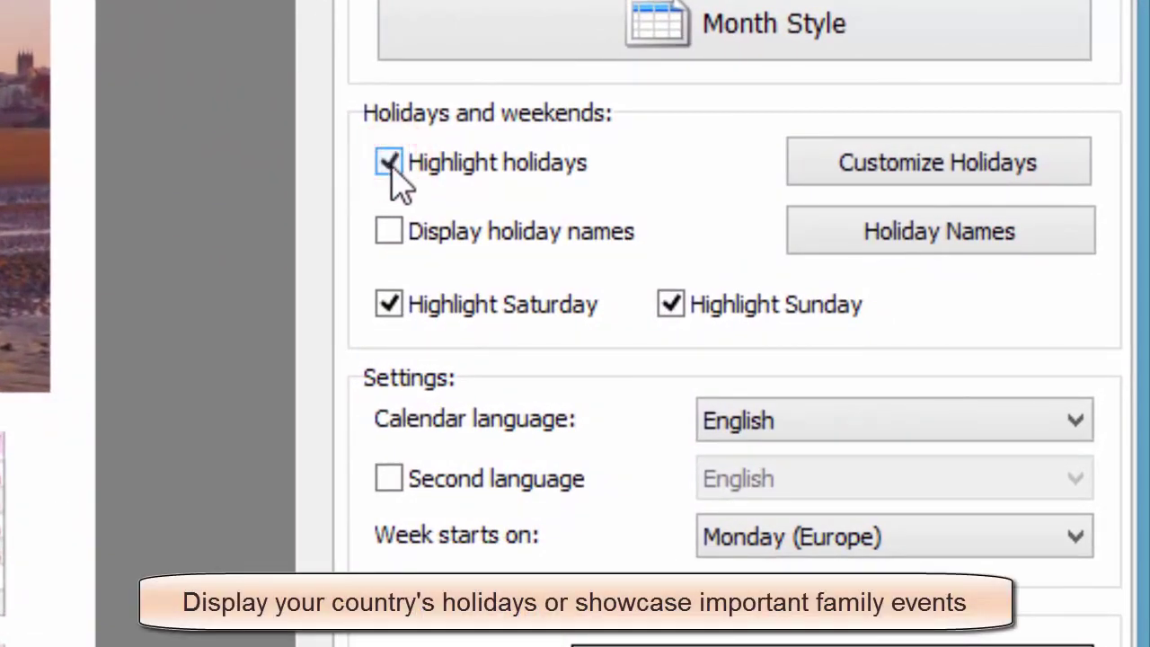
{"action": "left_click", "coordinate": [386, 233]}
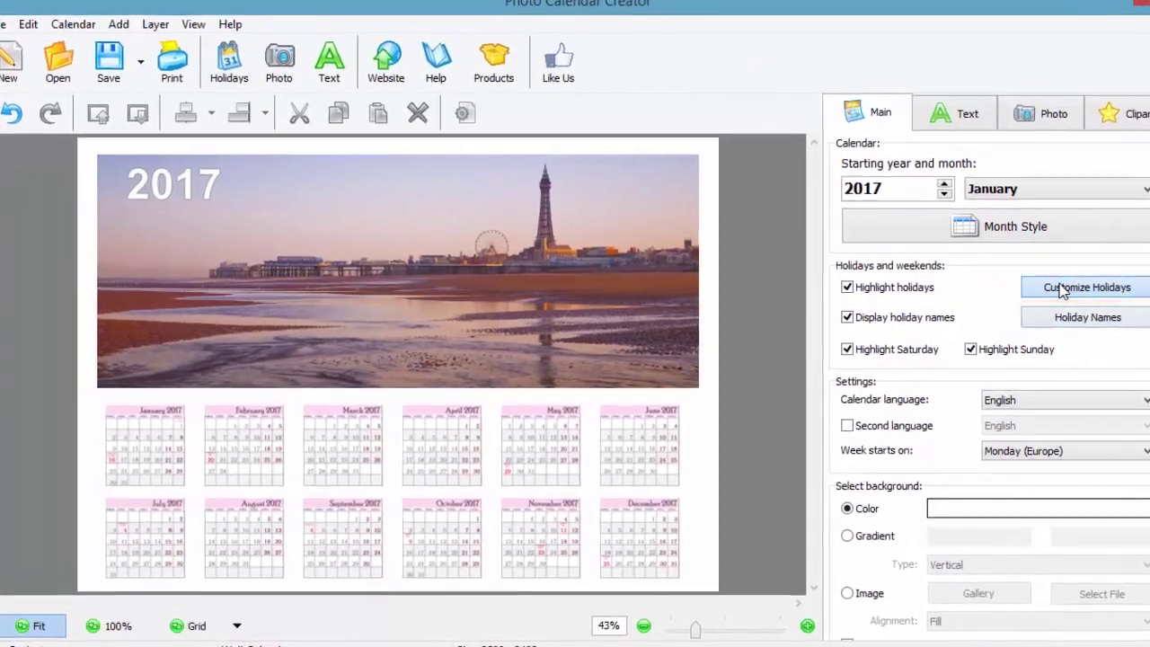
- Choose USA Public Holidays as the only holiday set in Customize Holidays
{"action": "left_click", "coordinate": [1039, 288]}
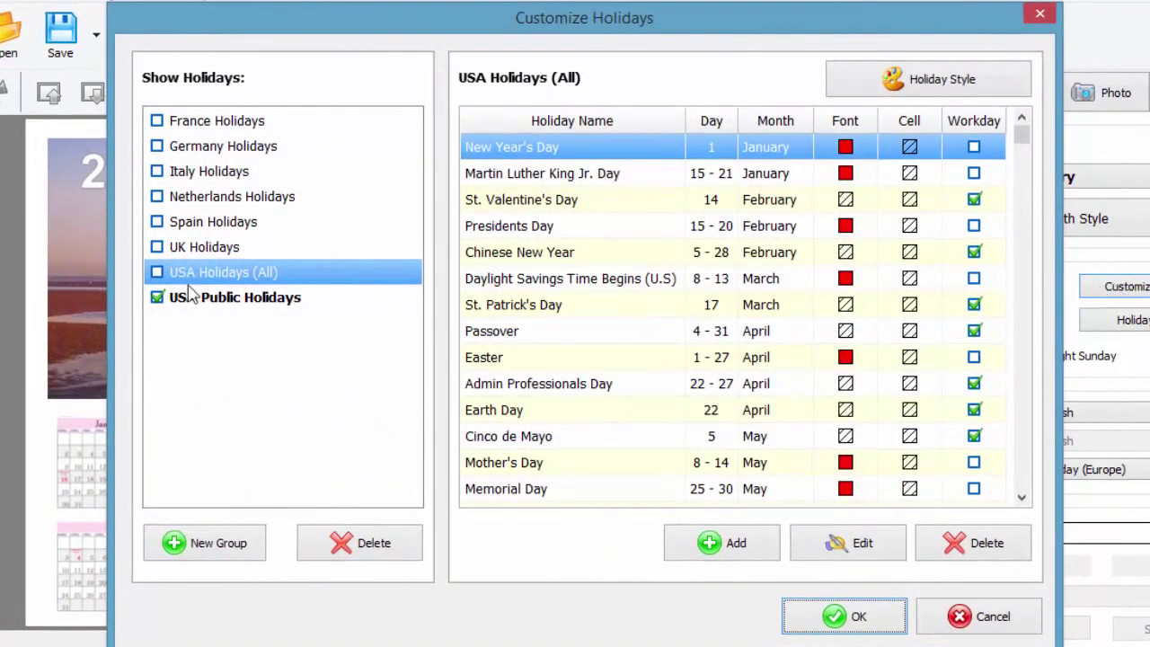
{"action": "left_click", "coordinate": [157, 273]}
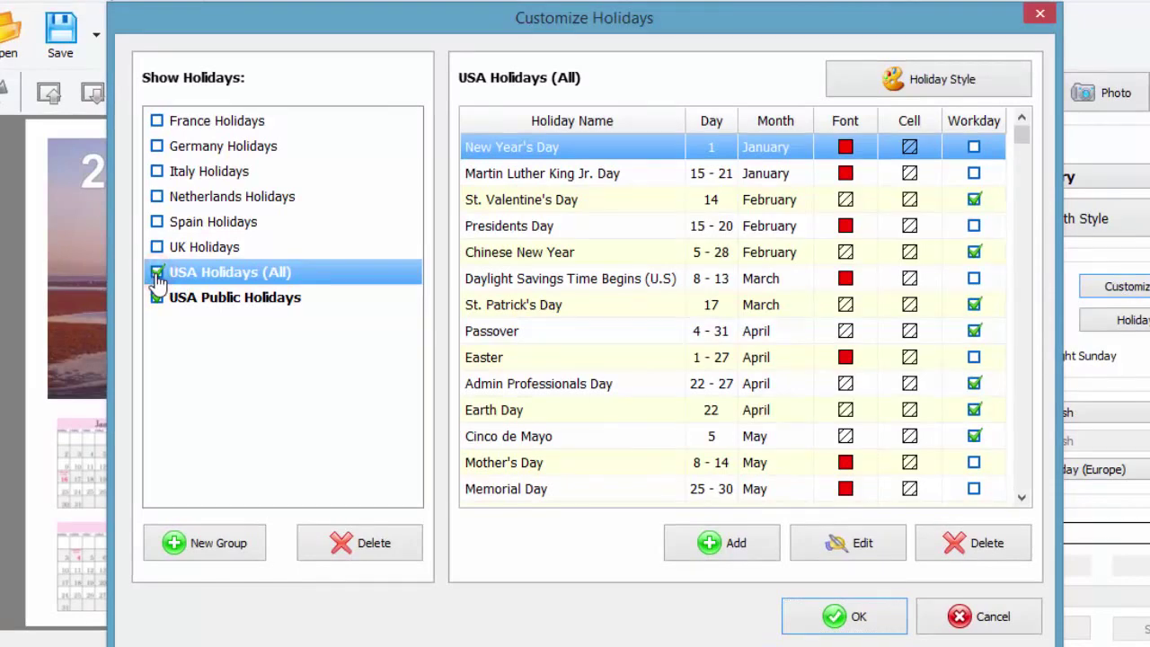
{"action": "left_click", "coordinate": [157, 273]}
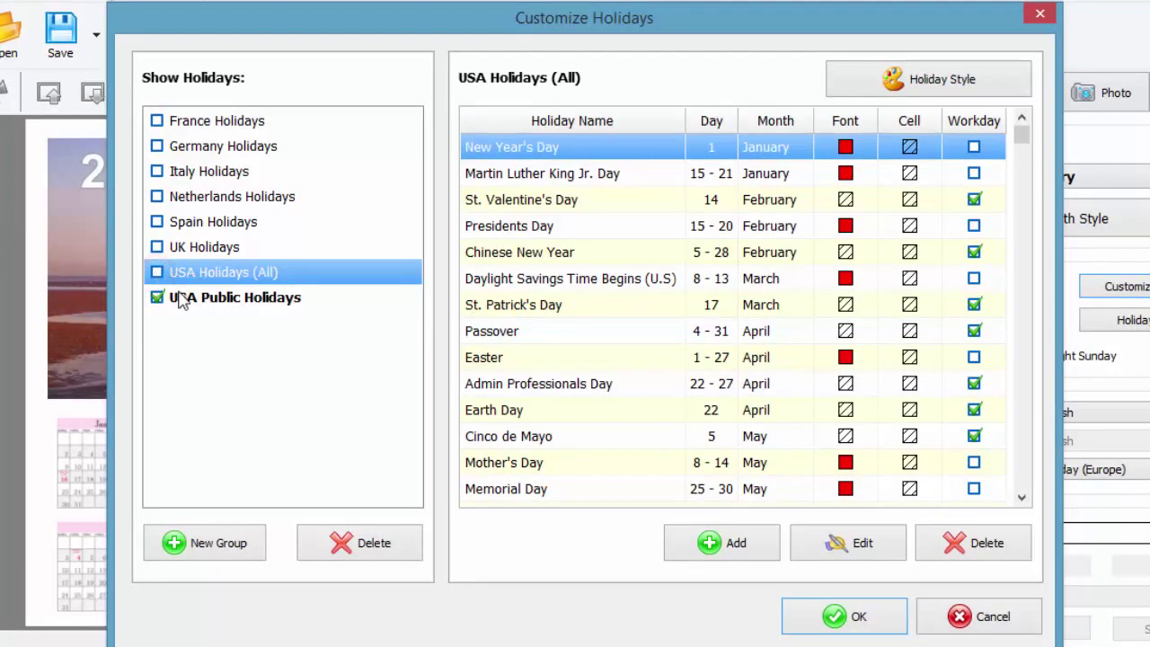
{"action": "left_click", "coordinate": [207, 307]}
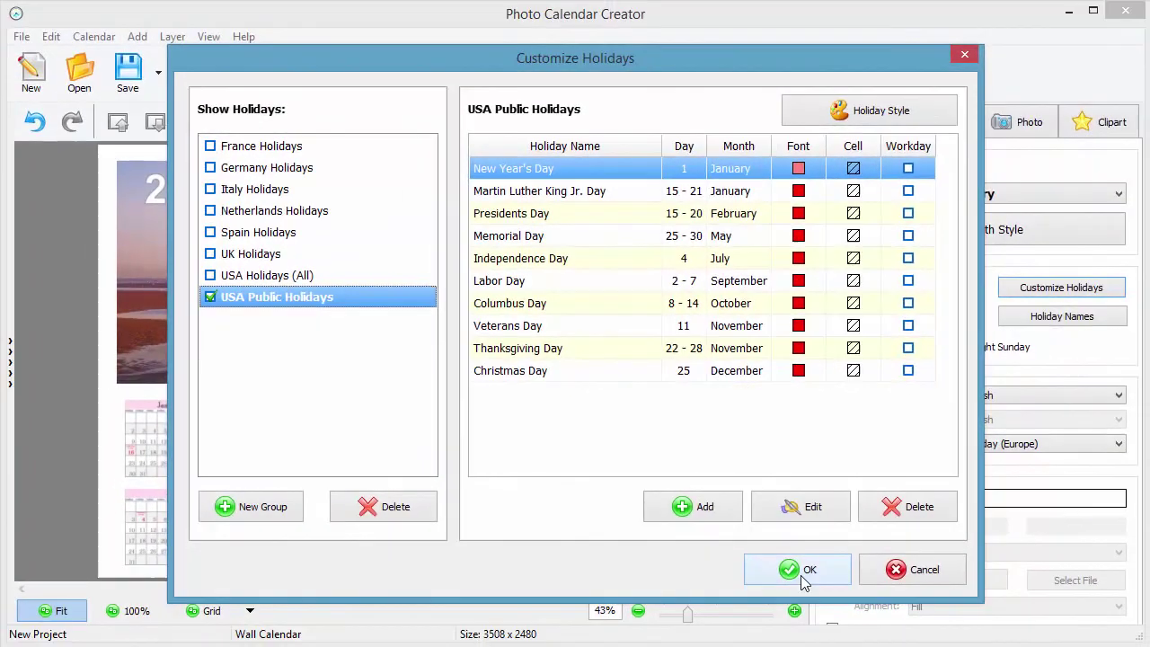
{"action": "left_click", "coordinate": [806, 573]}
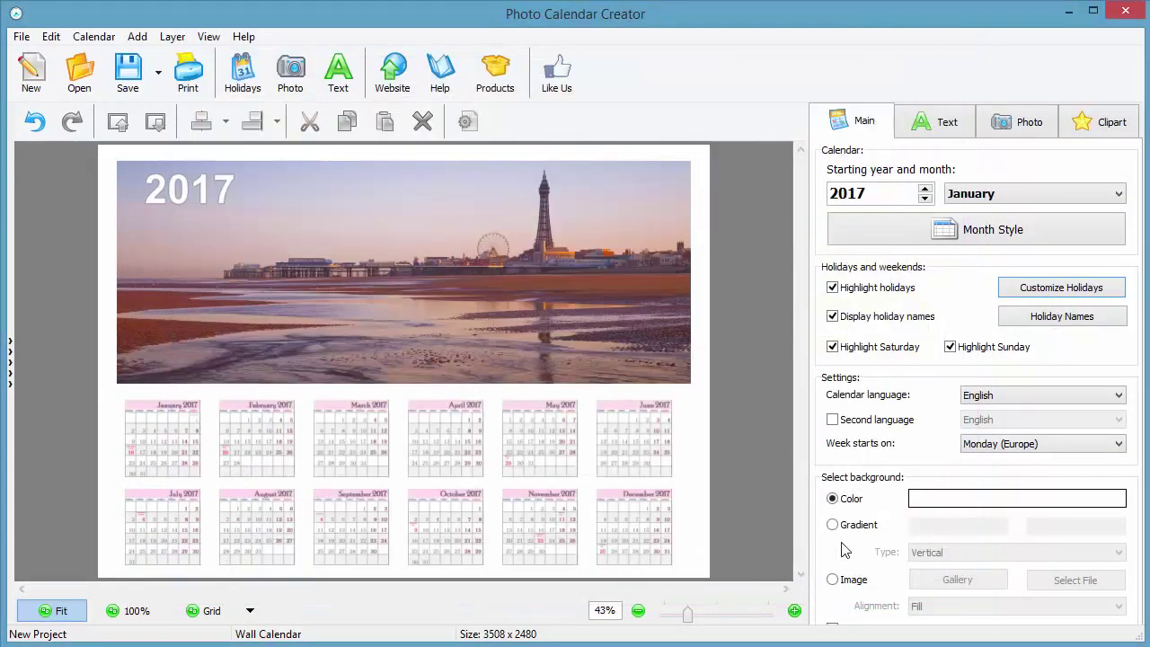
{"action": "left_click", "coordinate": [1043, 317]}
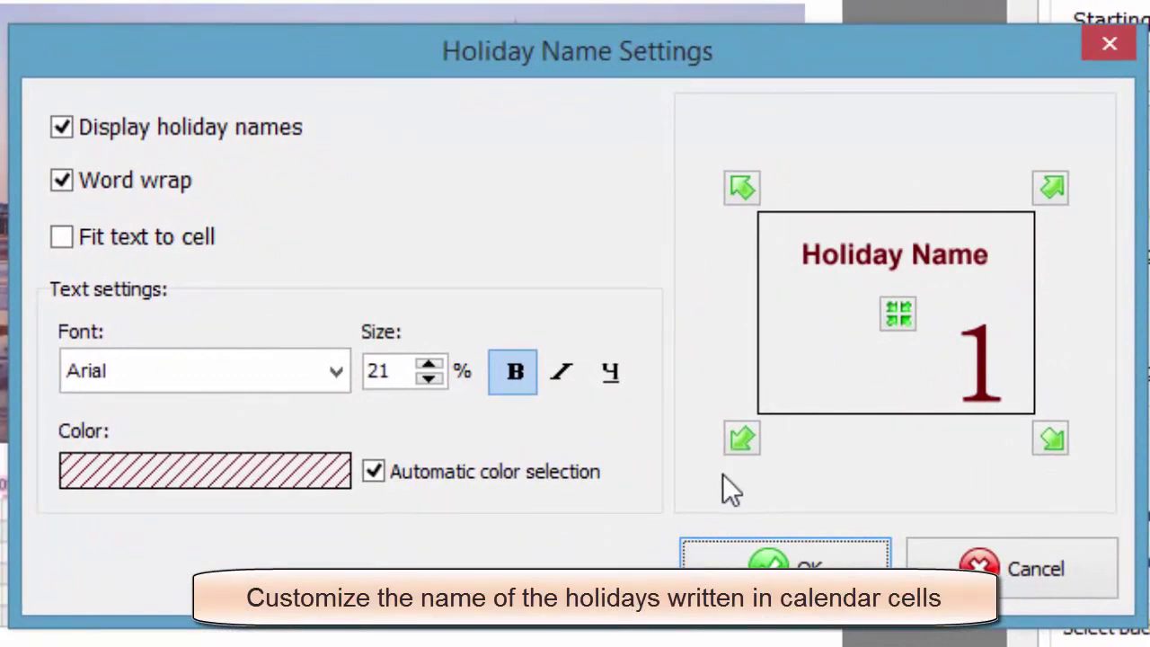
{"action": "left_click", "coordinate": [429, 365]}
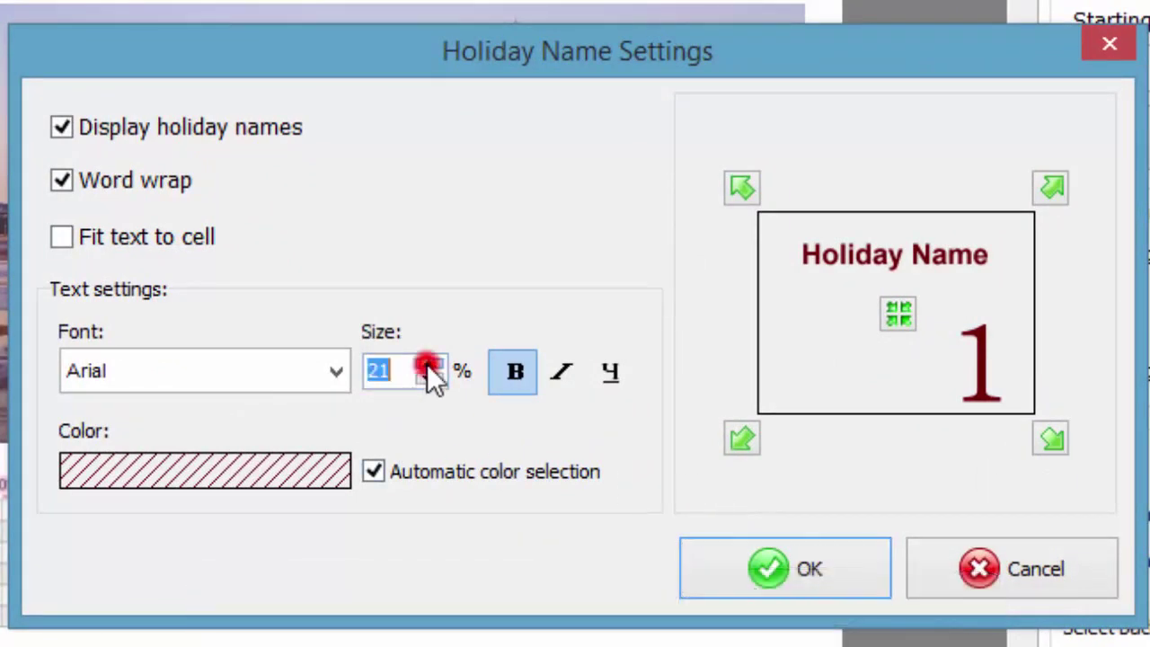
{"action": "left_click", "coordinate": [429, 365]}
{"action": "left_click", "coordinate": [429, 364]}
{"action": "left_click", "coordinate": [429, 365]}
{"action": "left_click", "coordinate": [428, 380]}
{"action": "left_click", "coordinate": [428, 380]}
{"action": "left_click", "coordinate": [429, 380]}
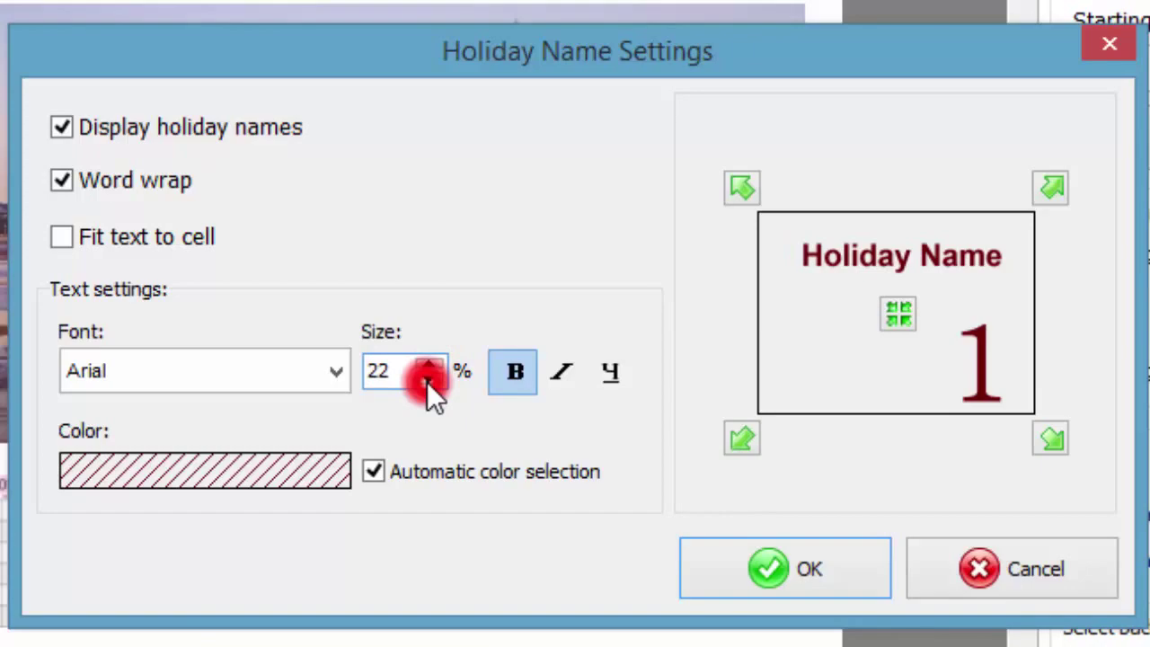
{"action": "left_click", "coordinate": [429, 380]}
{"action": "left_click", "coordinate": [735, 526]}
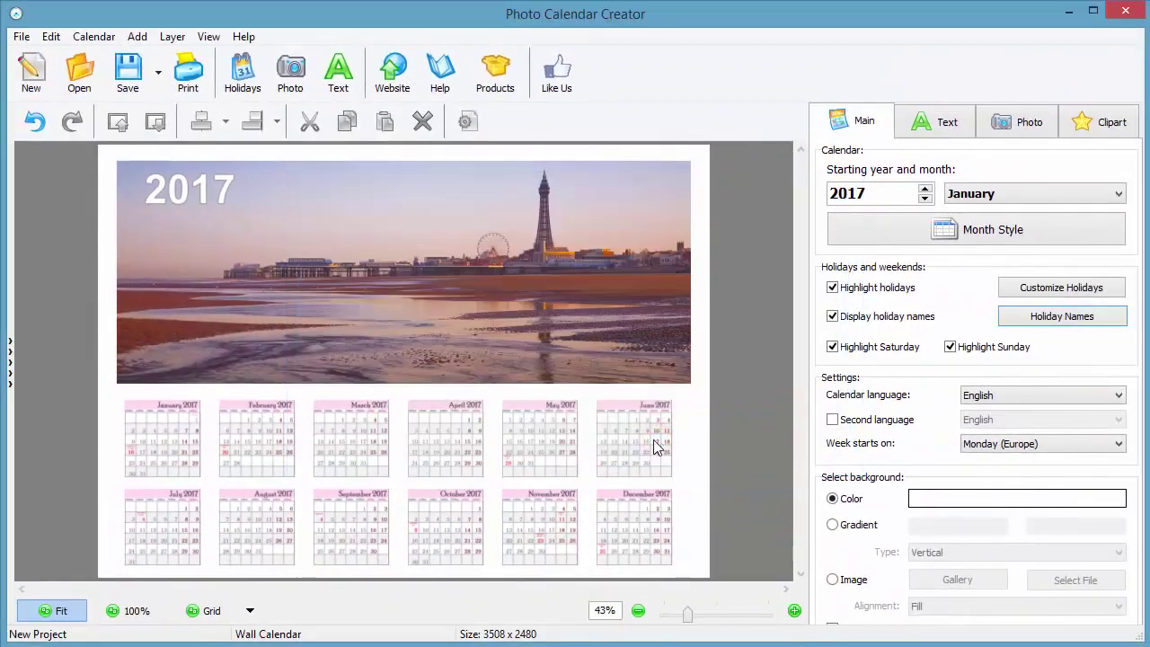
{"action": "left_click", "coordinate": [536, 447]}
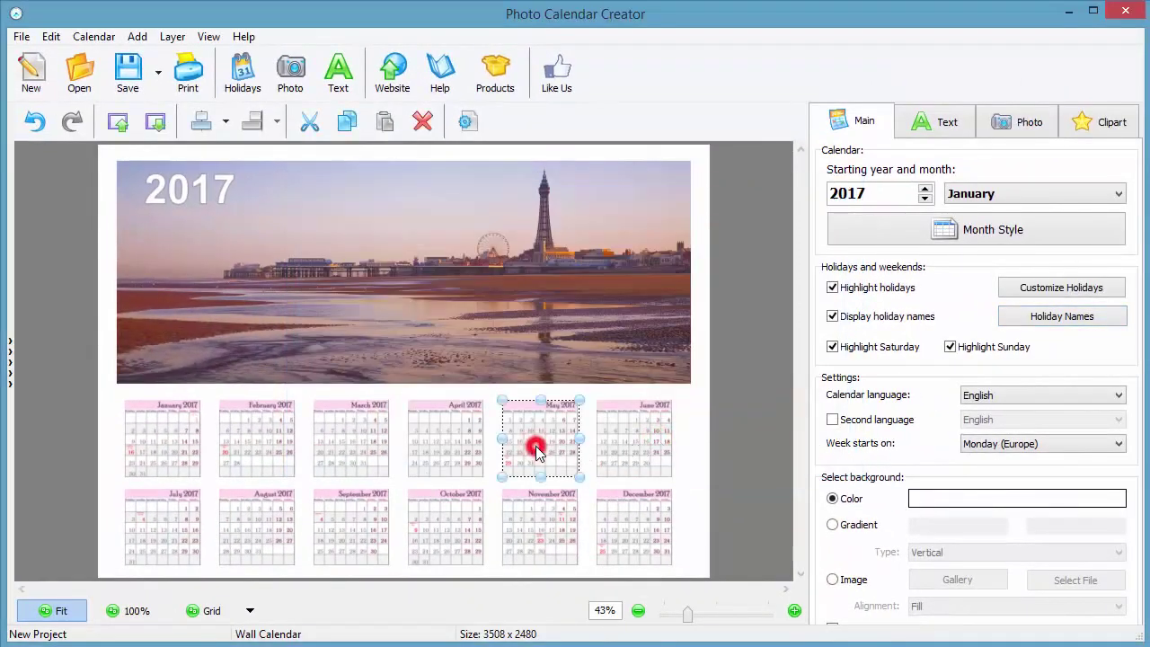
{"action": "double_click", "coordinate": [536, 448]}
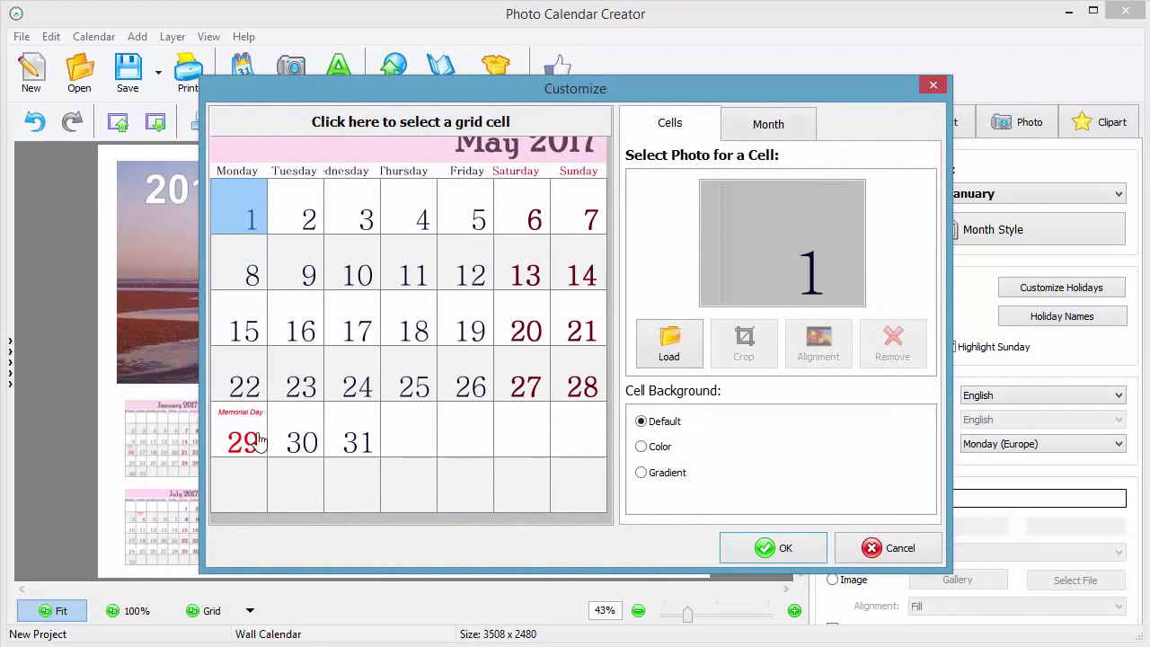
{"action": "left_click", "coordinate": [242, 440]}
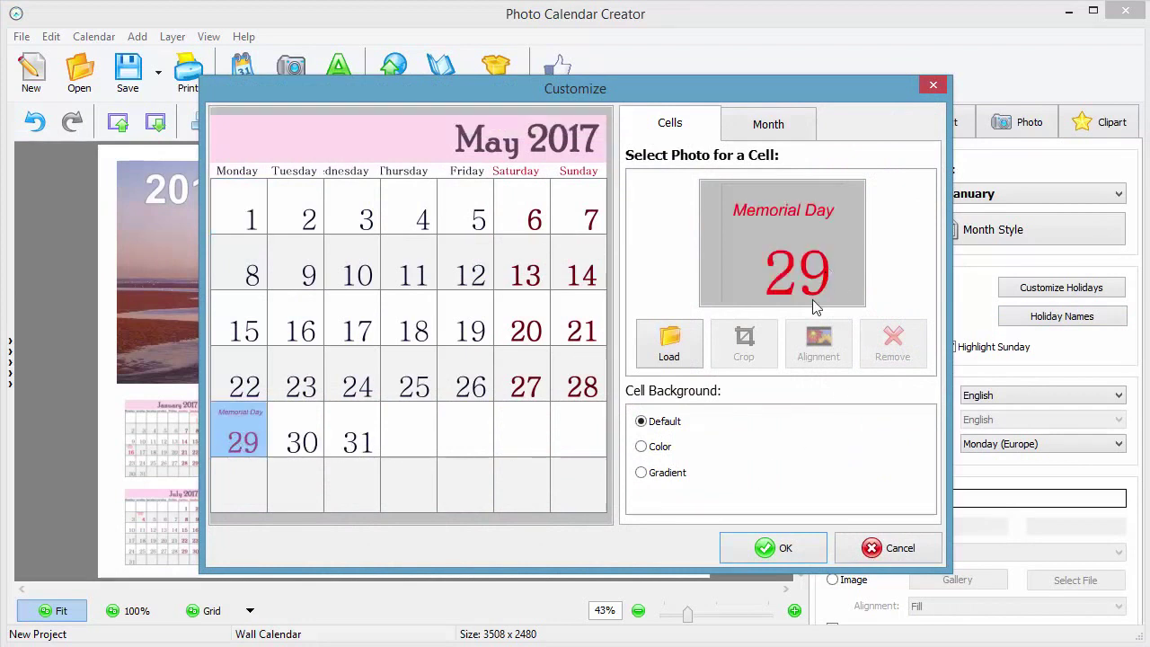
{"action": "left_click", "coordinate": [758, 550]}
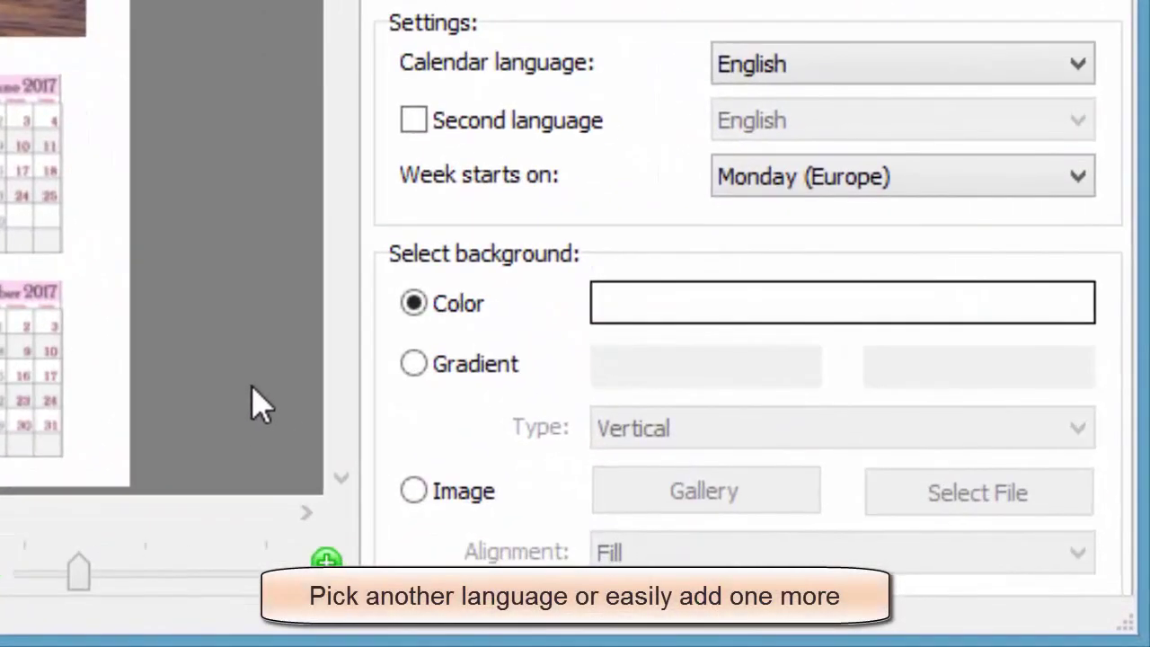
- Try adding Español as a second calendar language
{"action": "left_click", "coordinate": [761, 65]}
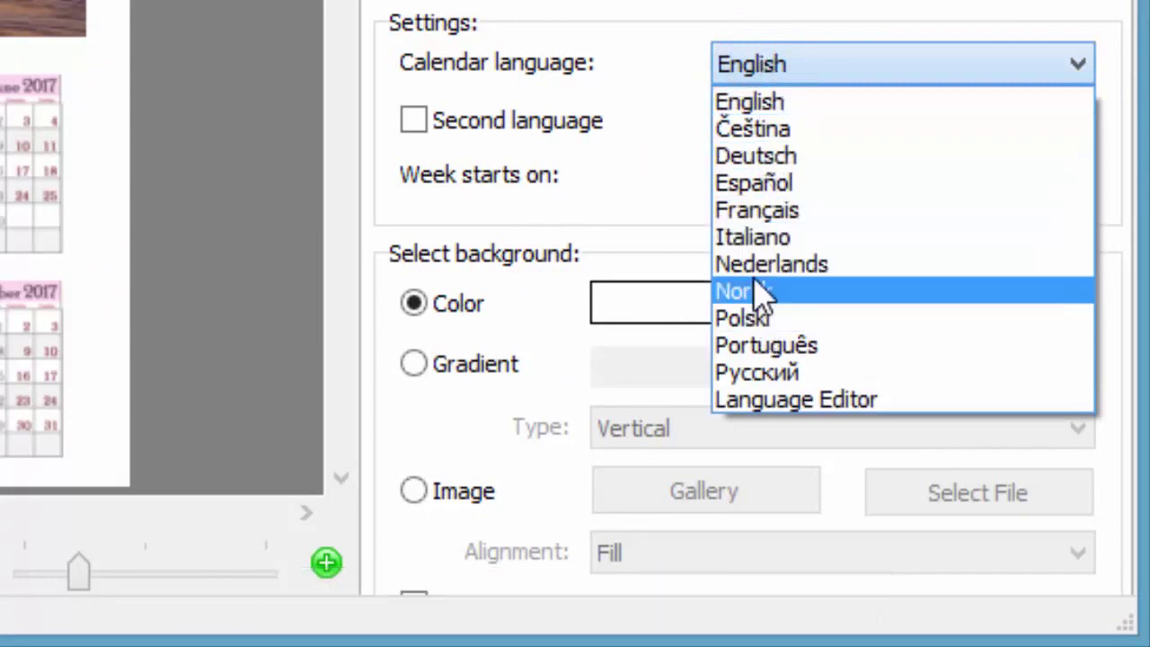
{"action": "left_click", "coordinate": [411, 121]}
{"action": "left_click", "coordinate": [414, 123]}
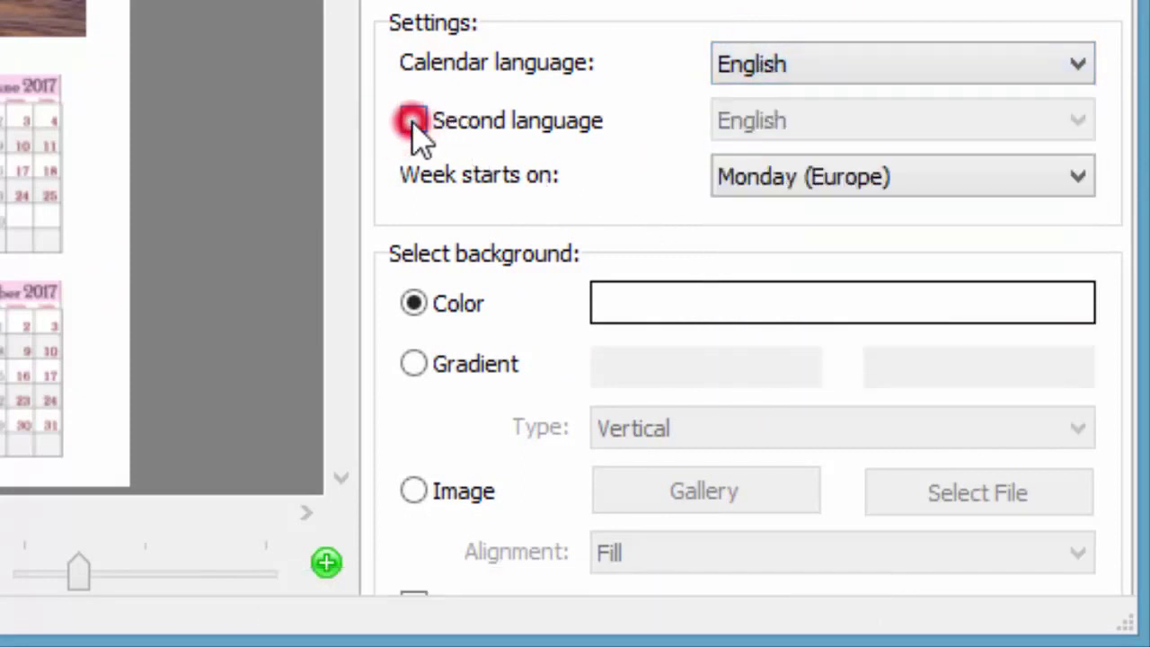
{"action": "left_click", "coordinate": [753, 123]}
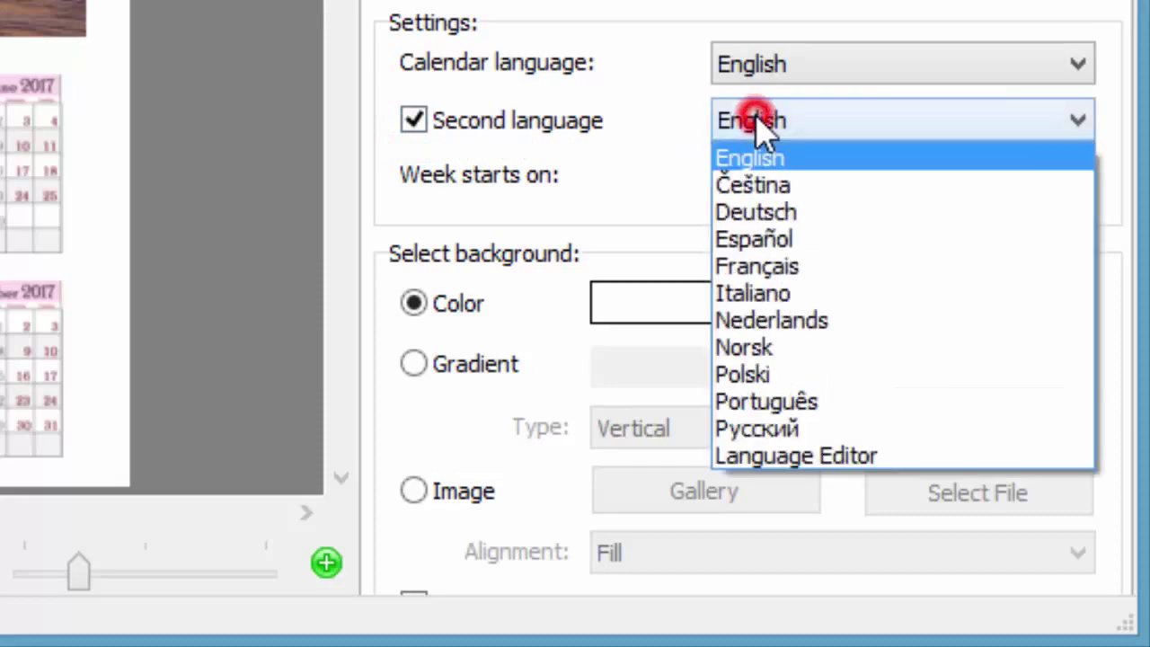
{"action": "left_click", "coordinate": [755, 239]}
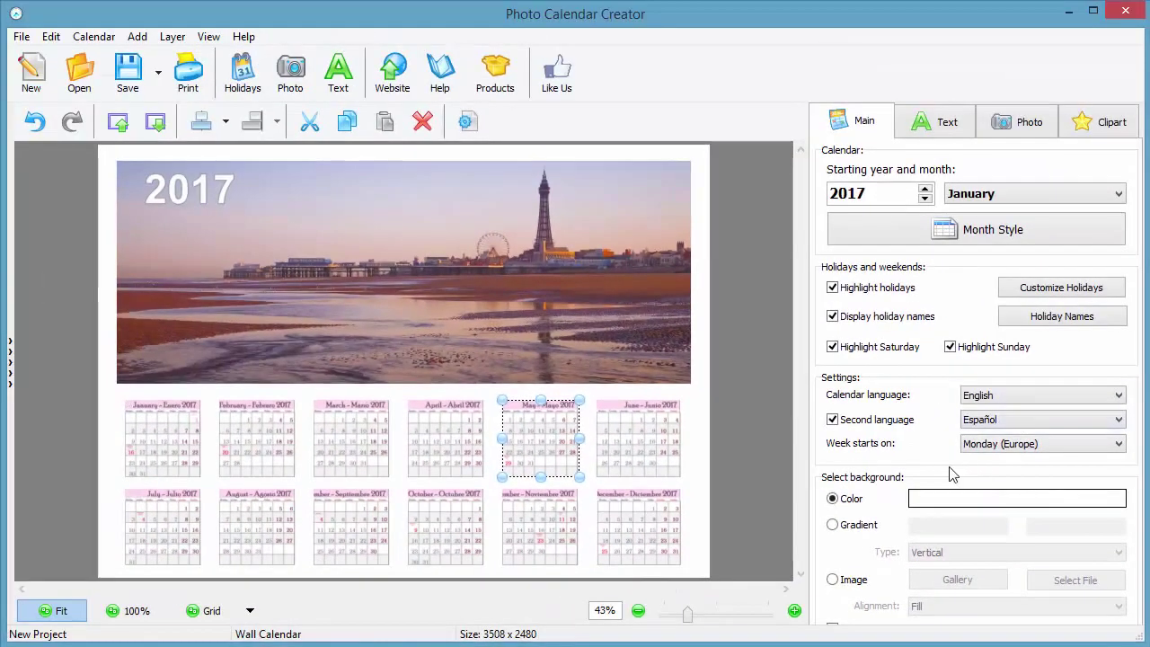
- Check the June 2017 month style options, then turn the second language off
{"action": "left_click", "coordinate": [642, 441]}
{"action": "left_click", "coordinate": [938, 230]}
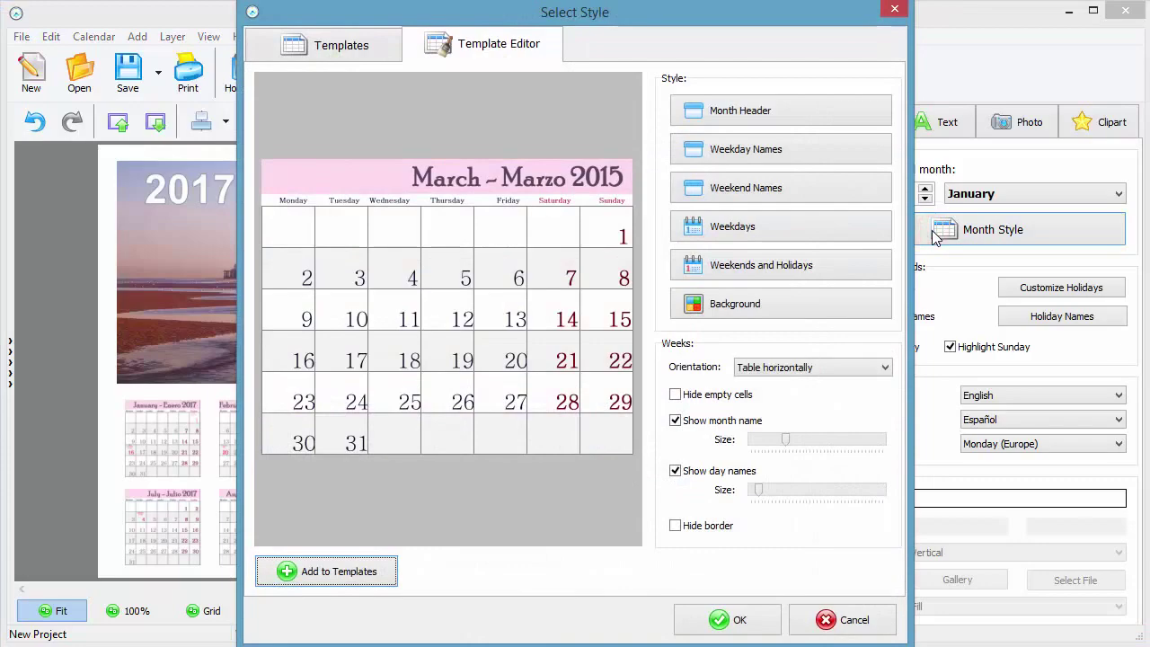
{"action": "left_click", "coordinate": [895, 10]}
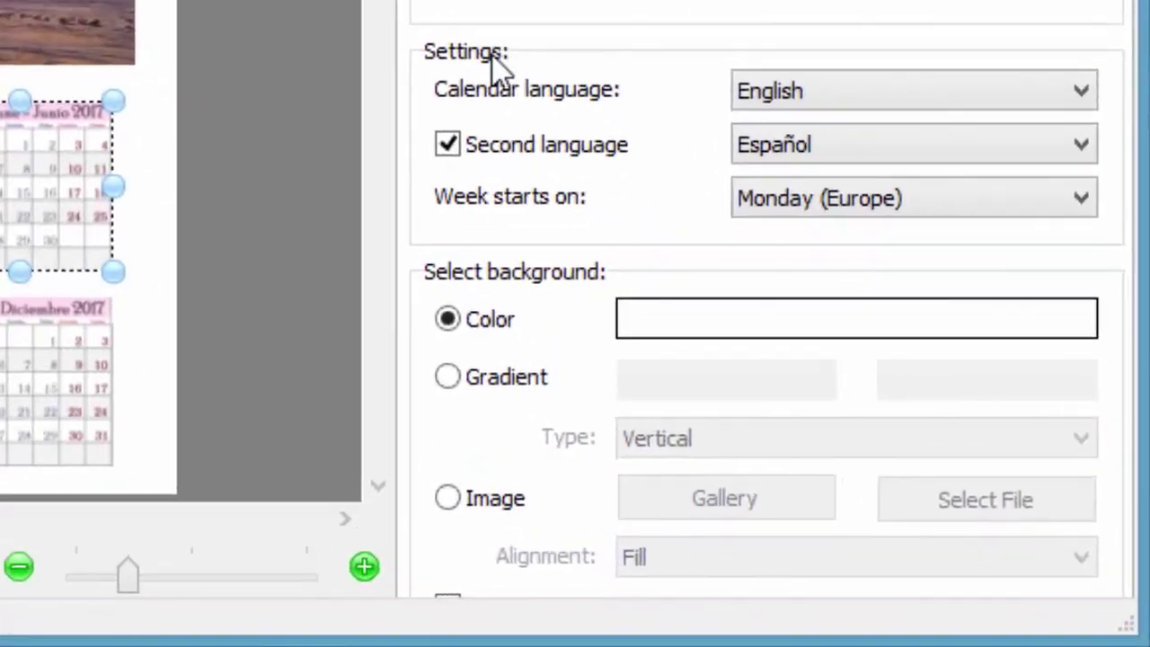
{"action": "left_click", "coordinate": [829, 420]}
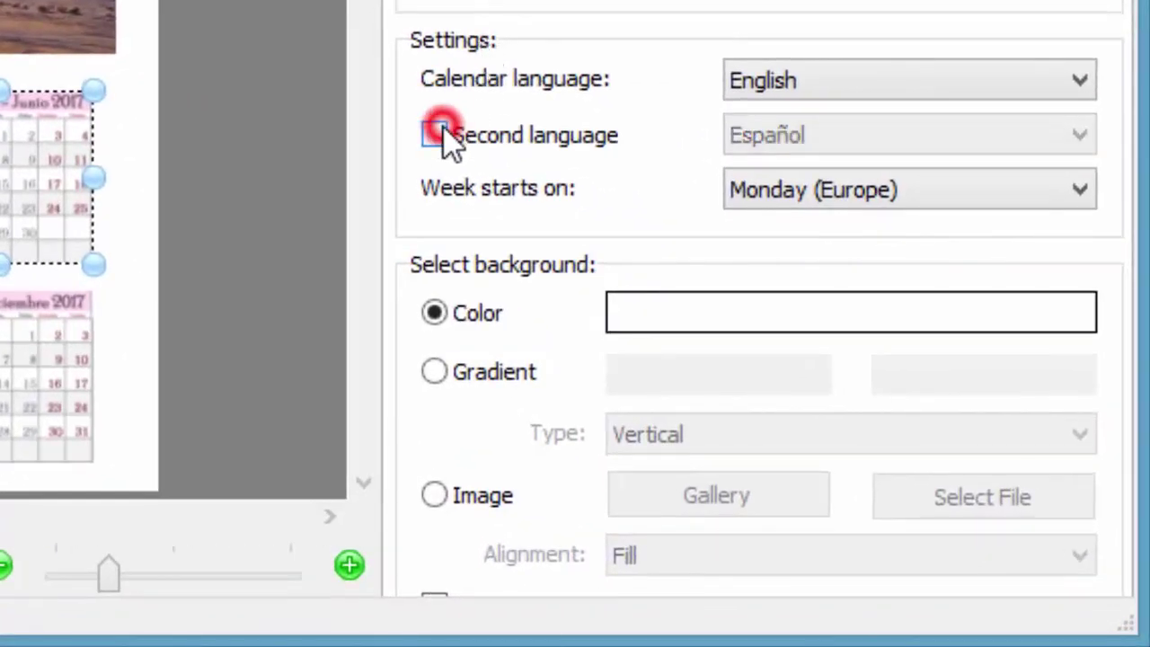
- Make weeks start on Monday (Europe), checking the June 2017 month along the way
{"action": "left_click", "coordinate": [791, 205]}
{"action": "left_click", "coordinate": [789, 250]}
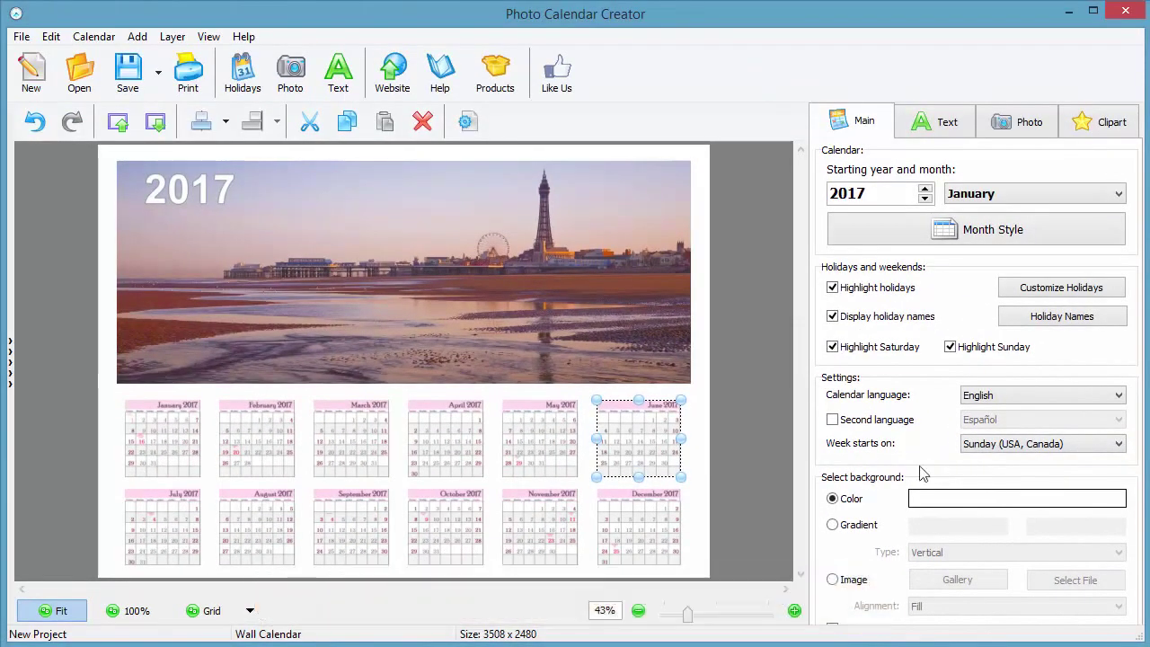
{"action": "double_click", "coordinate": [663, 437]}
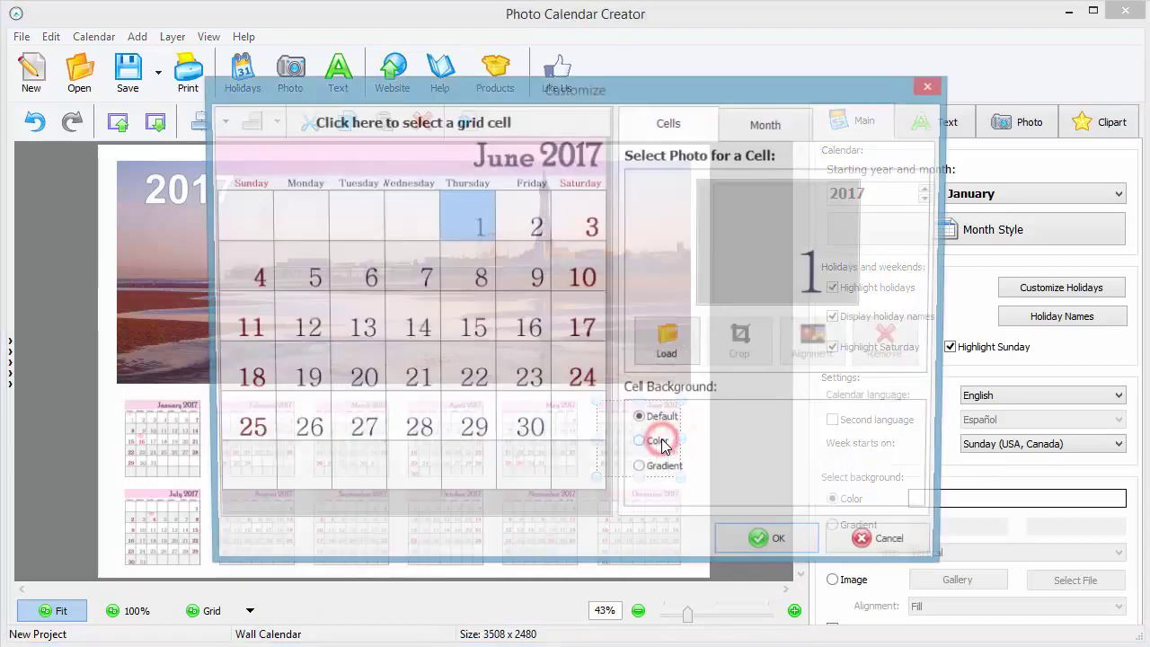
{"action": "left_click", "coordinate": [787, 548]}
{"action": "left_click", "coordinate": [975, 444]}
{"action": "left_click", "coordinate": [971, 465]}
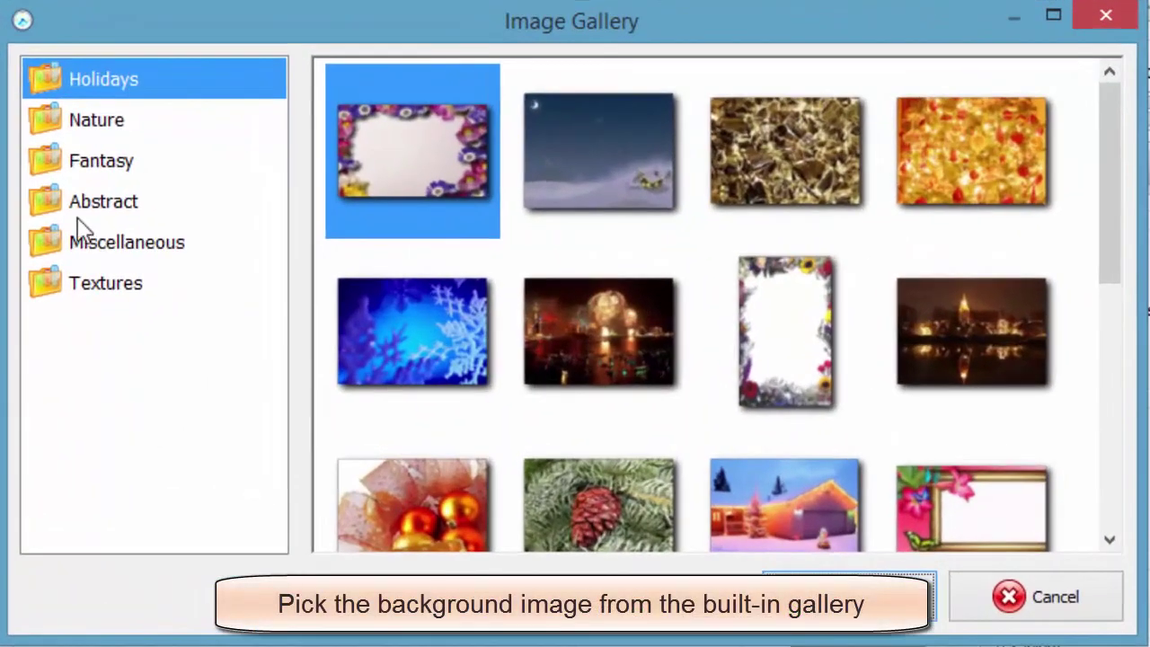
- Use the pale pink image from the Abstract gallery as the background and lighten it
{"action": "left_click", "coordinate": [99, 121]}
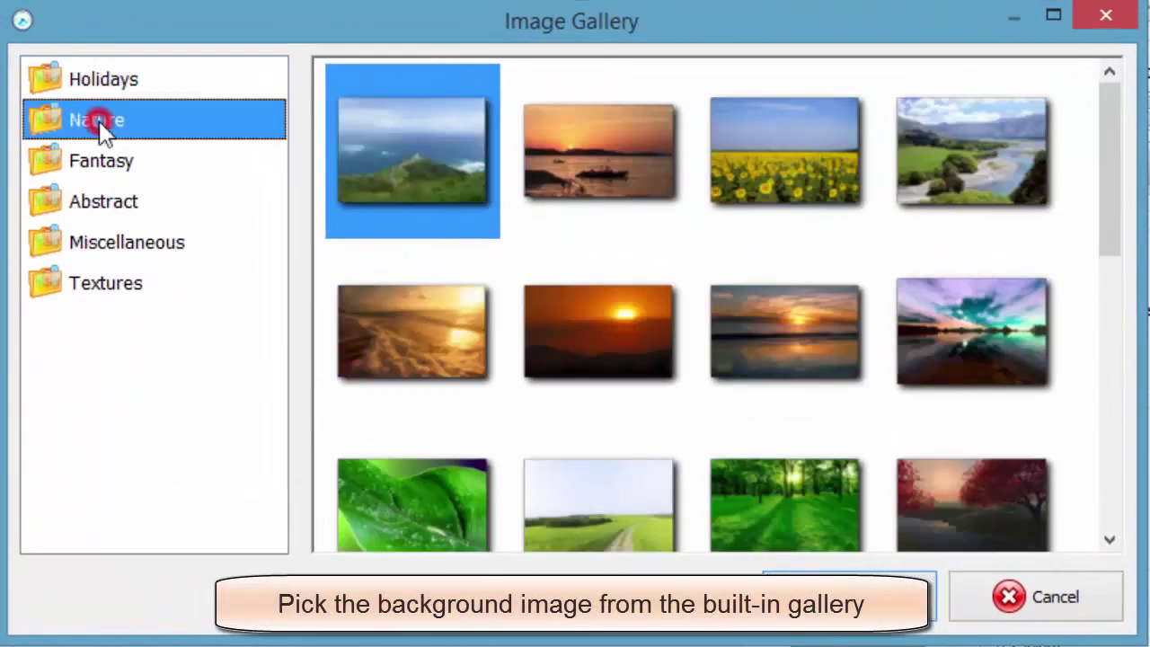
{"action": "left_click", "coordinate": [99, 162]}
{"action": "left_click", "coordinate": [102, 203]}
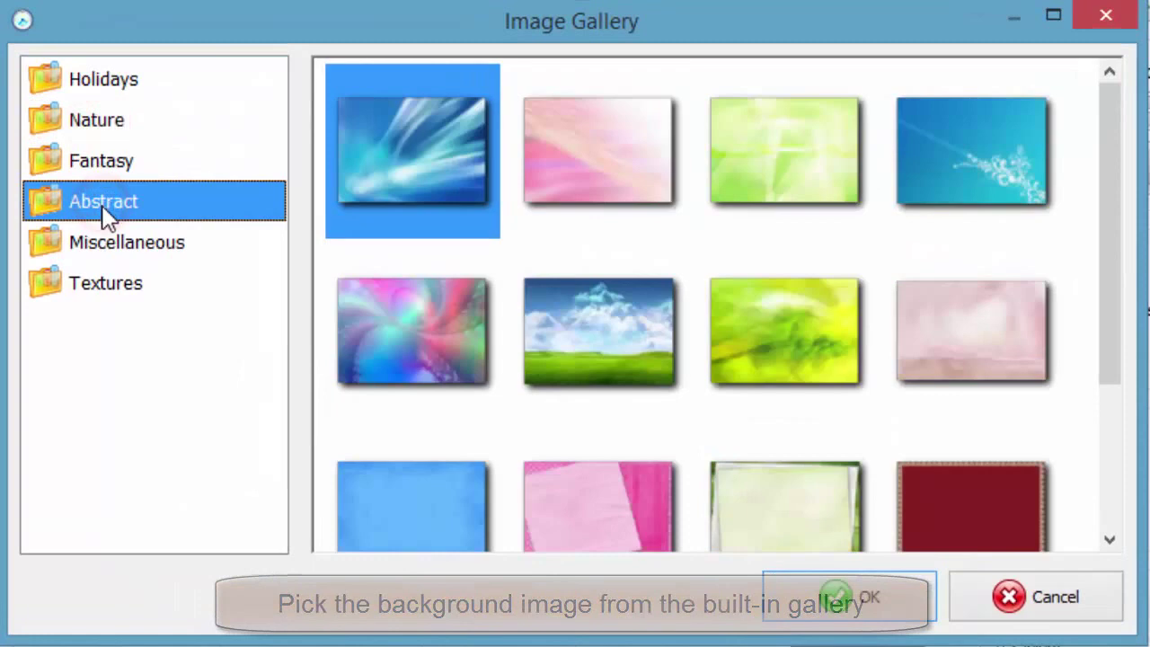
{"action": "left_click", "coordinate": [103, 246]}
{"action": "left_click", "coordinate": [103, 299]}
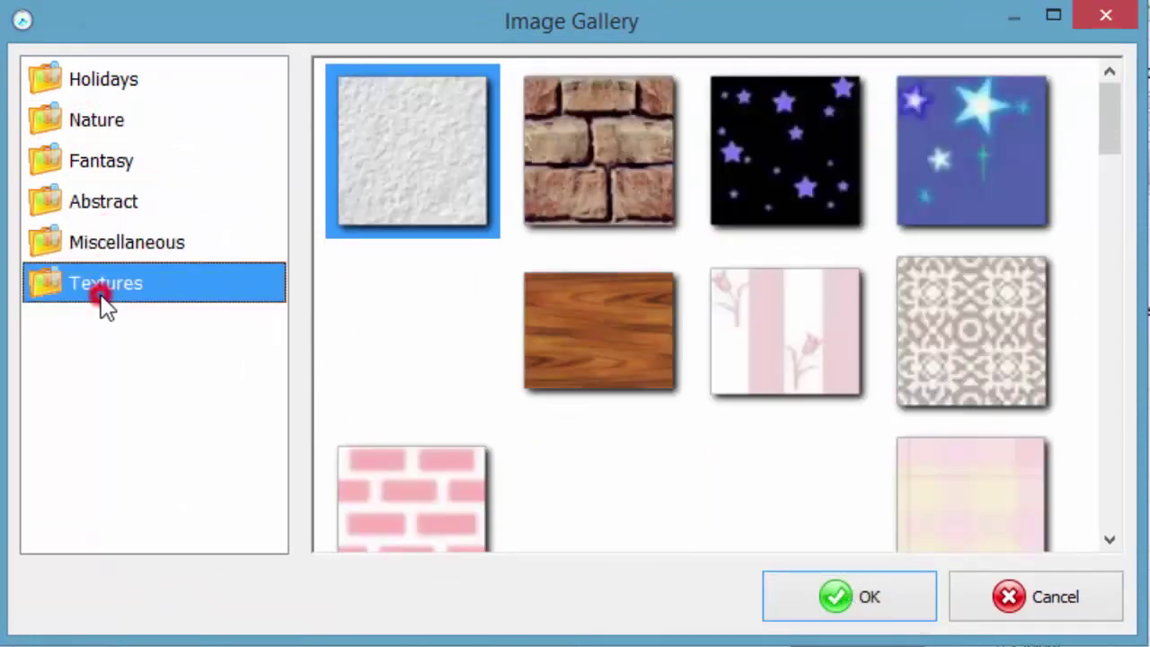
{"action": "left_click", "coordinate": [110, 203]}
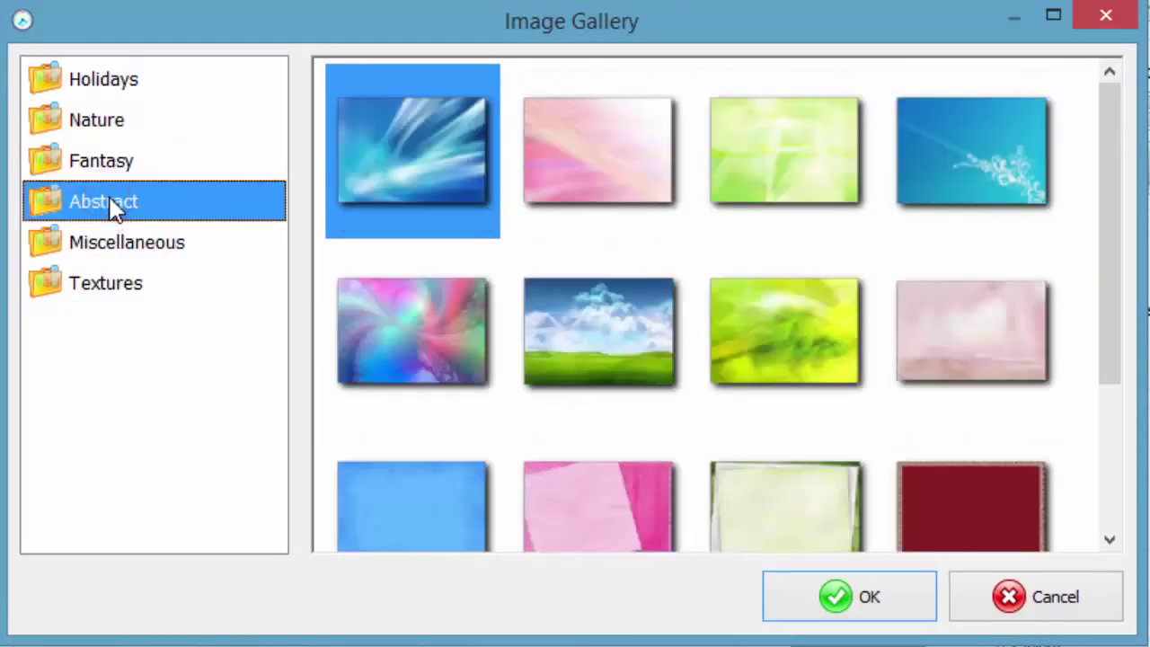
{"action": "left_click", "coordinate": [961, 346]}
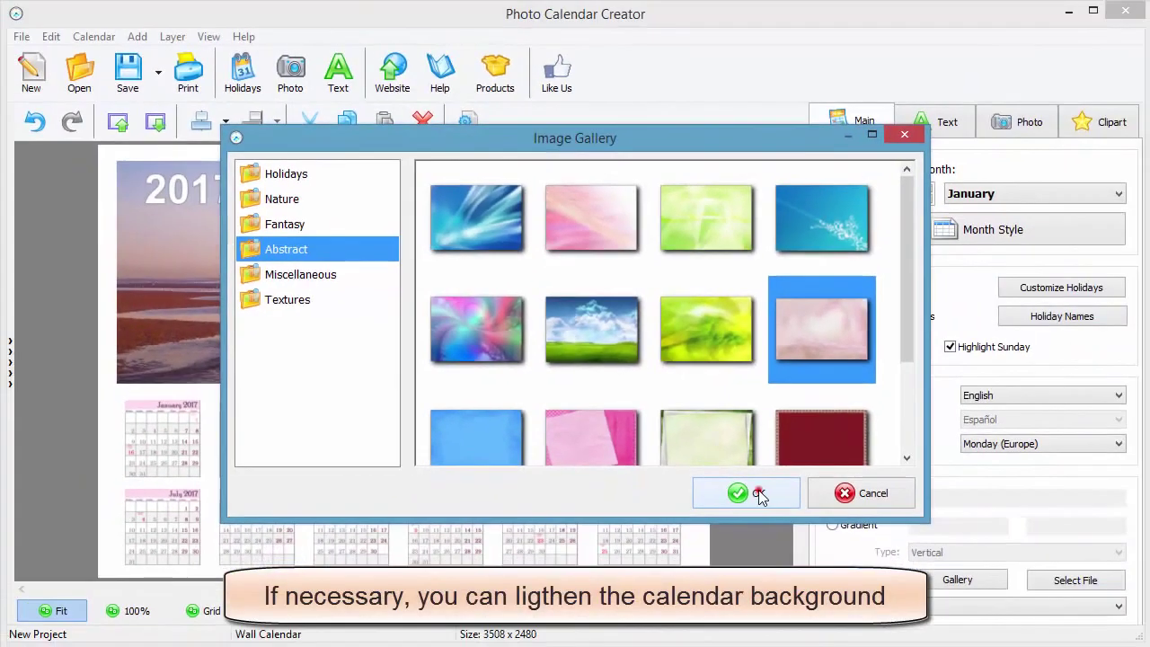
{"action": "left_click", "coordinate": [772, 510]}
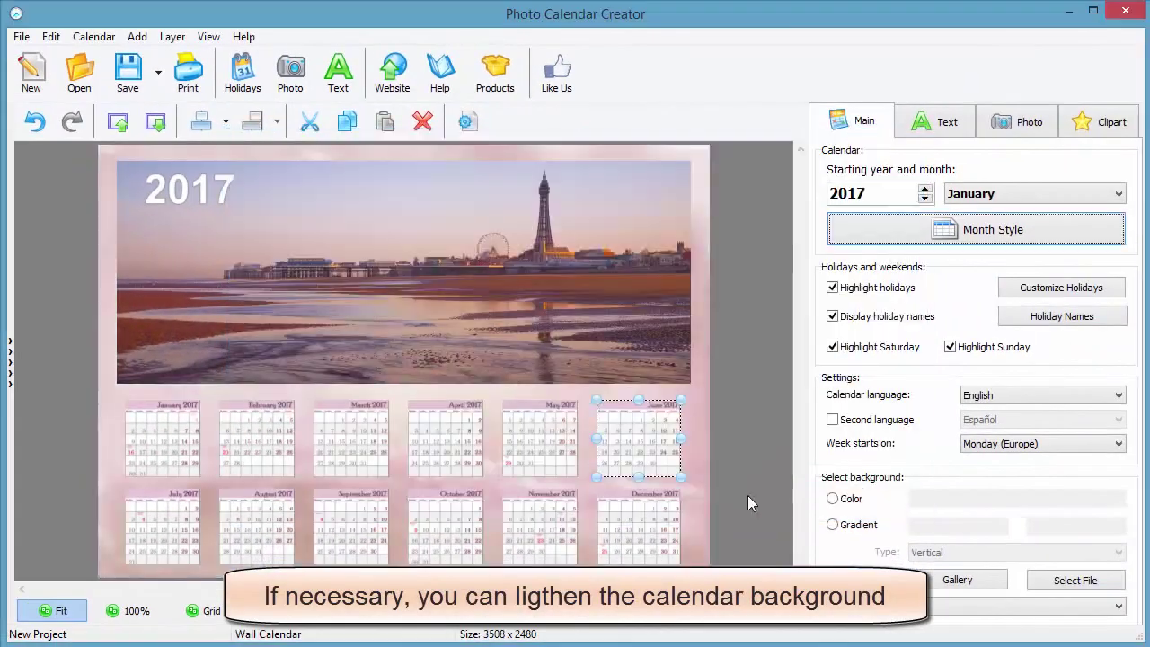
{"action": "left_click", "coordinate": [832, 629]}
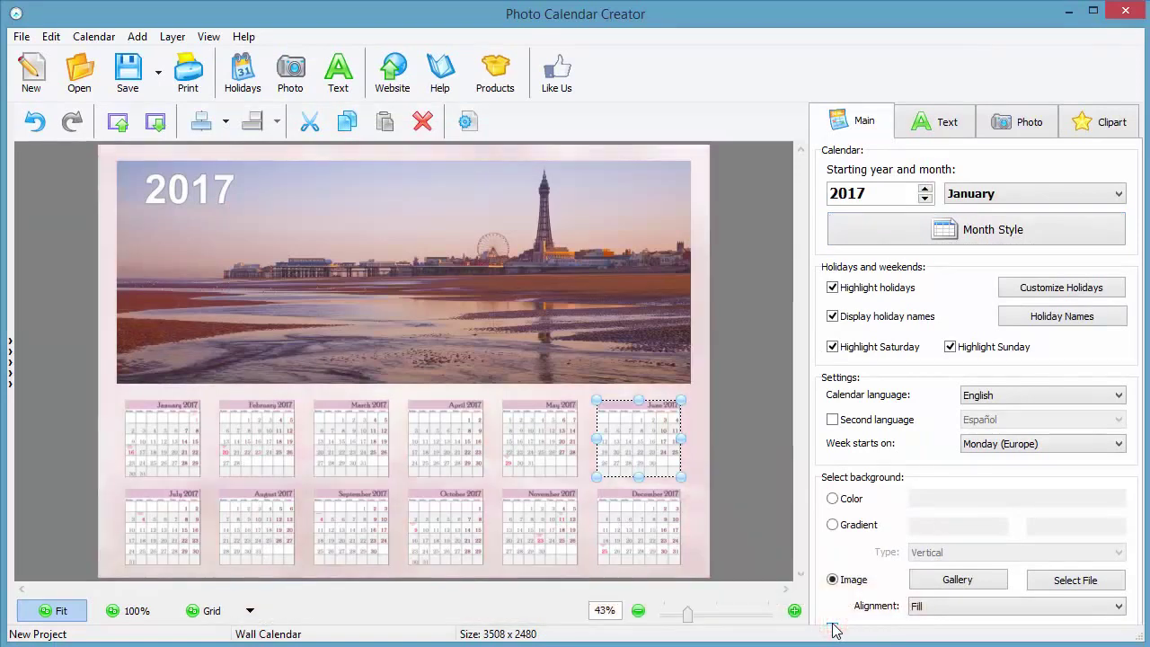
- Change the 2017 caption to 'Seaside mood' in the AR BERKLEY font
{"action": "left_click", "coordinate": [935, 122]}
{"action": "left_click", "coordinate": [204, 189]}
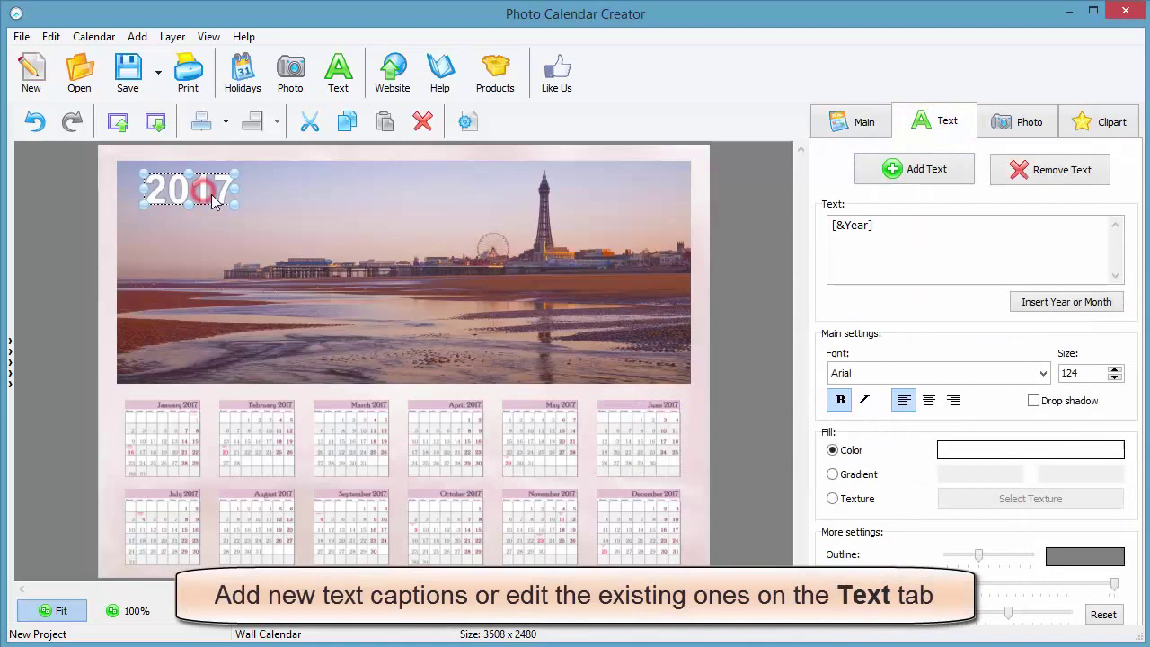
{"action": "double_click", "coordinate": [890, 226]}
{"action": "type", "text": "Seas"}
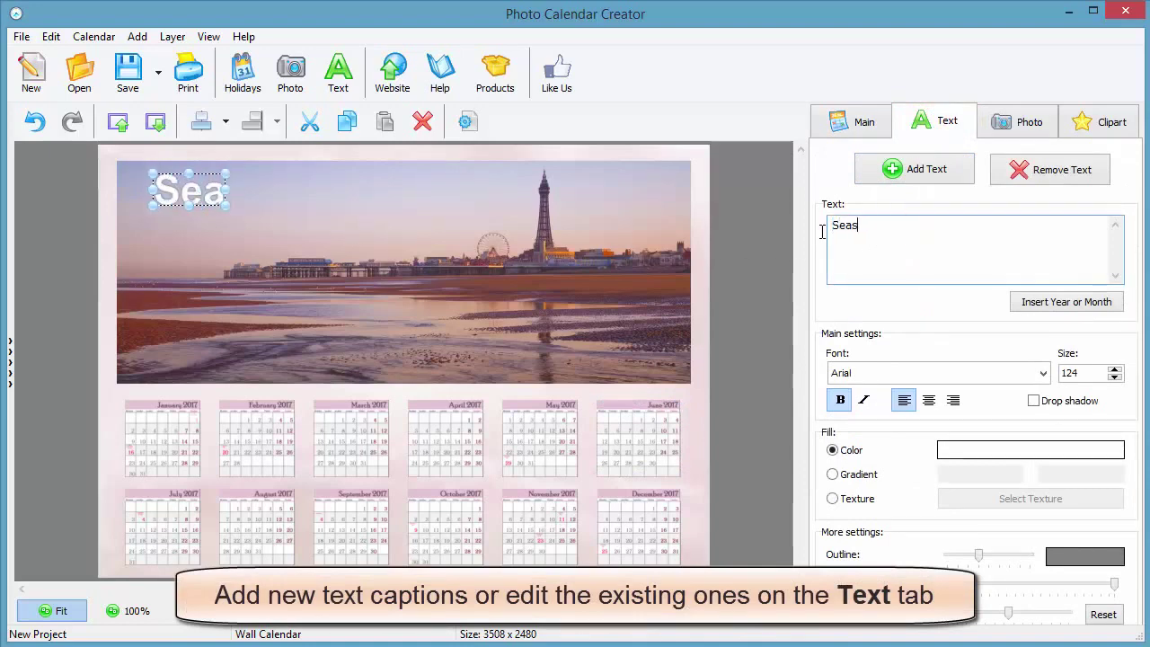
{"action": "type", "text": "ide mood"}
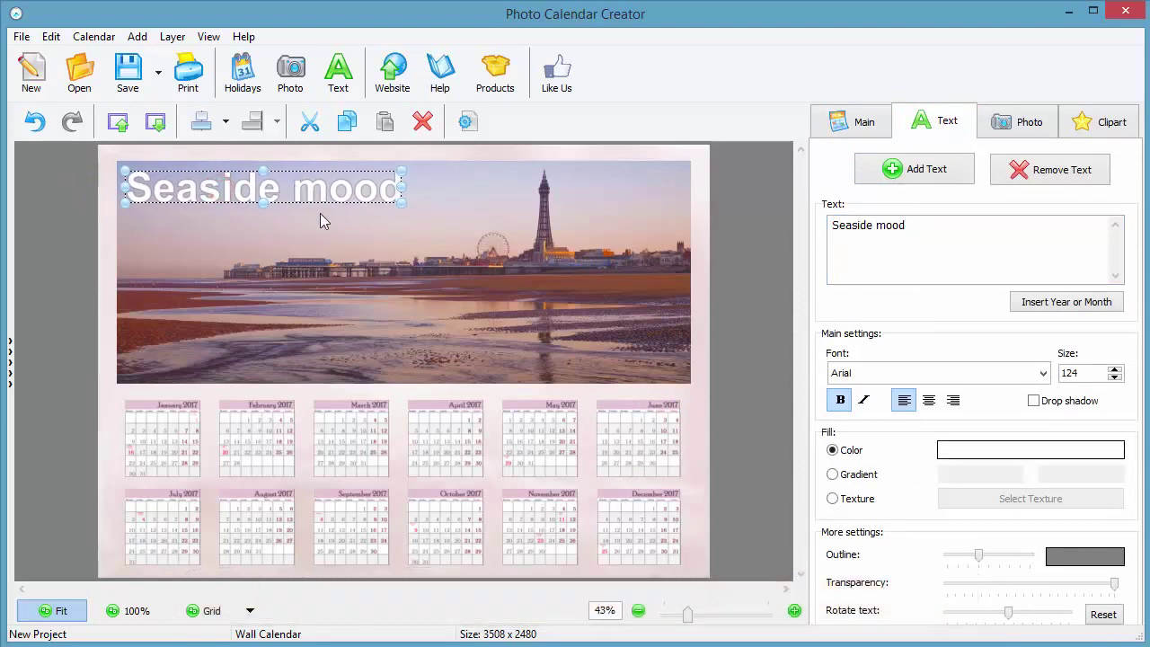
{"action": "left_click", "coordinate": [1023, 372]}
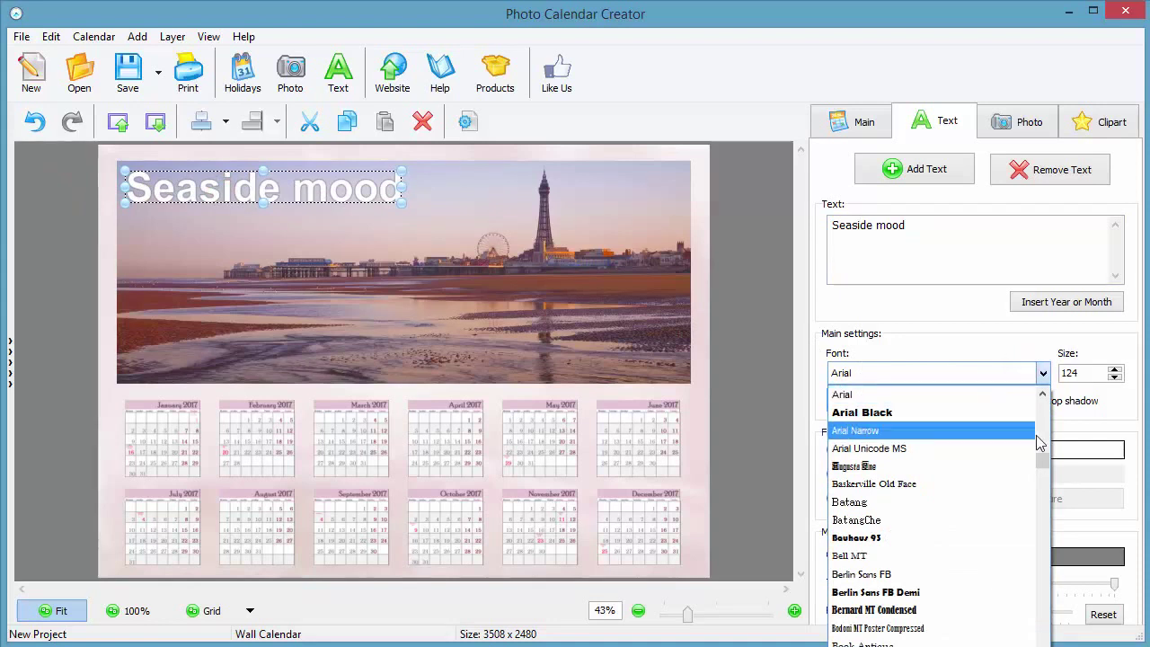
{"action": "left_click_drag", "start_coordinate": [1044, 462], "coordinate": [1043, 451]}
{"action": "left_click", "coordinate": [921, 435]}
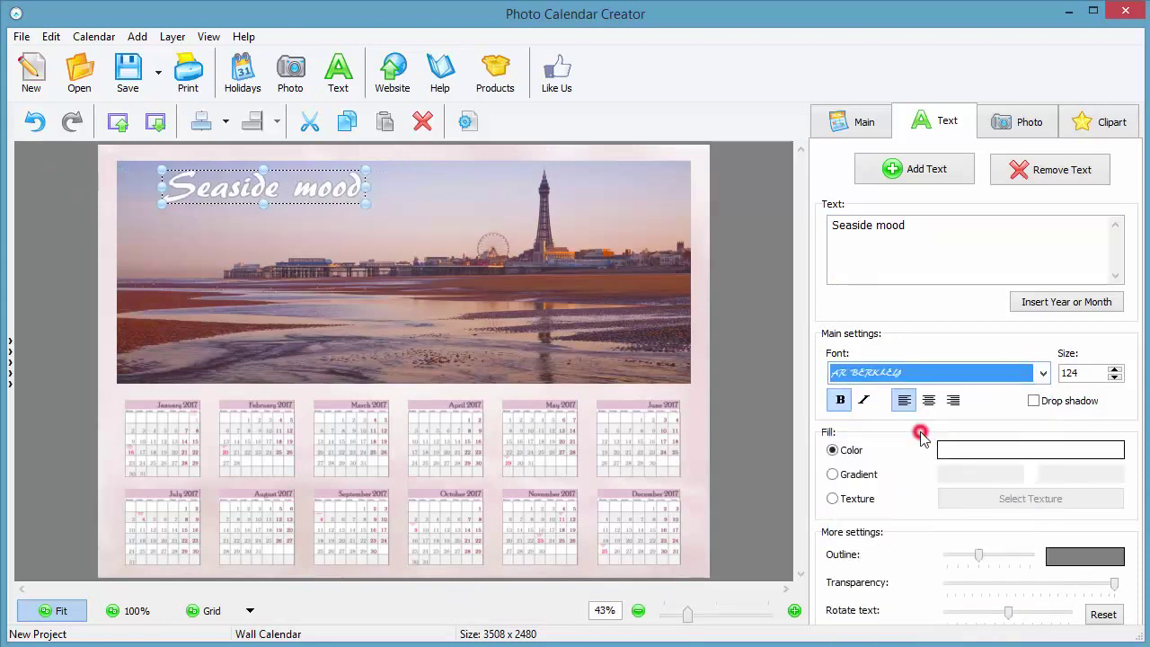
- Fill the caption with a purple gradient
{"action": "left_click", "coordinate": [833, 477]}
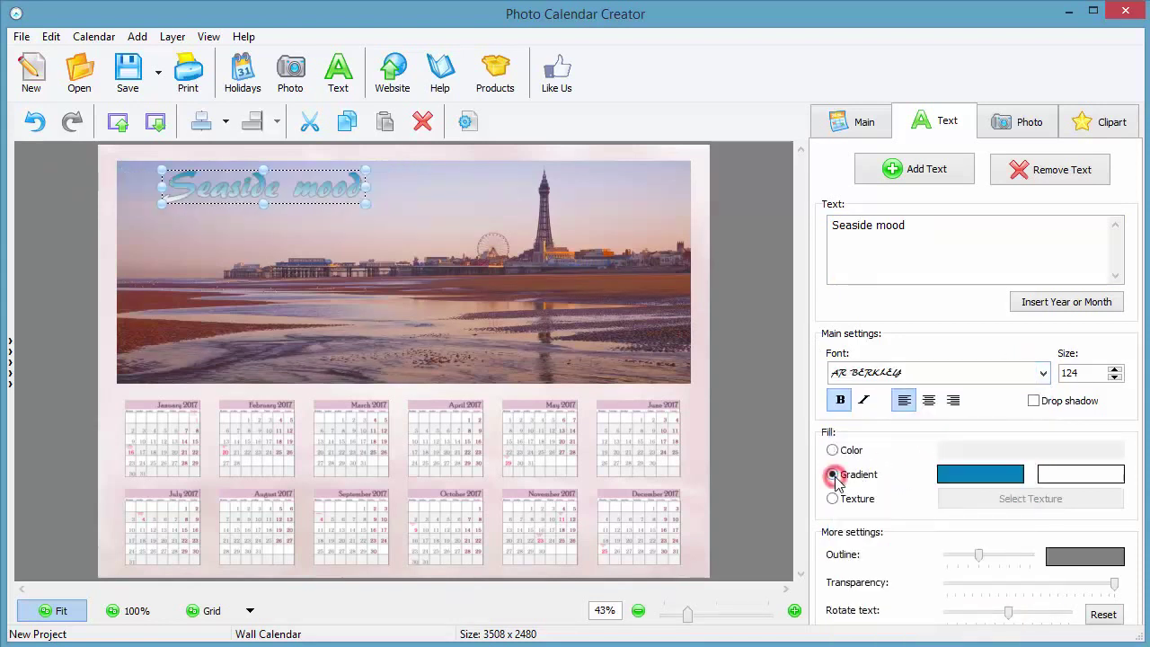
{"action": "left_click", "coordinate": [962, 475]}
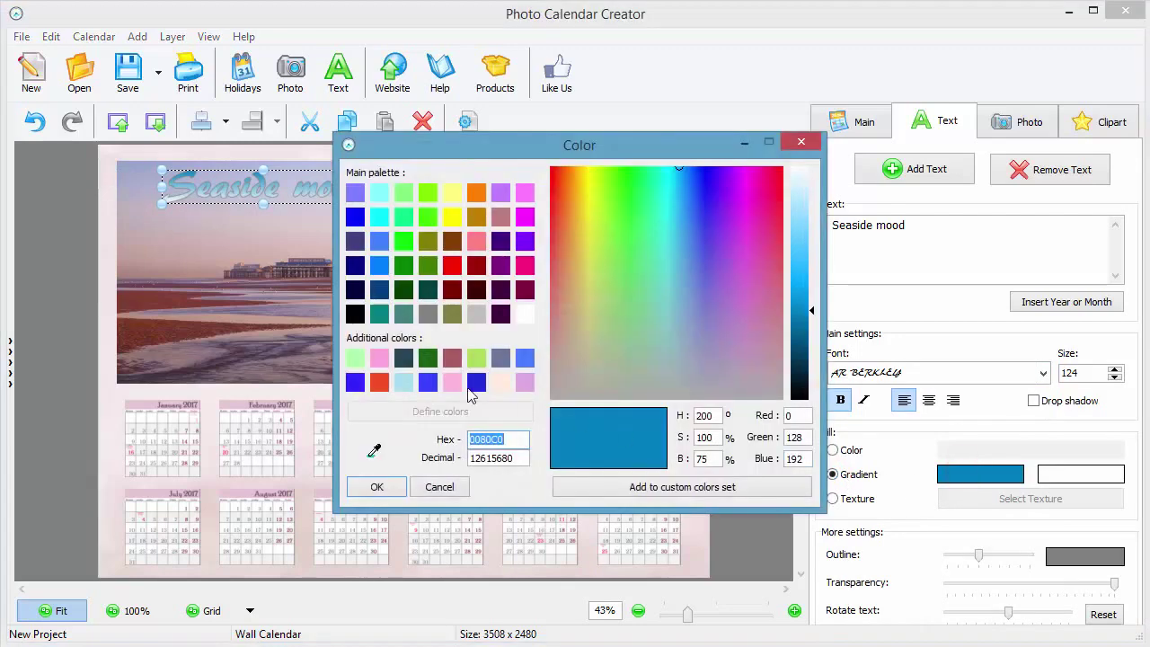
{"action": "left_click", "coordinate": [379, 357]}
{"action": "left_click_drag", "start_coordinate": [812, 279], "coordinate": [812, 321]}
{"action": "left_click", "coordinate": [396, 486]}
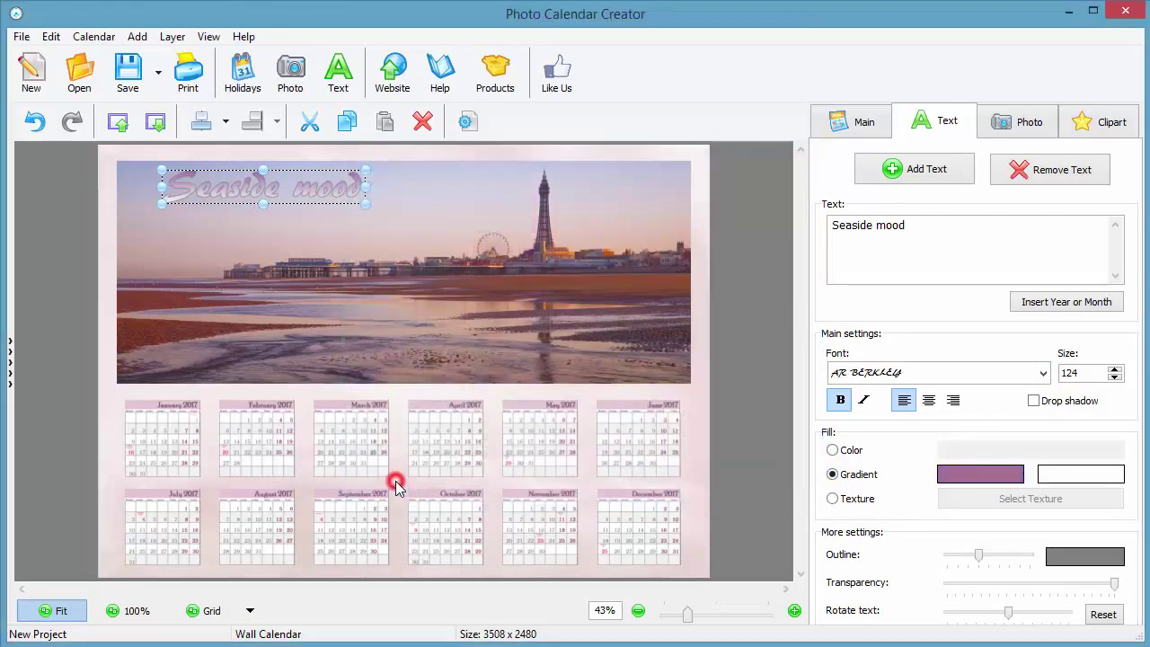
- Give the caption a dark purple outline and shift it further left
{"action": "left_click", "coordinate": [1073, 558]}
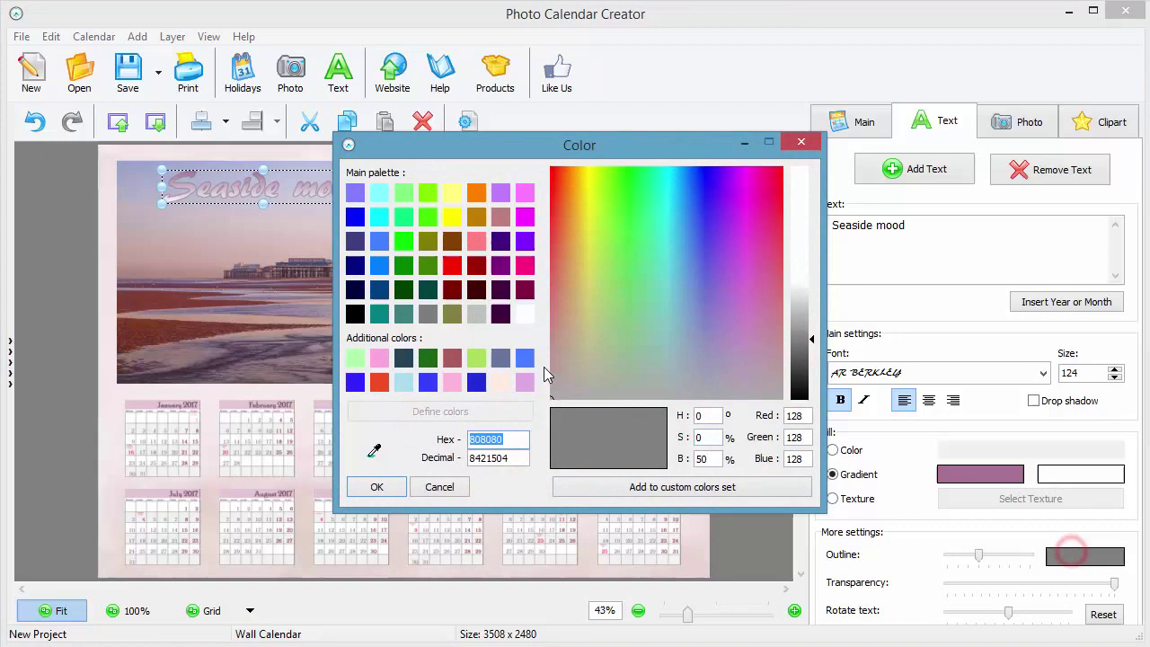
{"action": "left_click", "coordinate": [501, 266]}
{"action": "left_click_drag", "start_coordinate": [796, 347], "coordinate": [799, 356]}
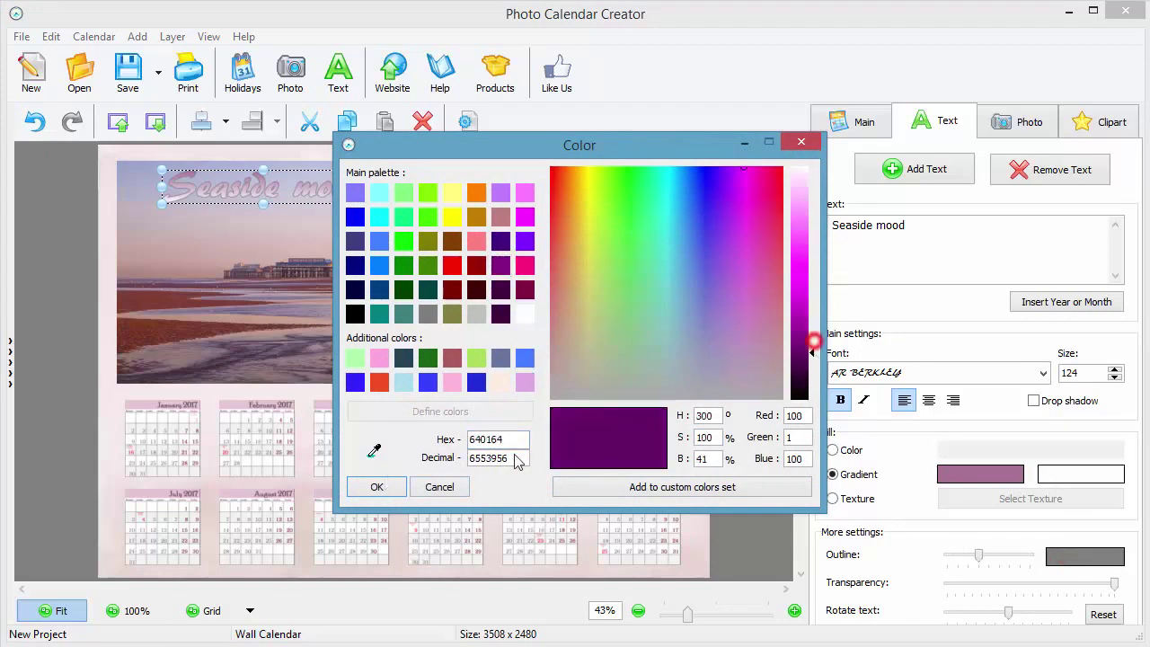
{"action": "left_click", "coordinate": [377, 486]}
{"action": "mouse_move", "coordinate": [977, 557]}
{"action": "left_mouse_down"}
{"action": "mouse_move", "coordinate": [958, 559]}
{"action": "mouse_move", "coordinate": [968, 557]}
{"action": "left_mouse_up"}
{"action": "left_click_drag", "start_coordinate": [333, 184], "coordinate": [304, 192]}
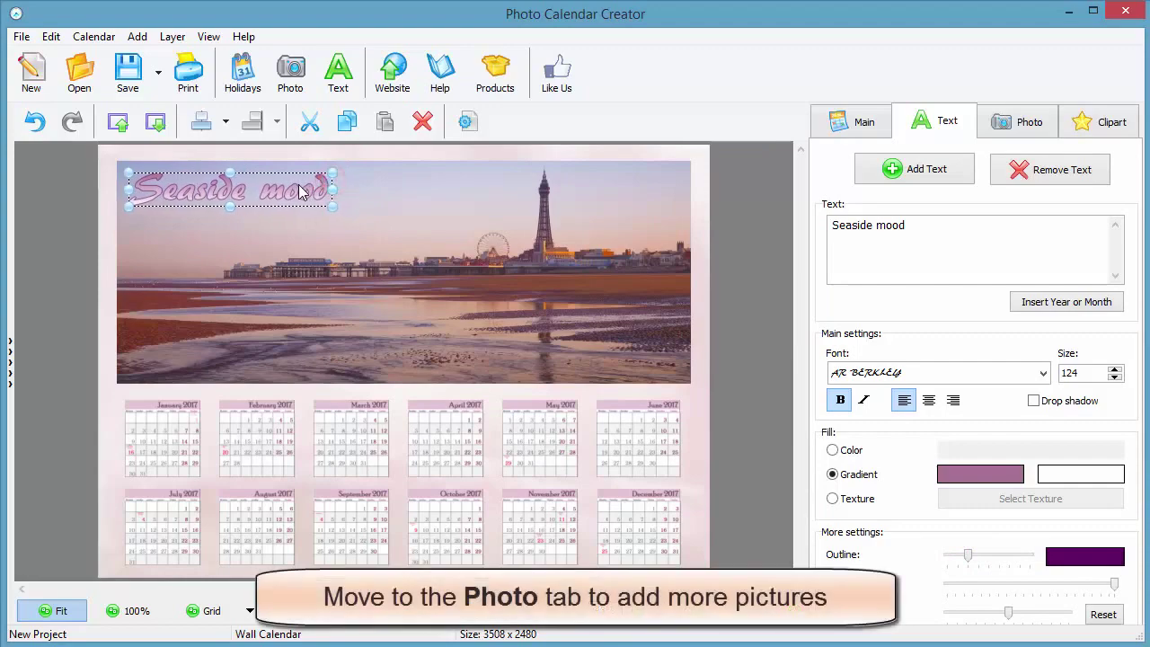
- Add the seaside panorama image as a second photo
{"action": "left_click", "coordinate": [1006, 124]}
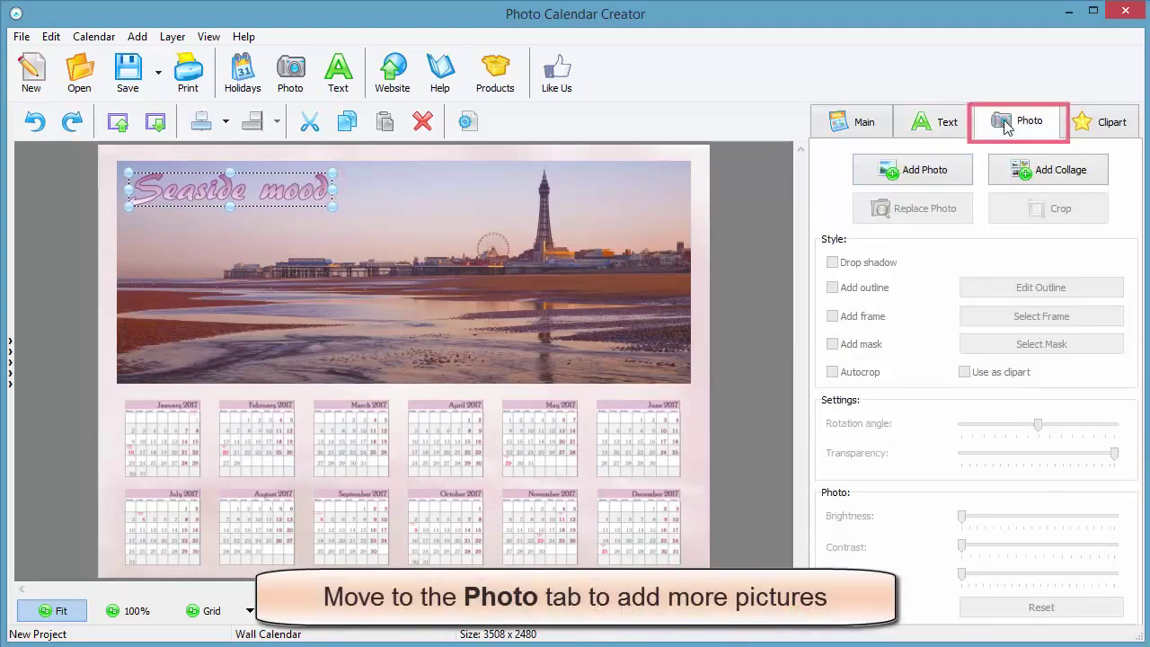
{"action": "left_click", "coordinate": [949, 175]}
{"action": "double_click", "coordinate": [469, 241]}
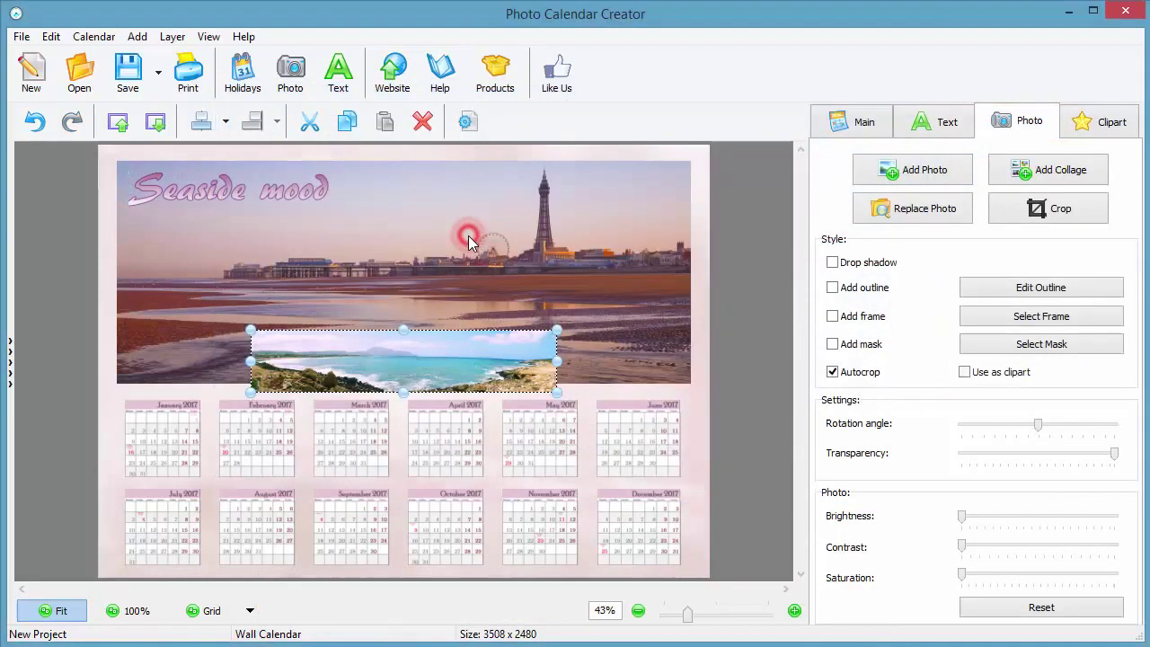
- Shrink the beach photo to the upper left and fit the panorama beneath it
{"action": "left_click", "coordinate": [406, 260]}
{"action": "left_click_drag", "start_coordinate": [691, 384], "coordinate": [419, 290]}
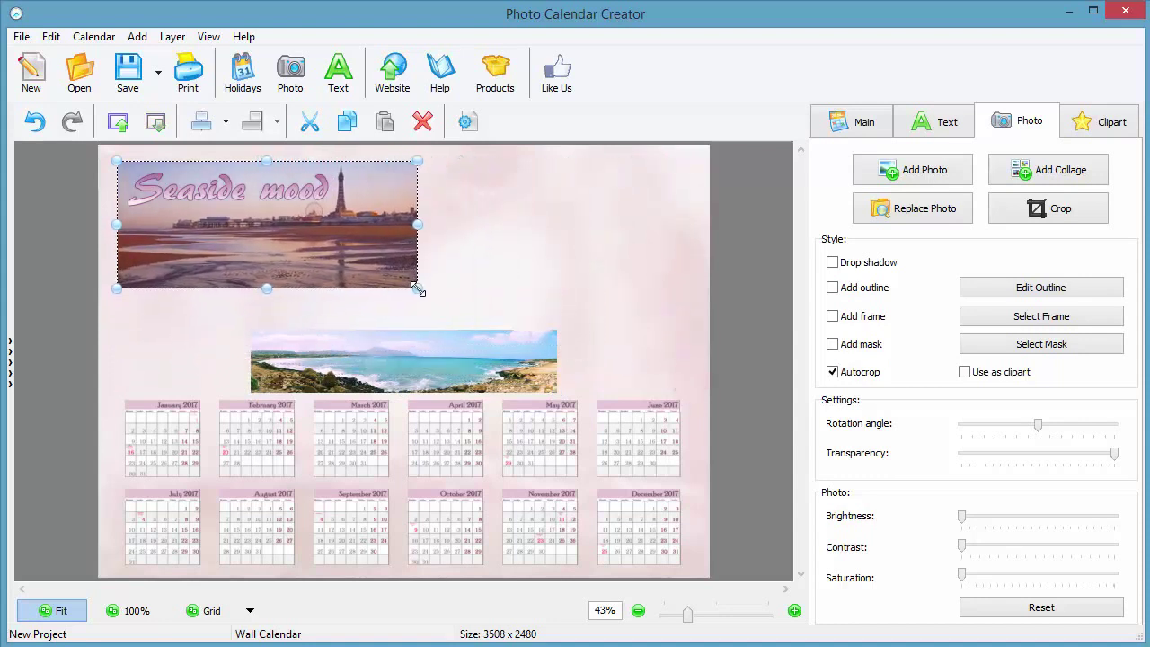
{"action": "left_click_drag", "start_coordinate": [423, 377], "coordinate": [295, 358]}
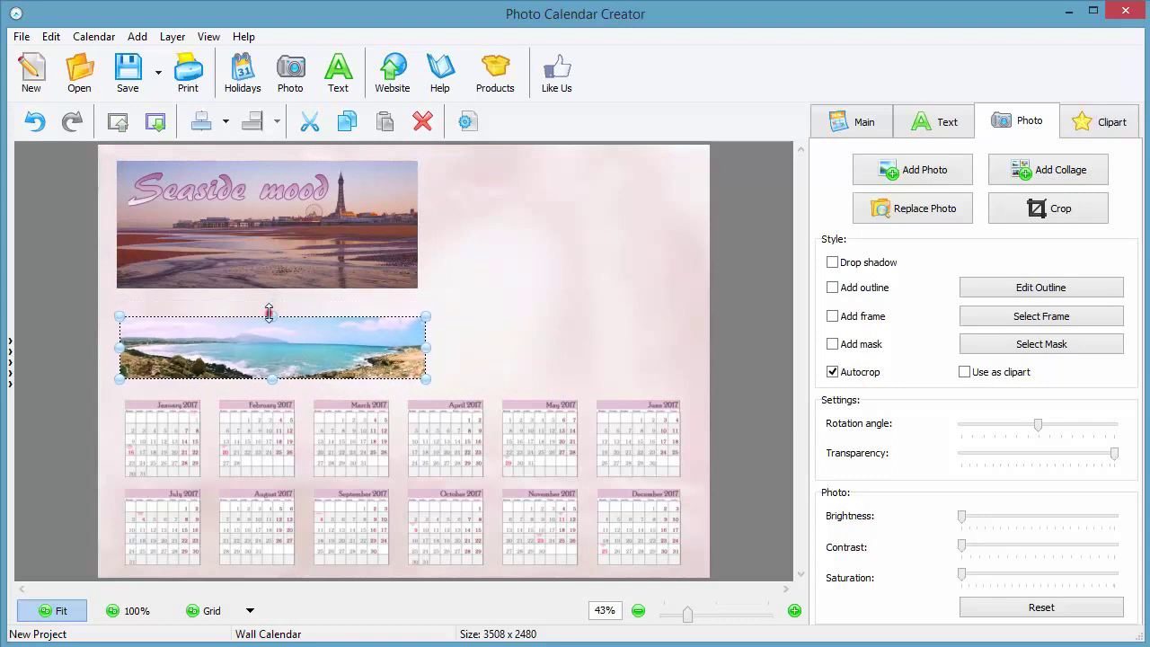
{"action": "left_click_drag", "start_coordinate": [269, 311], "coordinate": [269, 297]}
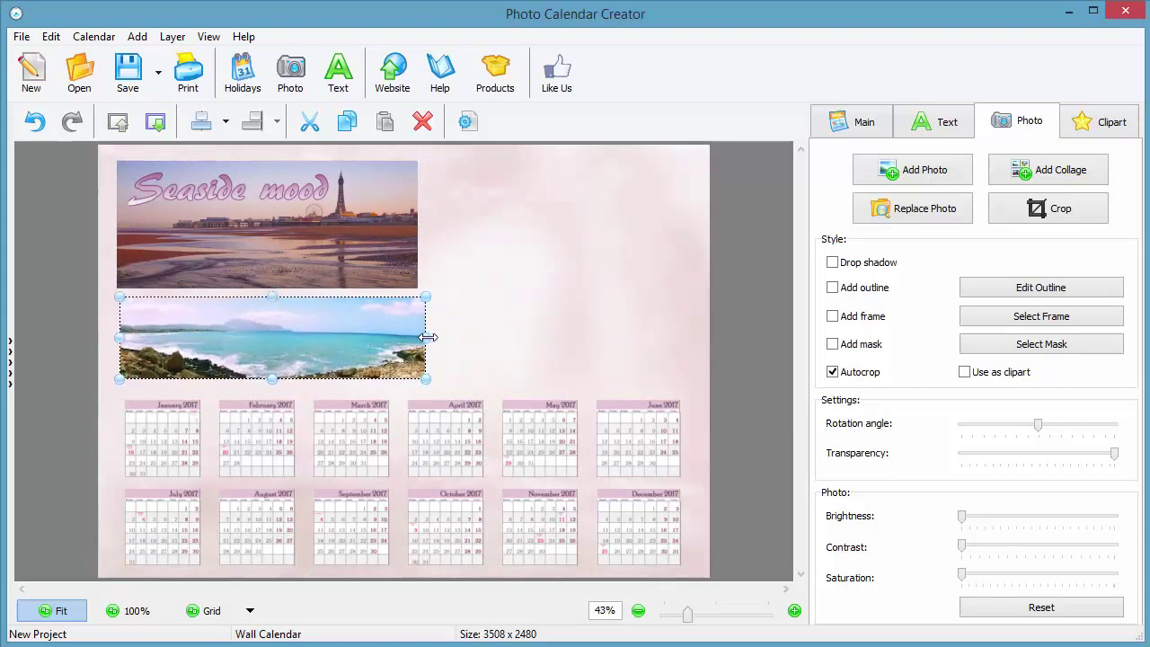
{"action": "left_click_drag", "start_coordinate": [428, 337], "coordinate": [418, 340]}
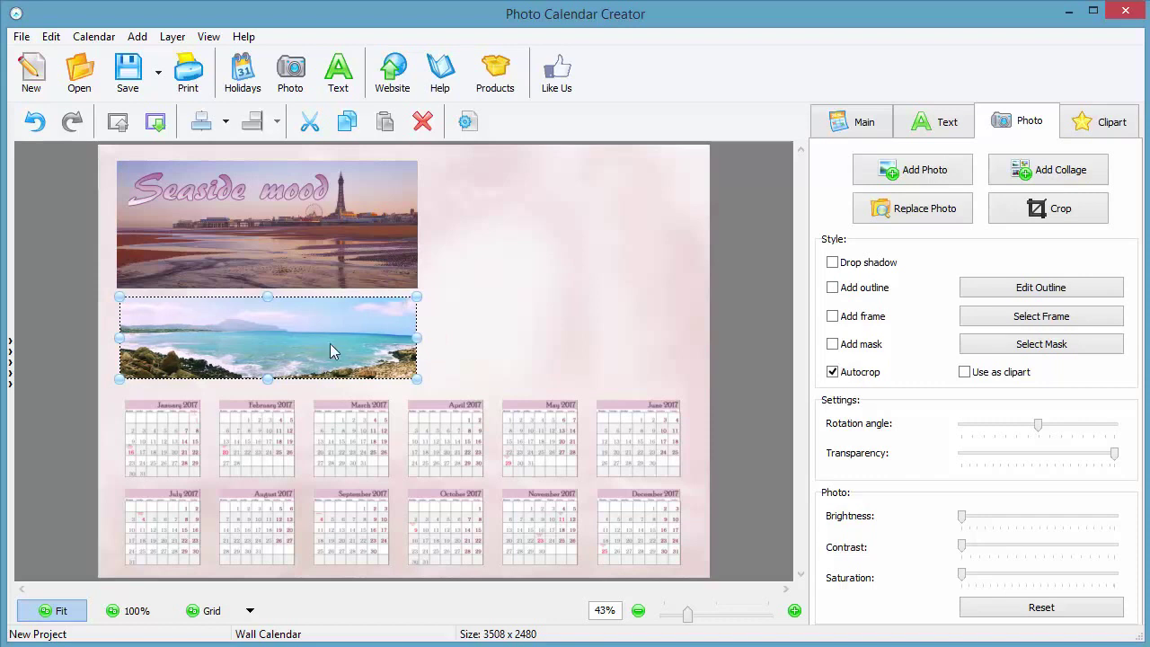
- Align the two stacked beach photos along their left edges
{"action": "left_click", "coordinate": [304, 242], "text": "shift"}
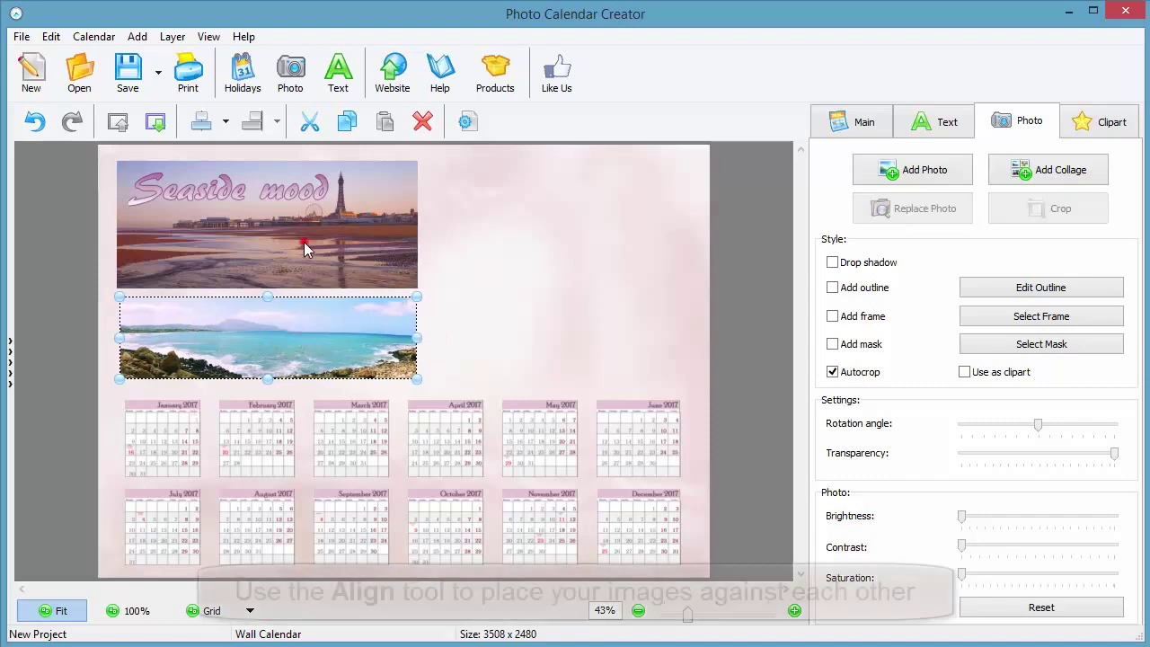
{"action": "left_click", "coordinate": [225, 128]}
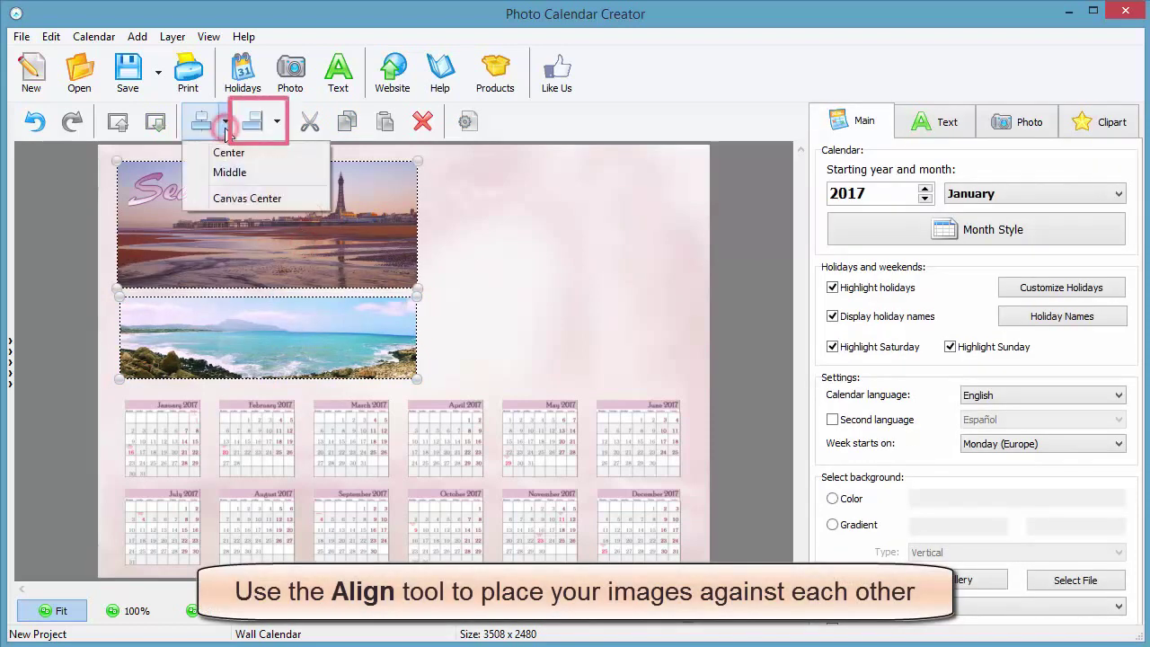
{"action": "left_click", "coordinate": [276, 122]}
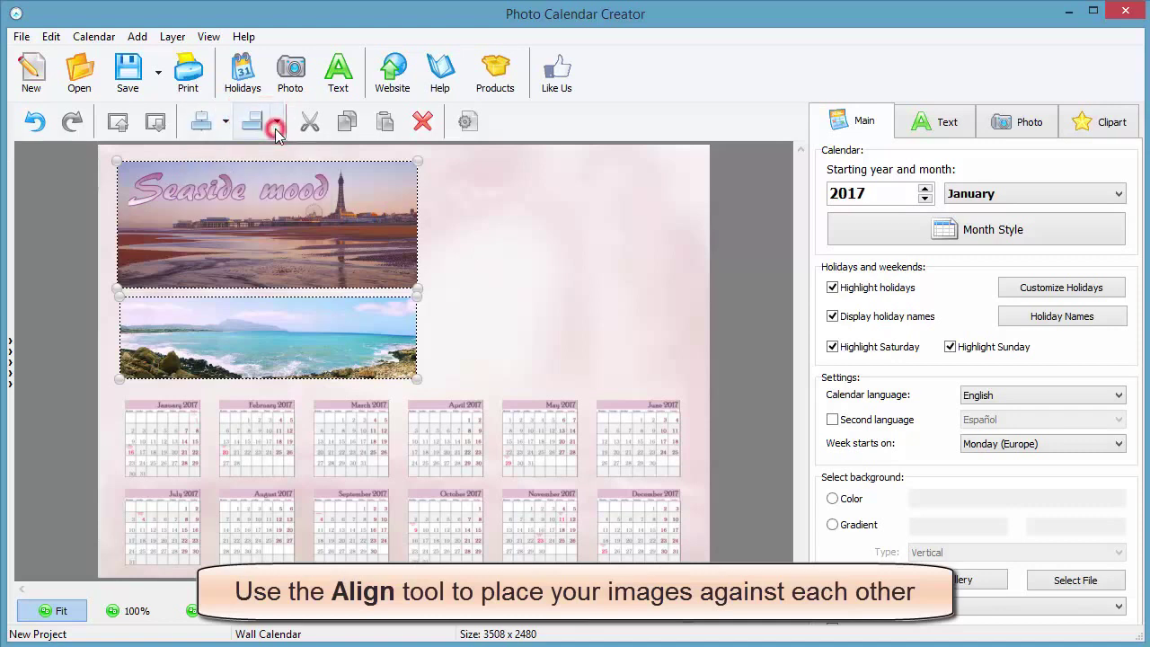
{"action": "mouse_move", "coordinate": [276, 155]}
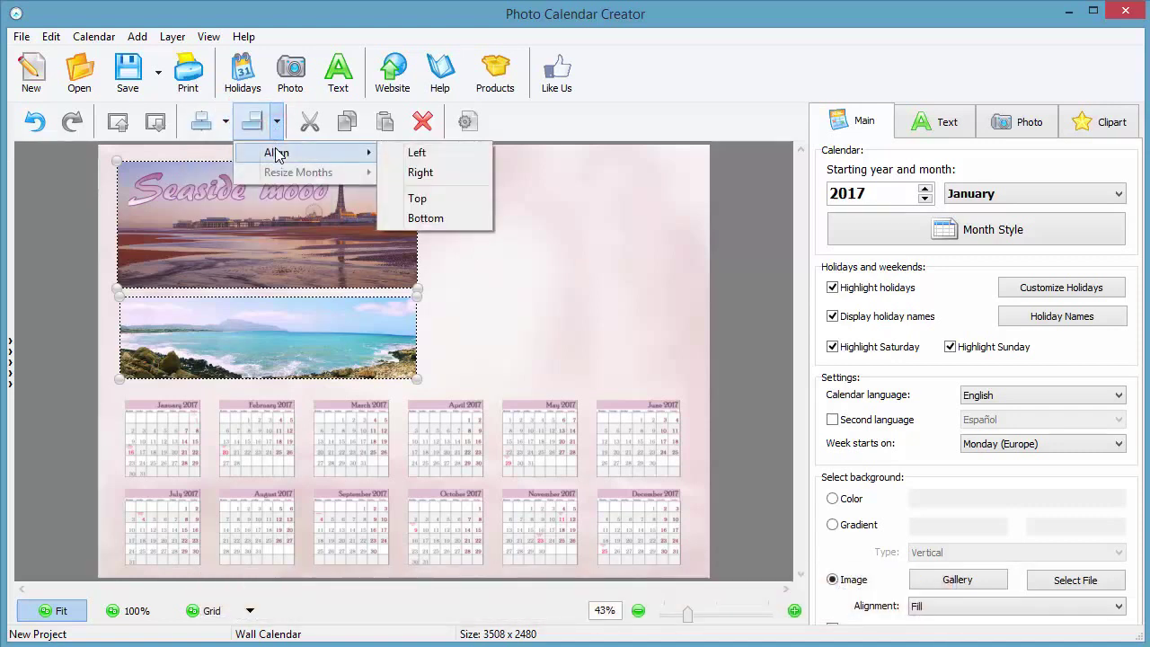
{"action": "left_click", "coordinate": [419, 154]}
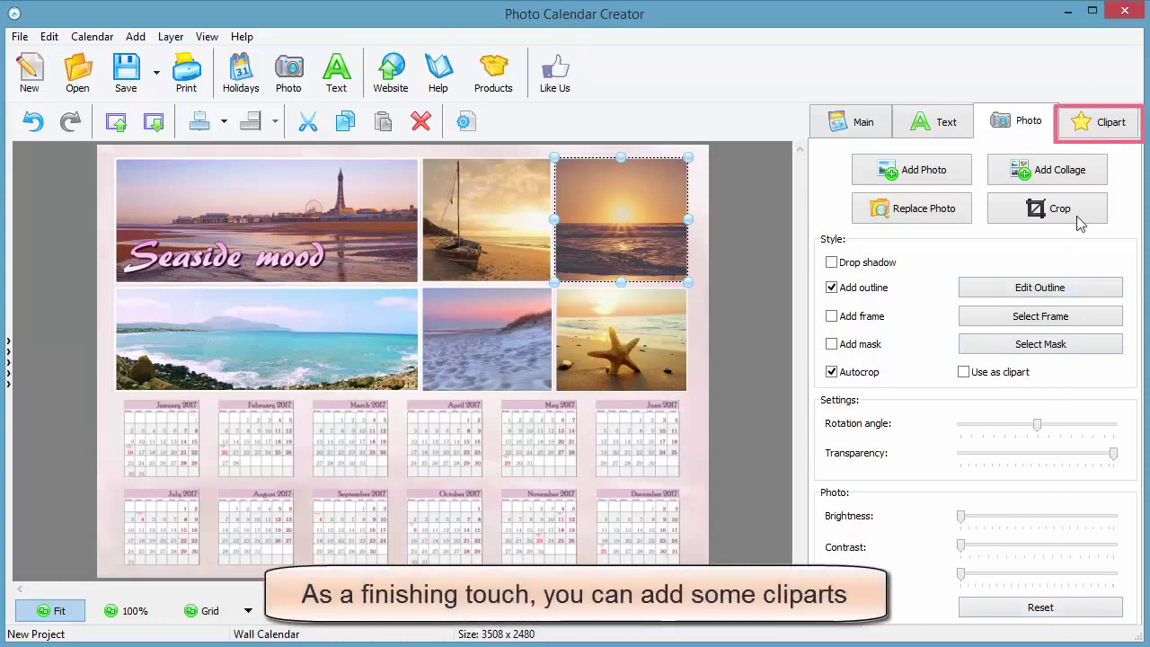
- Show the clipart collection, then bring up the seaside wall calendar's print preview
{"action": "left_click", "coordinate": [1111, 122]}
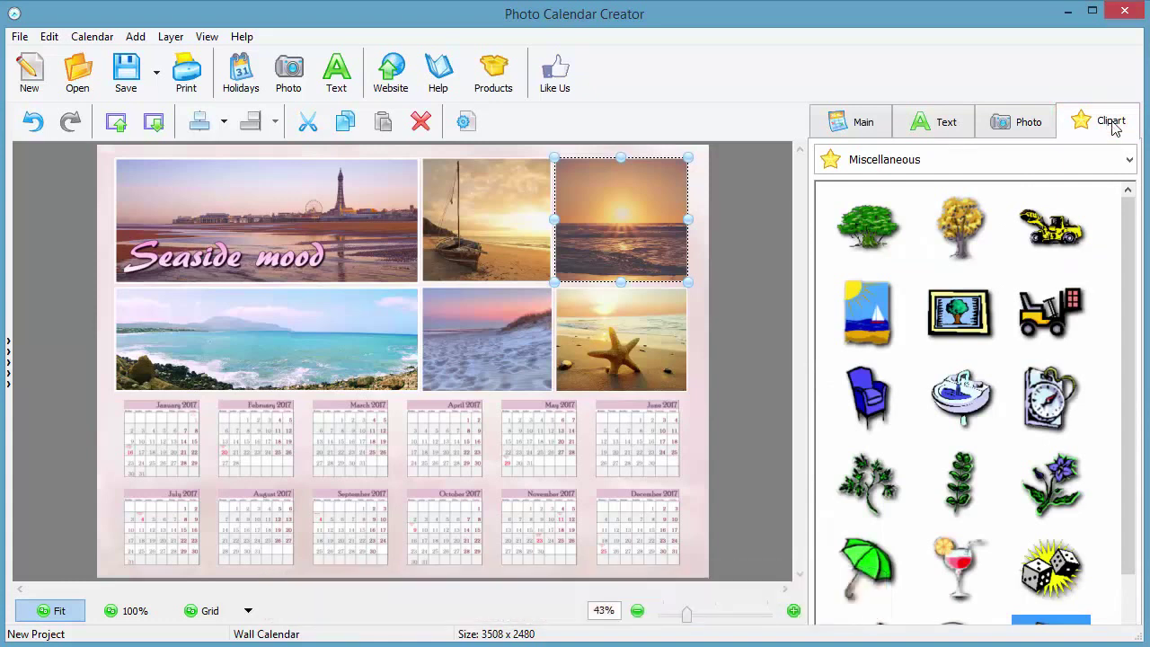
{"action": "left_click", "coordinate": [199, 86]}
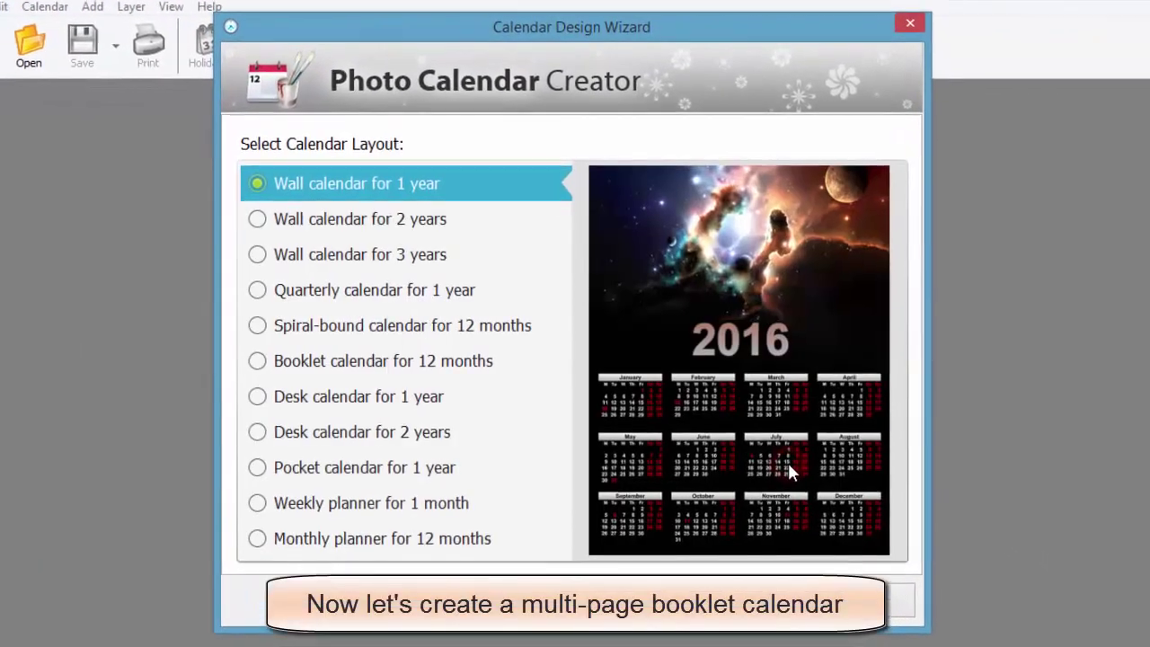
- Create a 12-month booklet calendar from the third template with the 2017 A5 page settings
{"action": "left_click", "coordinate": [243, 362]}
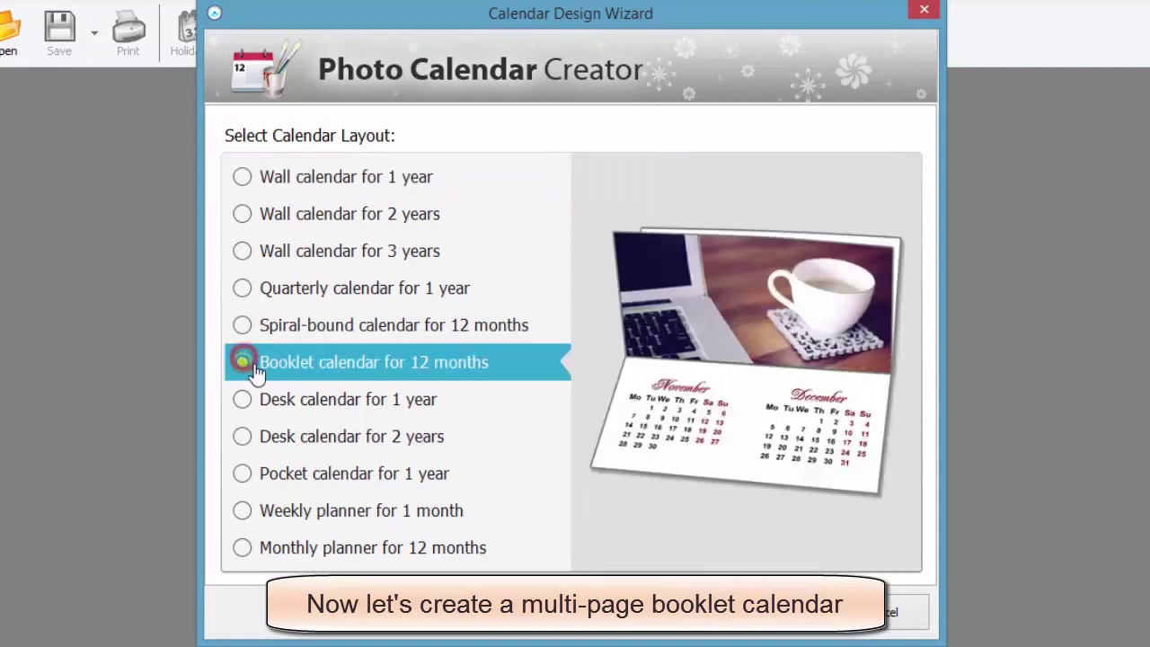
{"action": "left_click", "coordinate": [716, 612]}
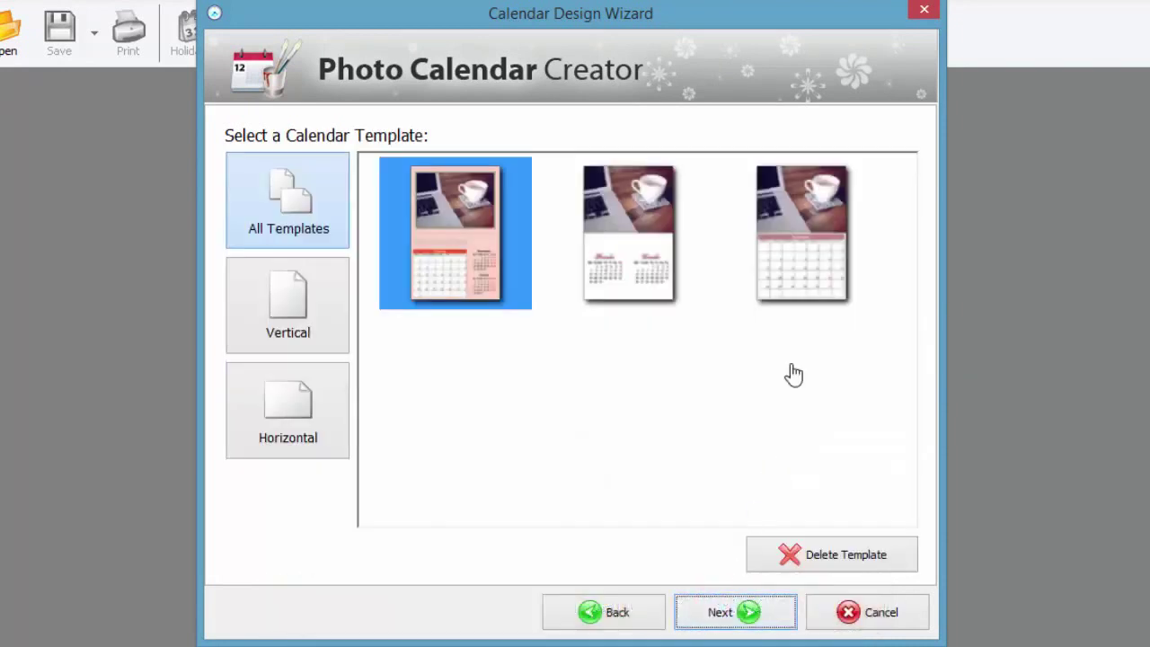
{"action": "left_click", "coordinate": [806, 259]}
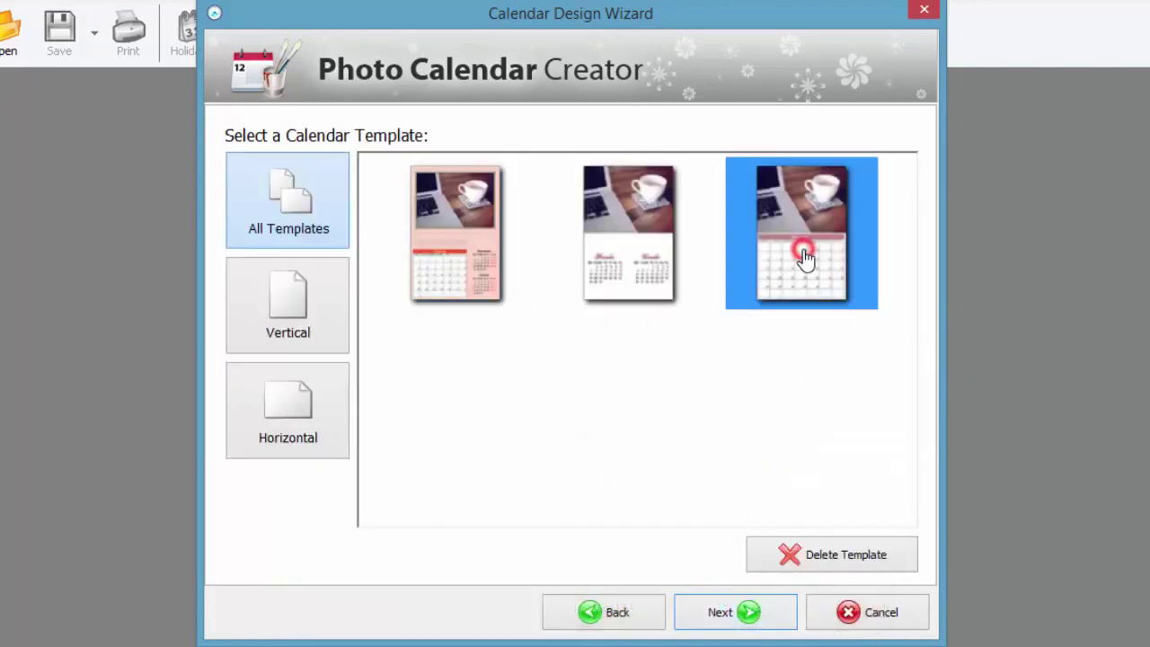
{"action": "left_click", "coordinate": [721, 614]}
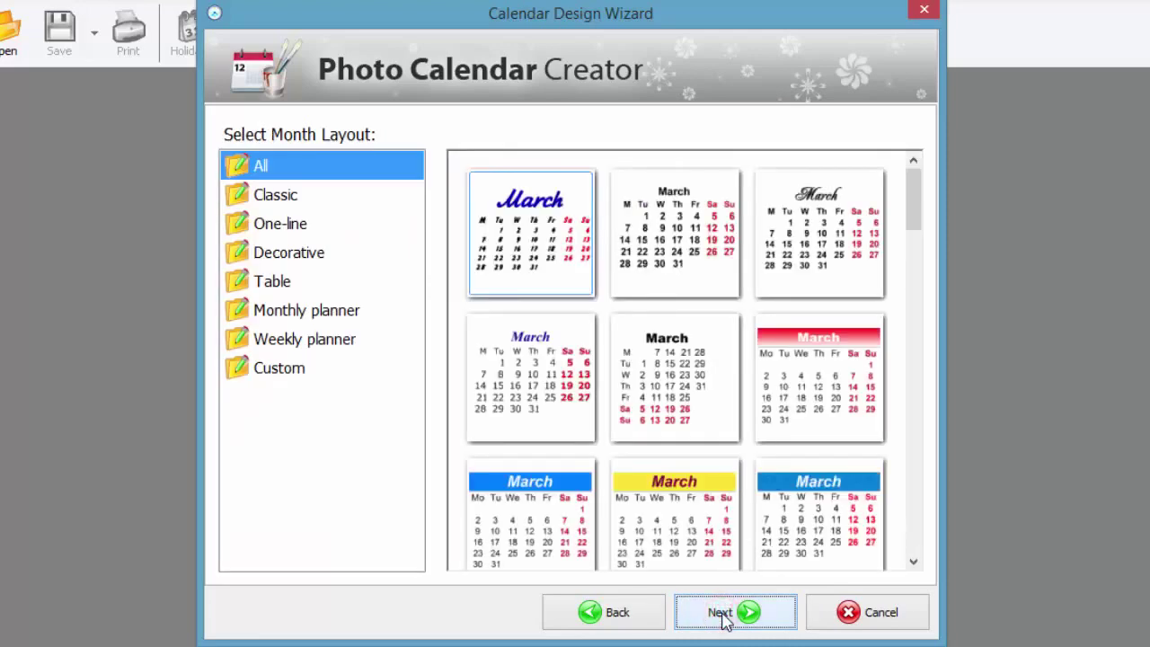
{"action": "left_click", "coordinate": [722, 615]}
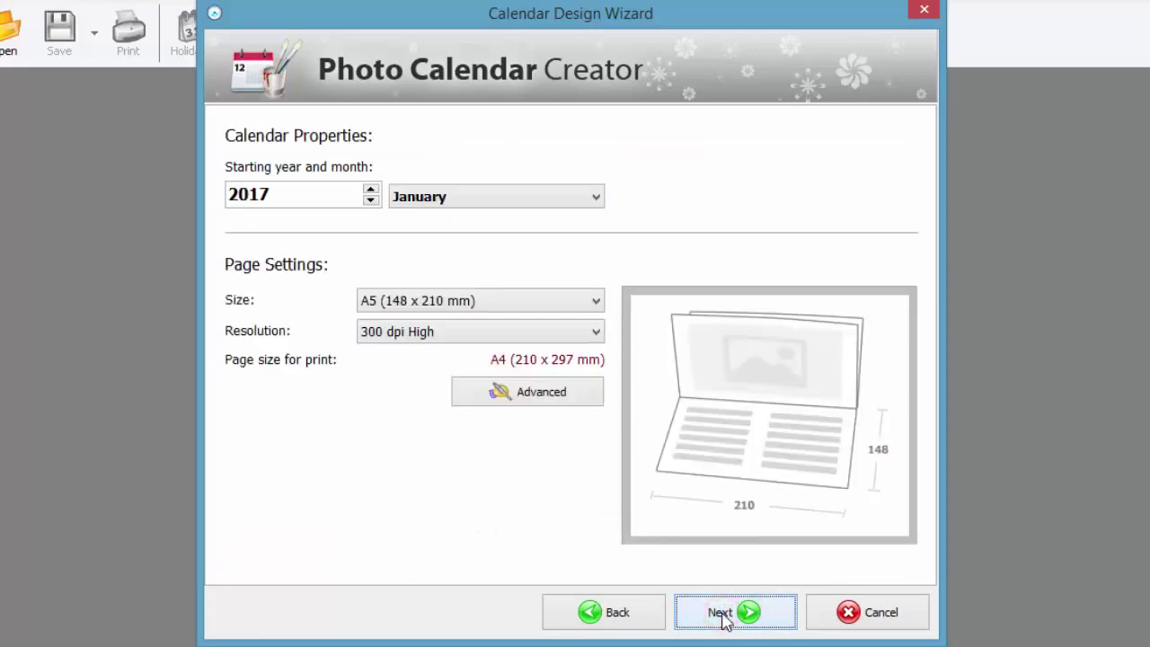
{"action": "left_click", "coordinate": [722, 615]}
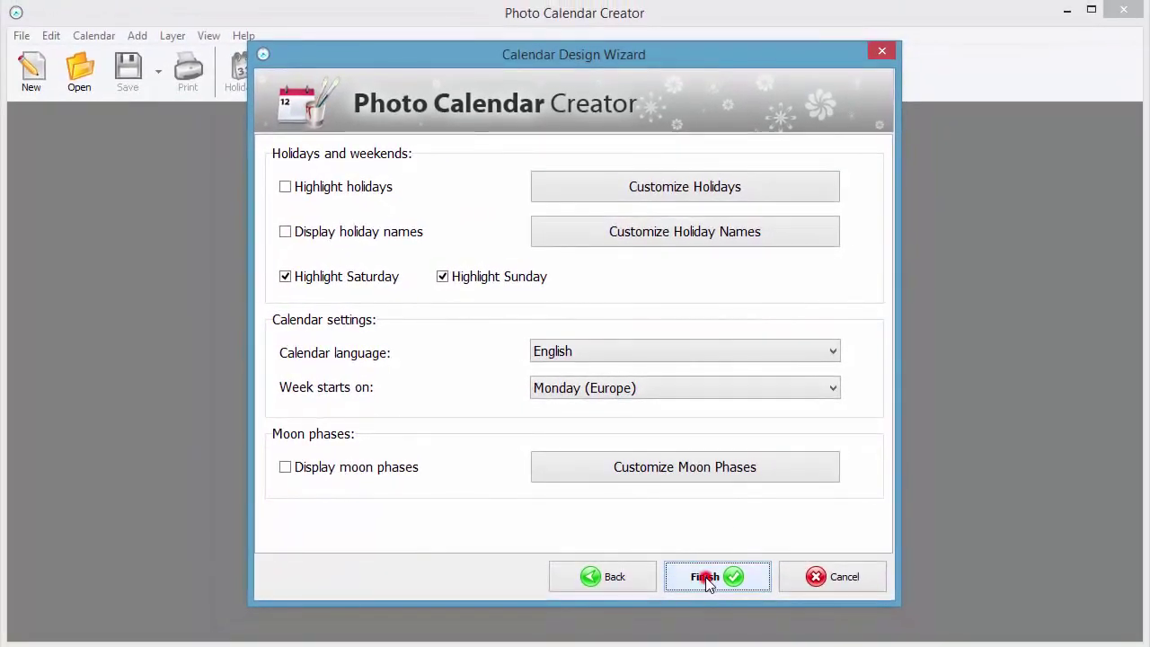
{"action": "left_click", "coordinate": [705, 579]}
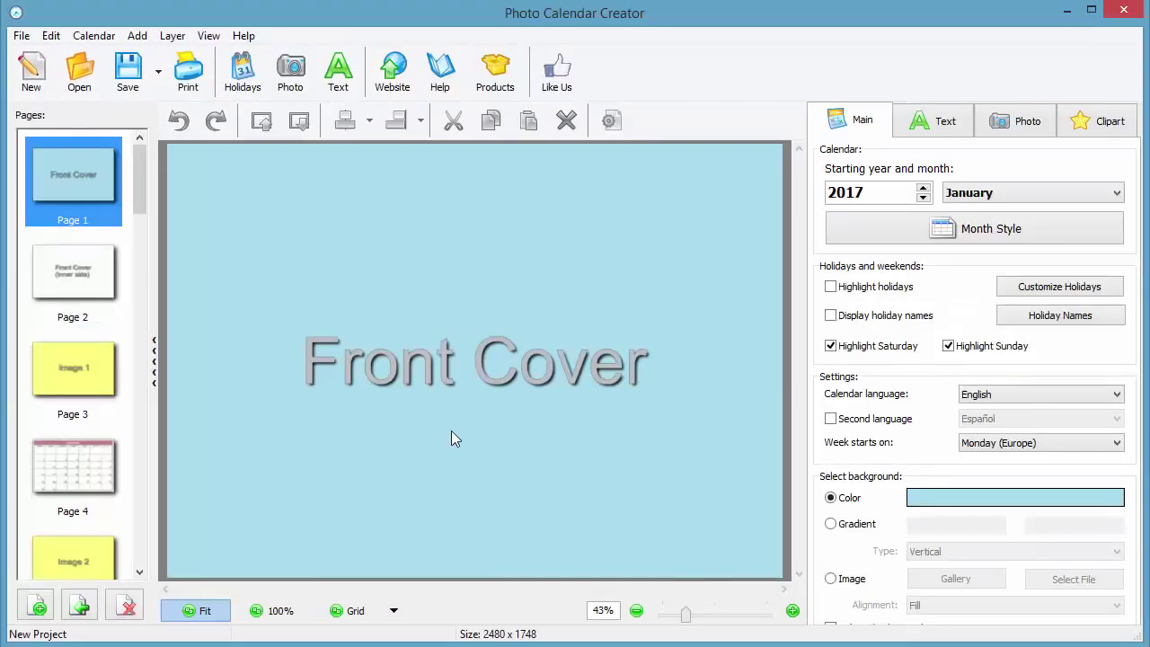
- Retype the cover title as '2017 Calendar' in the AR BERKLEY font
{"action": "left_click", "coordinate": [353, 373]}
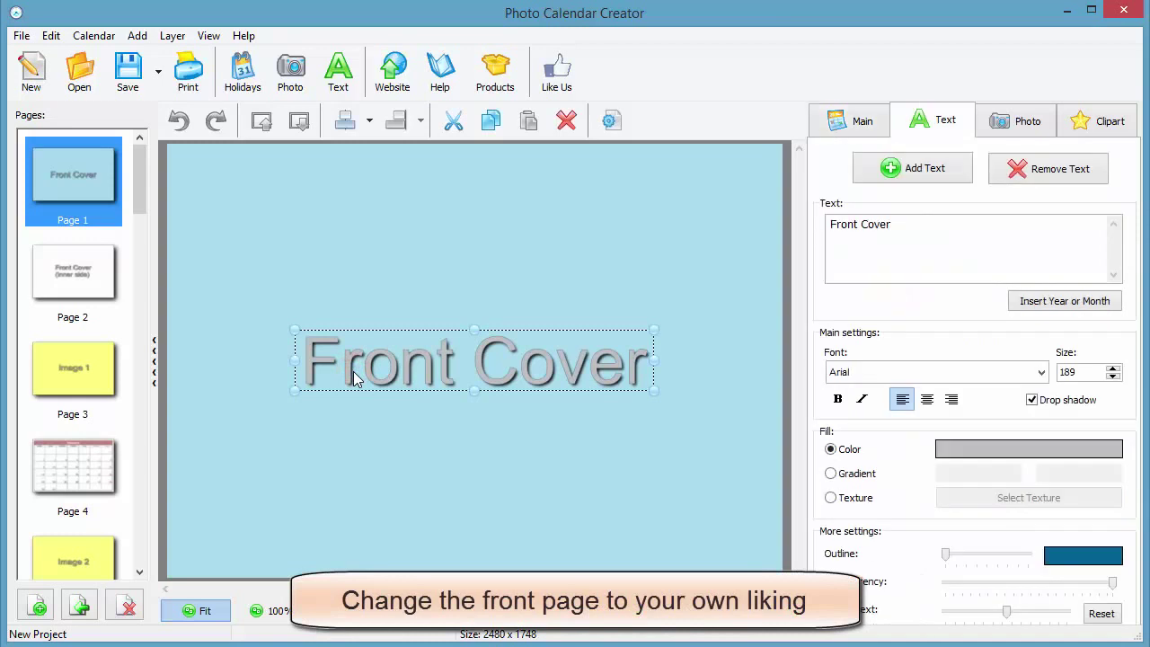
{"action": "left_click_drag", "start_coordinate": [899, 226], "coordinate": [826, 227]}
{"action": "type", "text": "2017 Ca"}
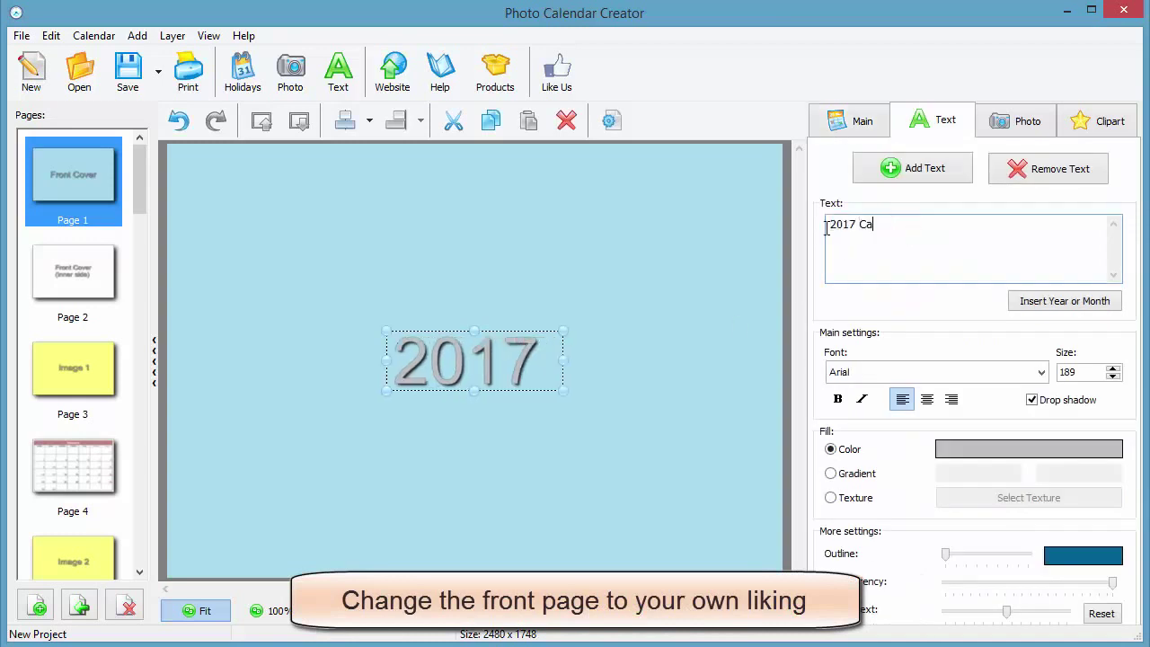
{"action": "type", "text": "lendar"}
{"action": "left_click", "coordinate": [1041, 372]}
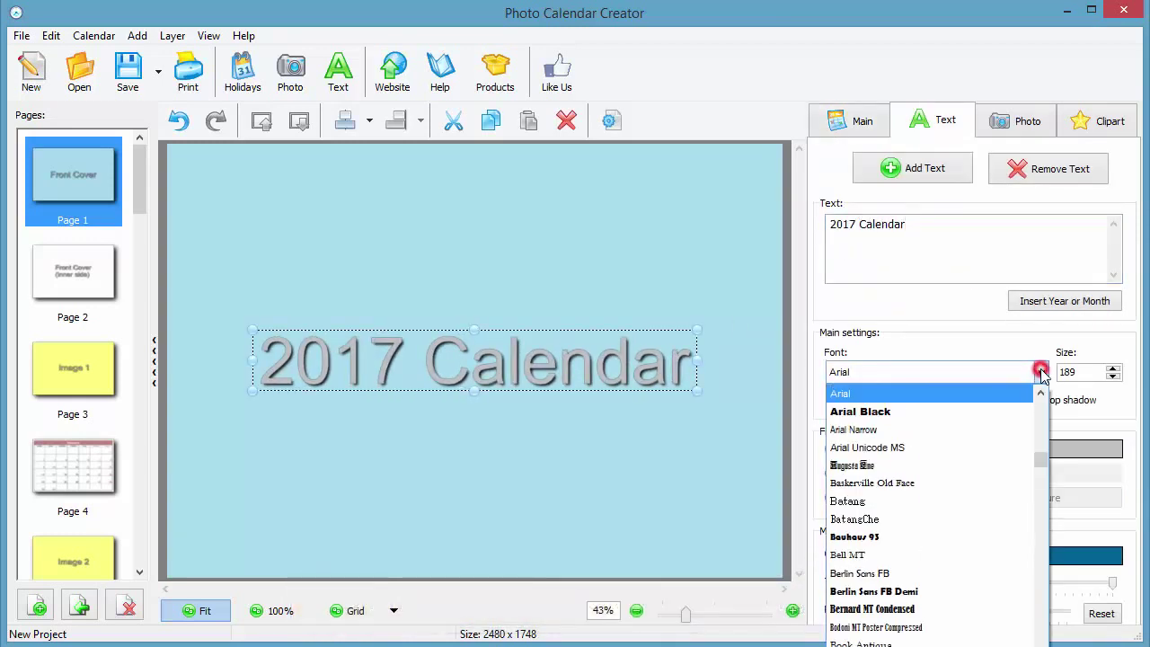
{"action": "scroll", "coordinate": [1038, 459], "scroll_direction": "up", "scroll_amount": 5}
{"action": "left_click", "coordinate": [943, 433]}
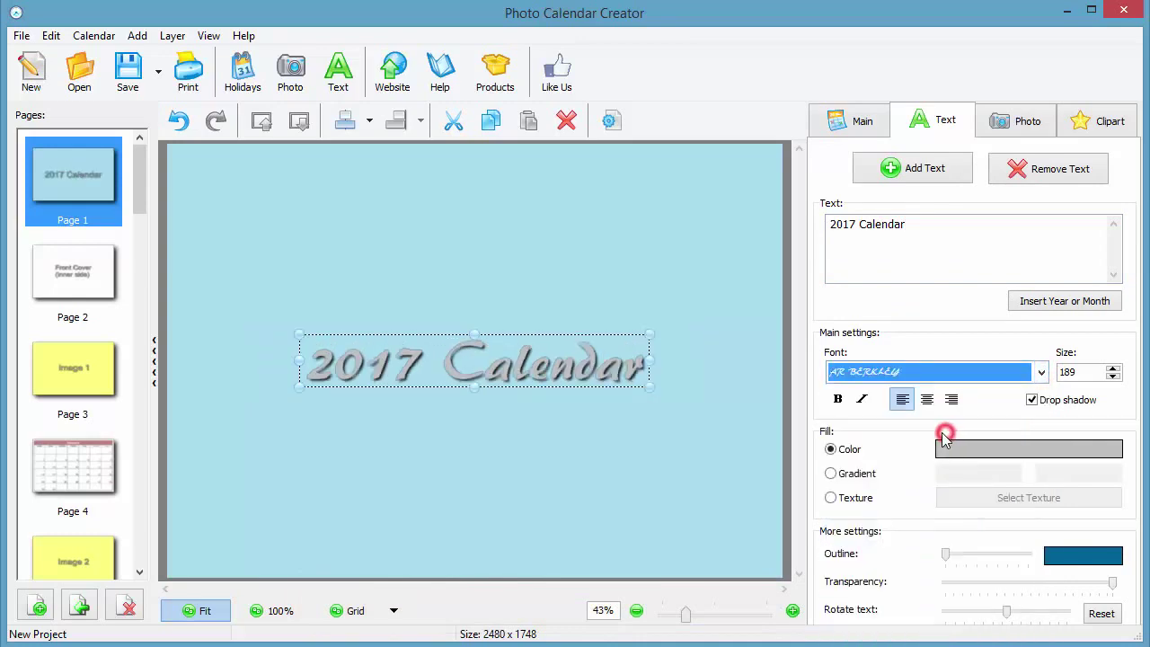
- Fill the title with a gradient from dark green to pale yellow
{"action": "left_click", "coordinate": [832, 474]}
{"action": "left_click", "coordinate": [958, 476]}
{"action": "left_click", "coordinate": [427, 265]}
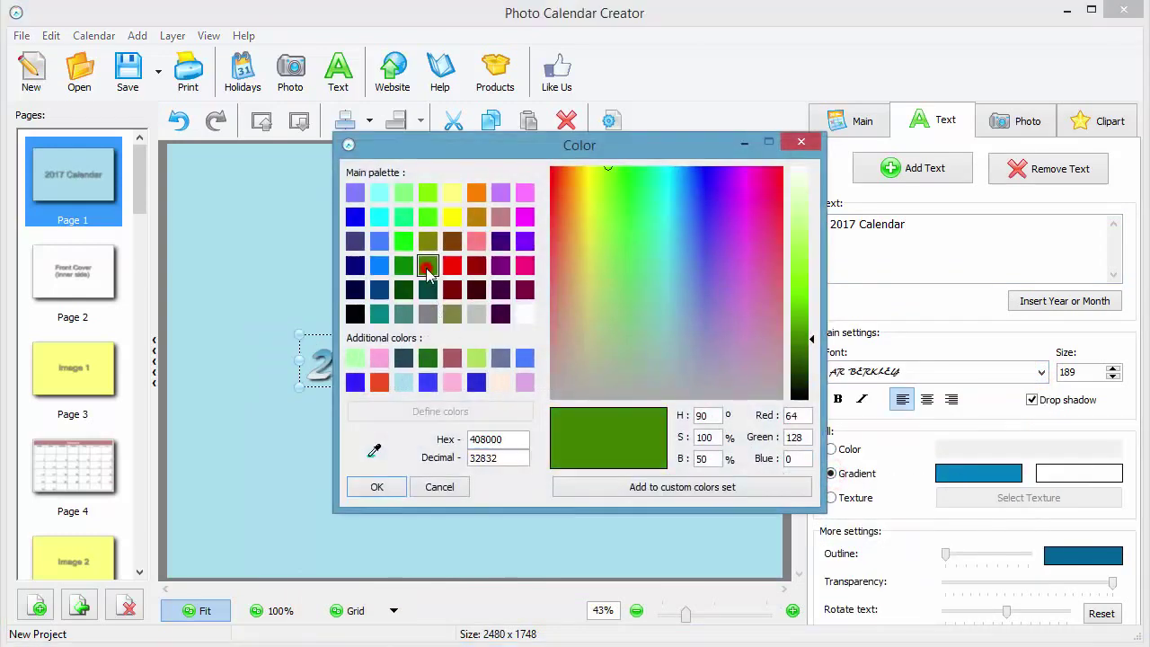
{"action": "left_click", "coordinate": [381, 488]}
{"action": "left_click", "coordinate": [1079, 474]}
{"action": "left_click", "coordinate": [452, 217]}
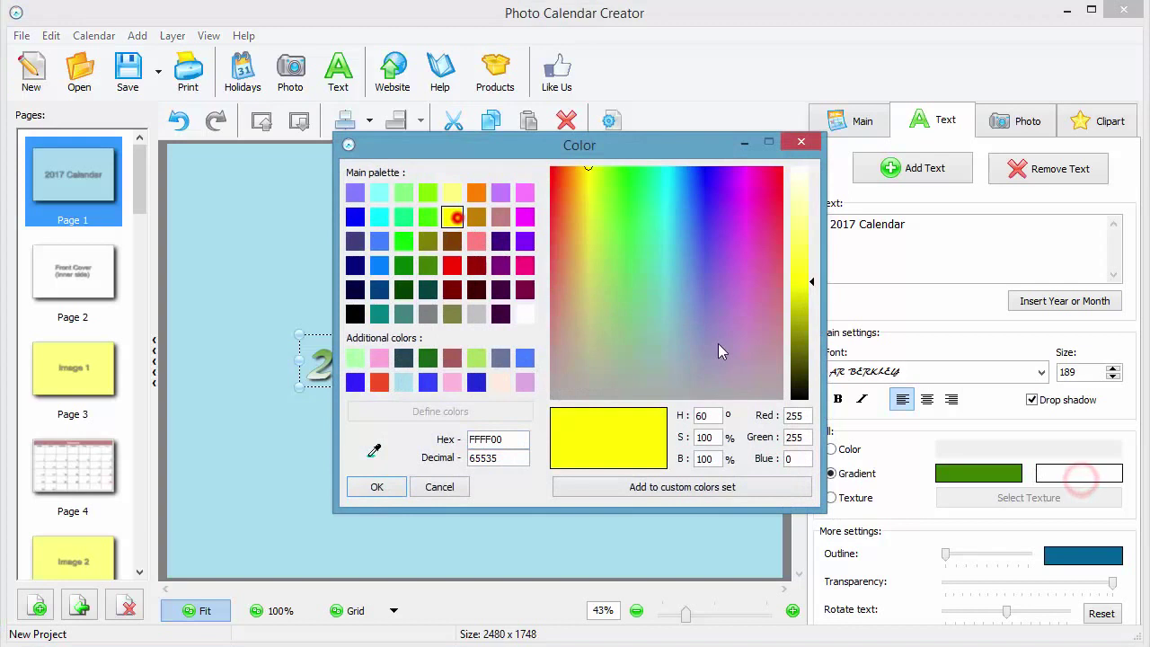
{"action": "left_click", "coordinate": [814, 277]}
{"action": "left_click", "coordinate": [363, 485]}
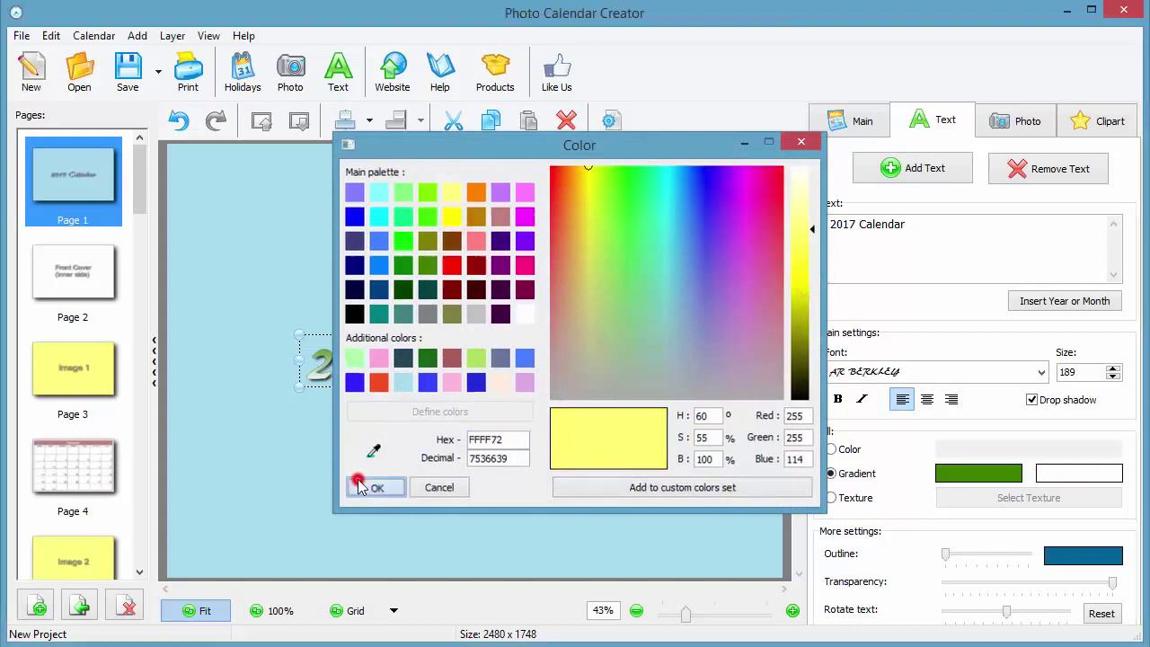
- Enlarge the '2017 Calendar' title and centre it horizontally on the page
{"action": "left_click_drag", "start_coordinate": [649, 334], "coordinate": [783, 289]}
{"action": "left_click", "coordinate": [369, 120]}
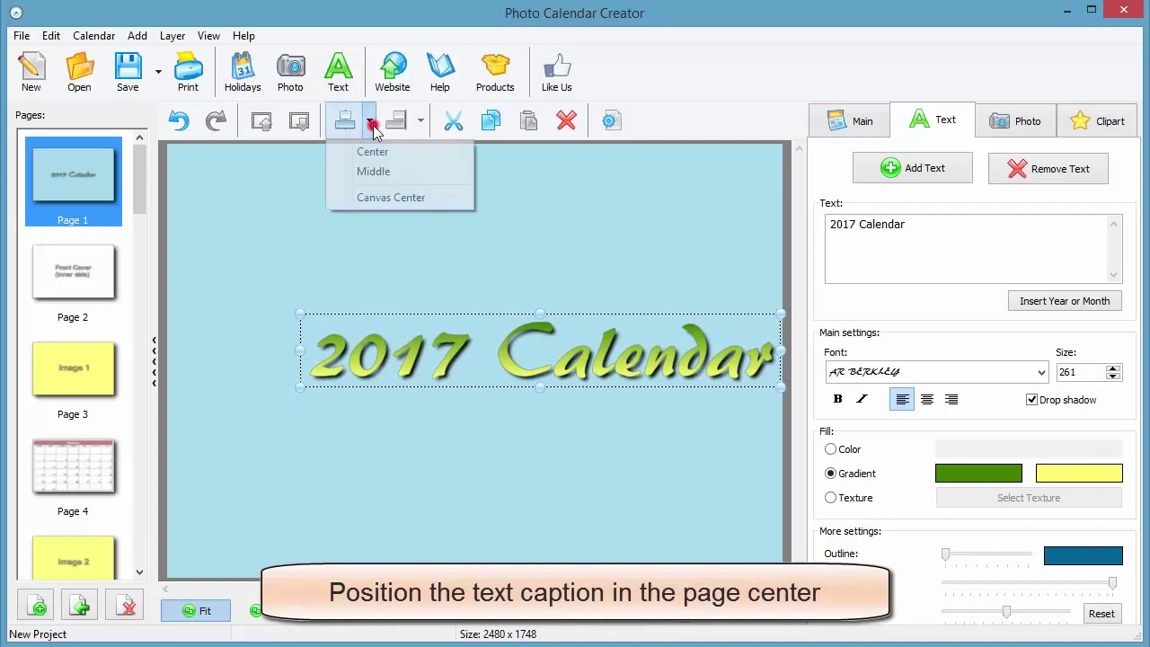
{"action": "left_click", "coordinate": [371, 153]}
- Set the light-green framed gallery picture as the cover background
{"action": "left_click", "coordinate": [451, 213]}
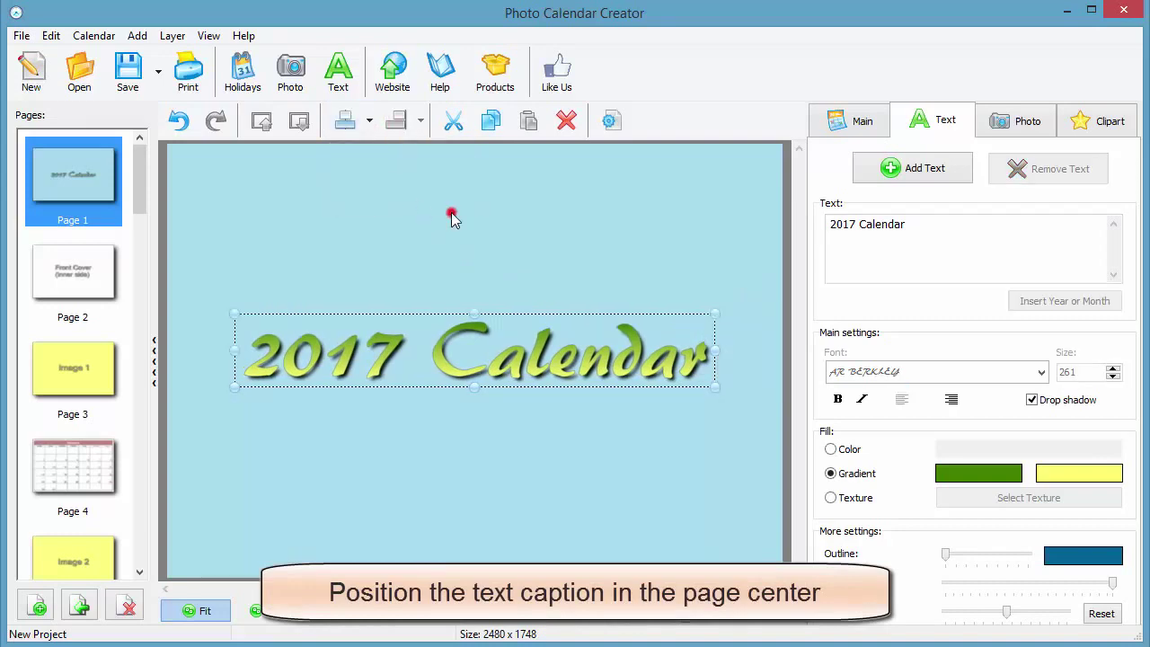
{"action": "left_click", "coordinate": [841, 581]}
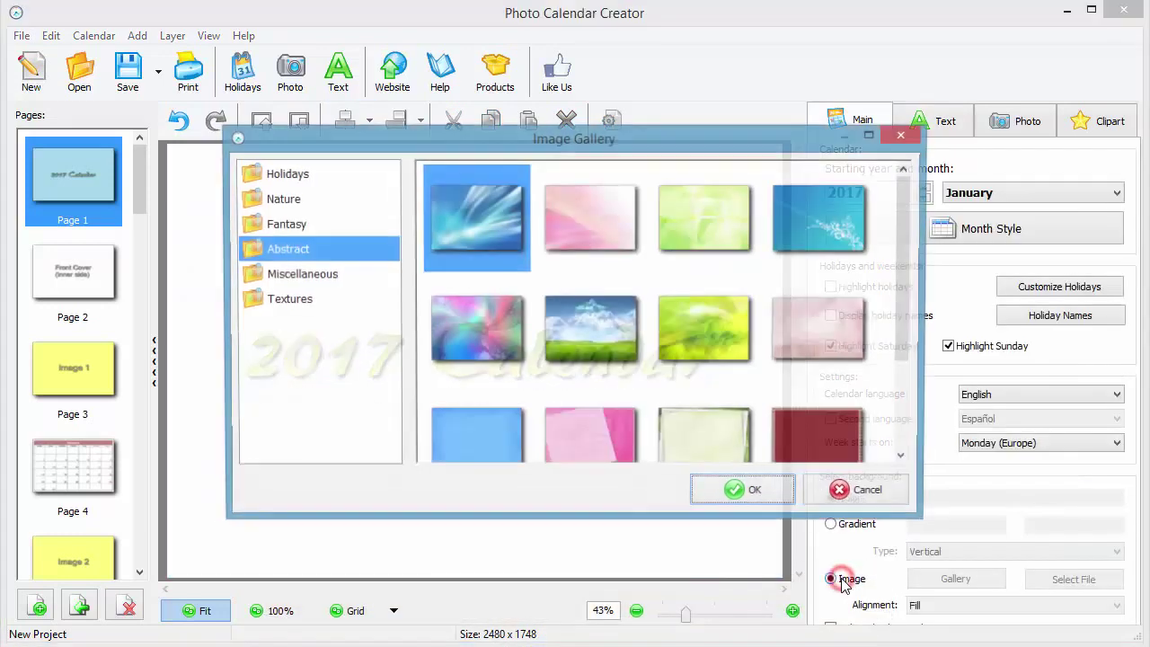
{"action": "left_click_drag", "start_coordinate": [902, 216], "coordinate": [902, 287]}
{"action": "left_click", "coordinate": [709, 324]}
{"action": "left_click", "coordinate": [739, 495]}
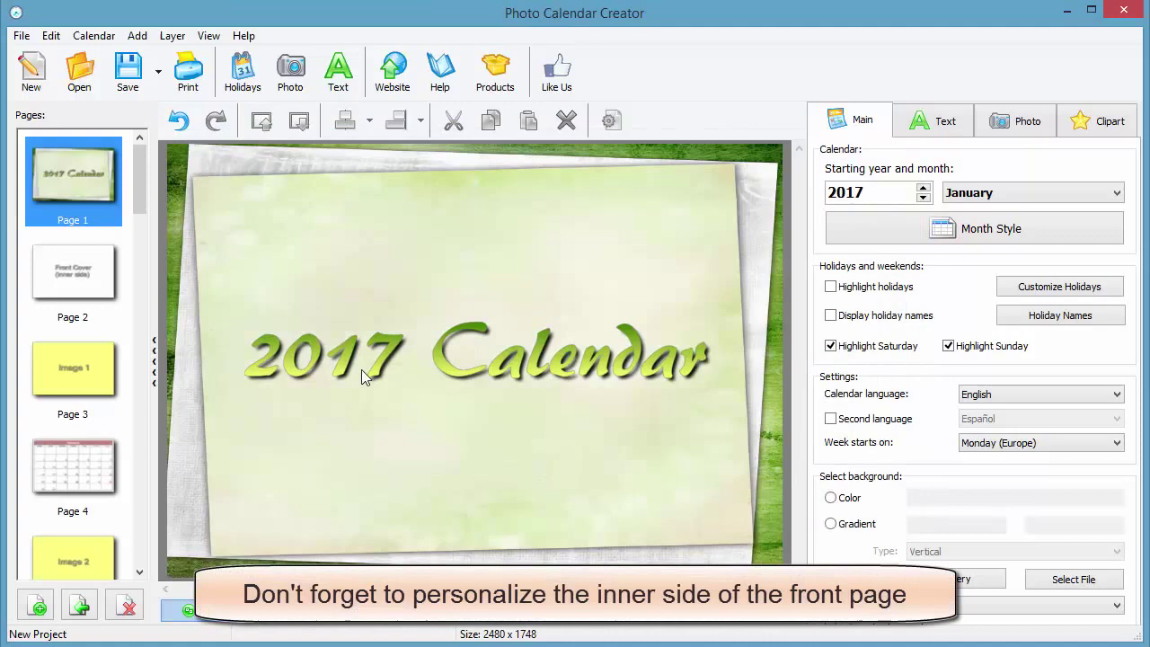
- Delete the placeholder text on page 2, the inner cover
{"action": "left_click", "coordinate": [73, 279]}
{"action": "left_click", "coordinate": [475, 328]}
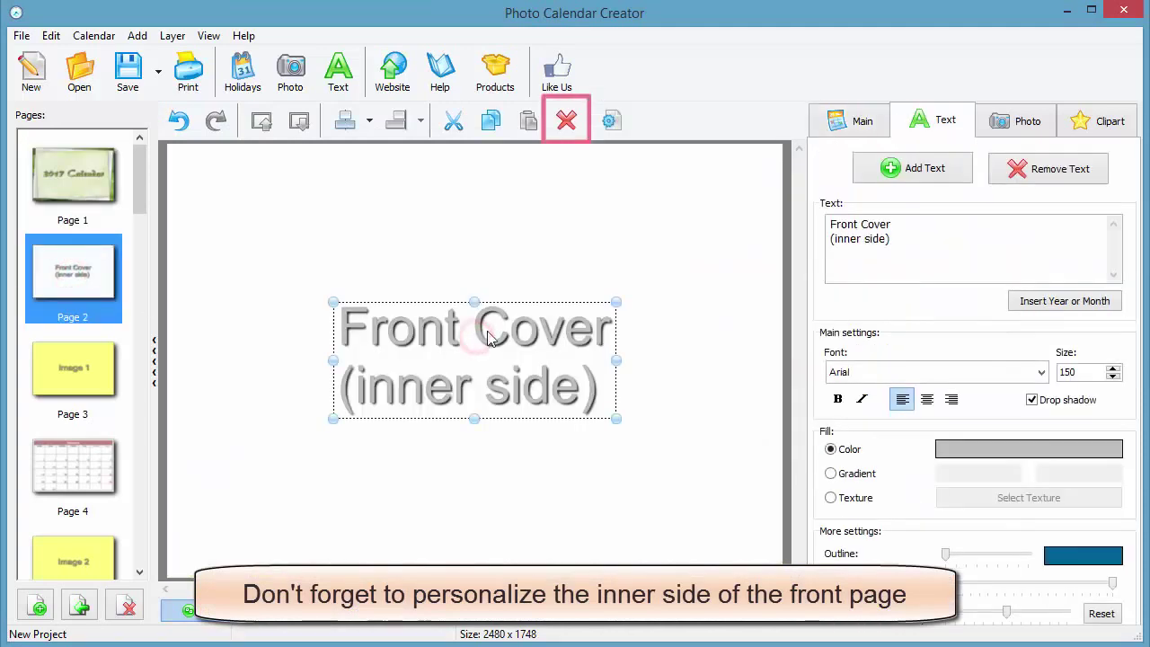
{"action": "left_click", "coordinate": [568, 122]}
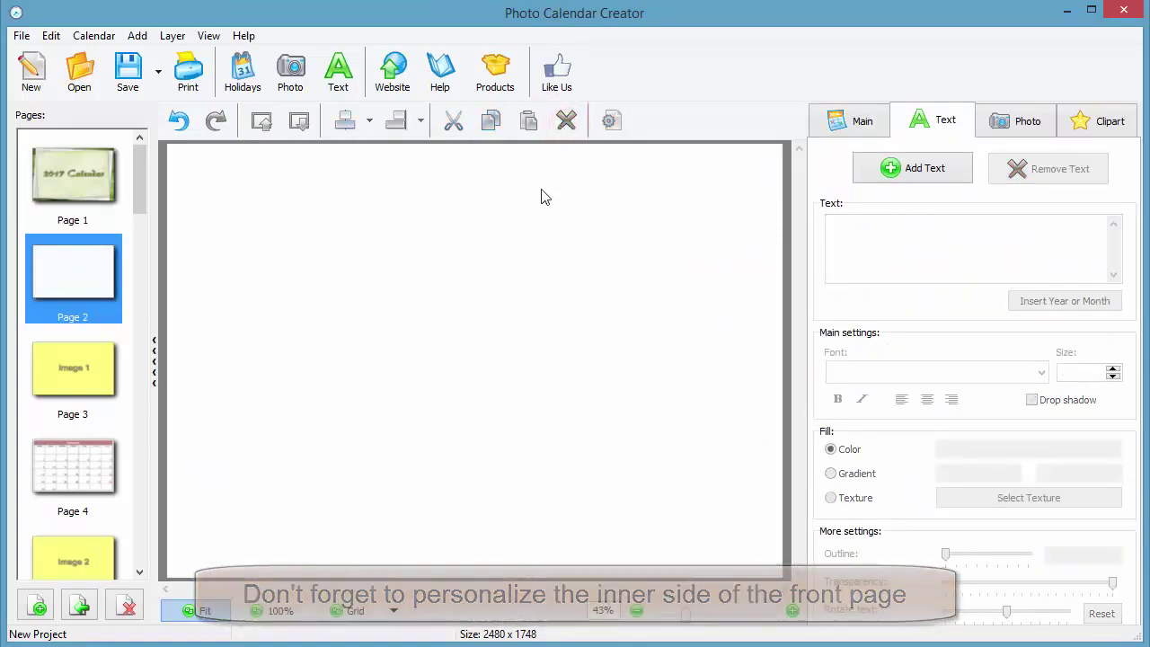
- Give page 2 the green abstract gallery background, faded
{"action": "left_click", "coordinate": [743, 472]}
{"action": "left_click", "coordinate": [832, 578]}
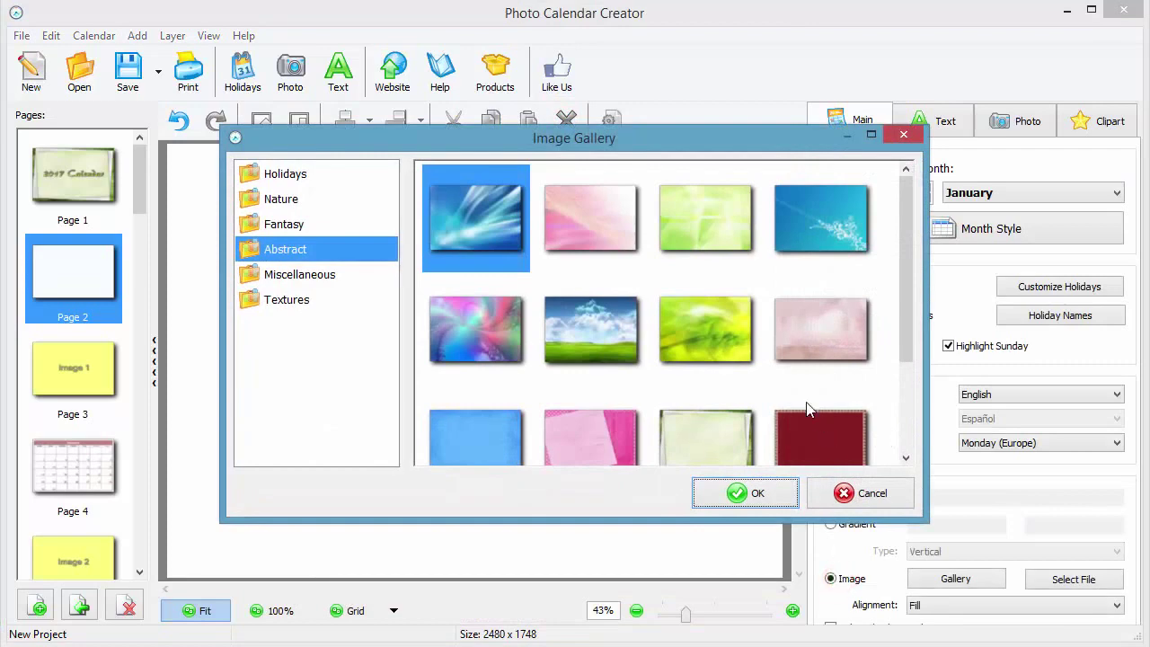
{"action": "left_click", "coordinate": [738, 338]}
{"action": "left_click", "coordinate": [743, 493]}
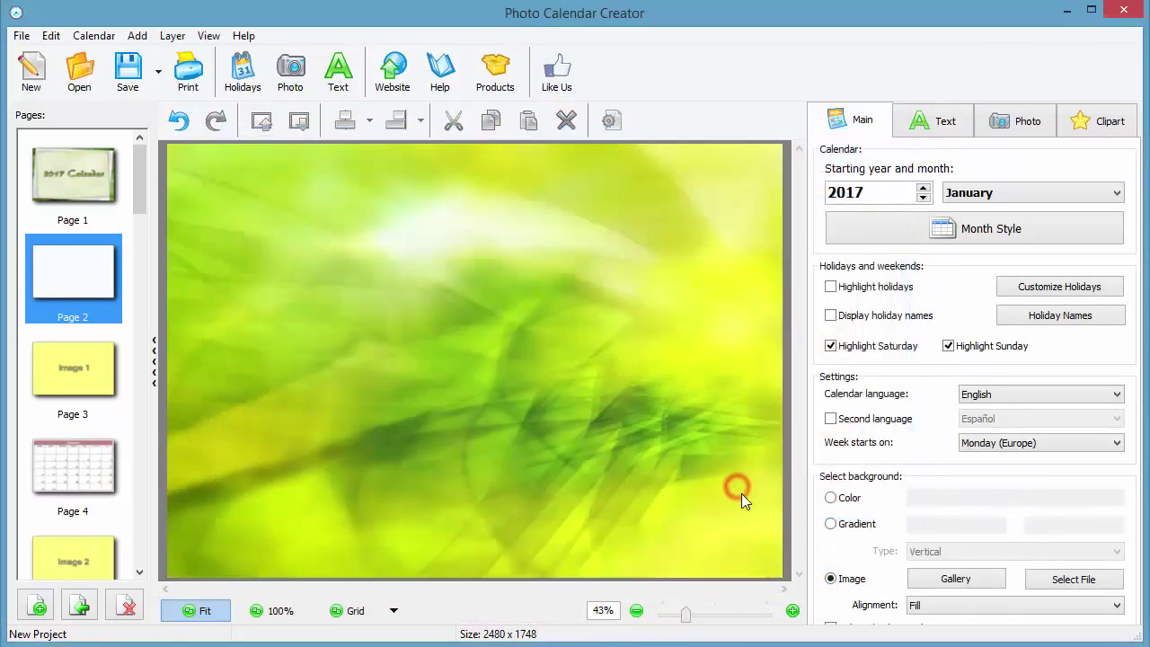
{"action": "left_click", "coordinate": [831, 627]}
- Delete the Image 1 placeholder text on page 3
{"action": "left_click", "coordinate": [41, 380]}
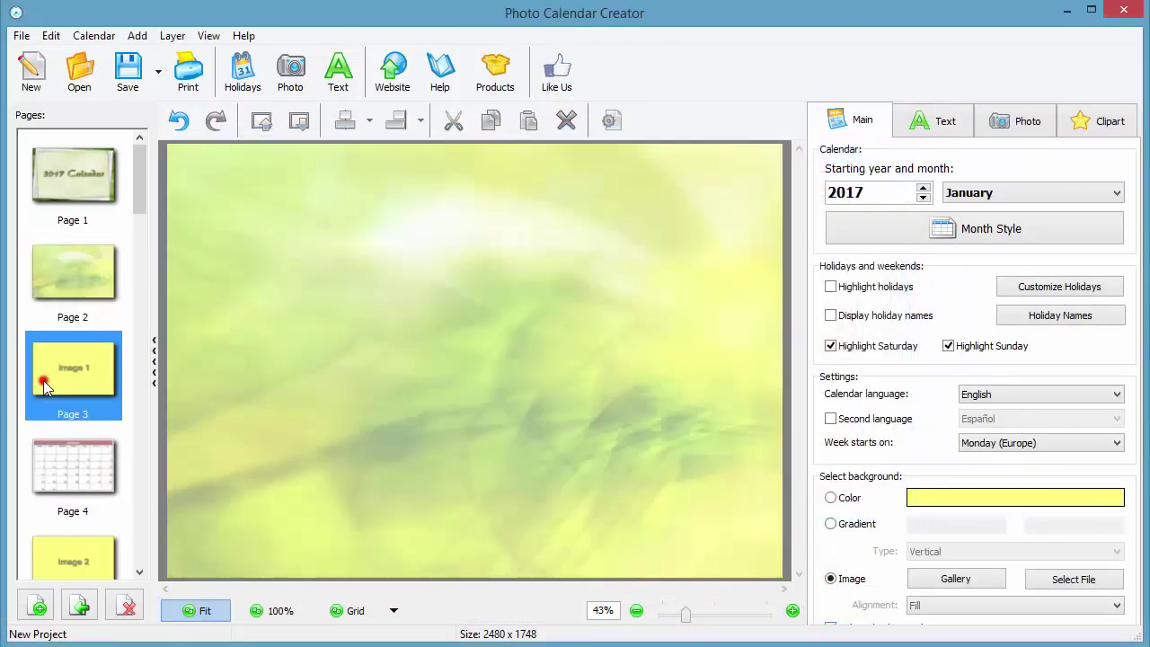
{"action": "left_click", "coordinate": [460, 352]}
{"action": "left_click", "coordinate": [566, 122]}
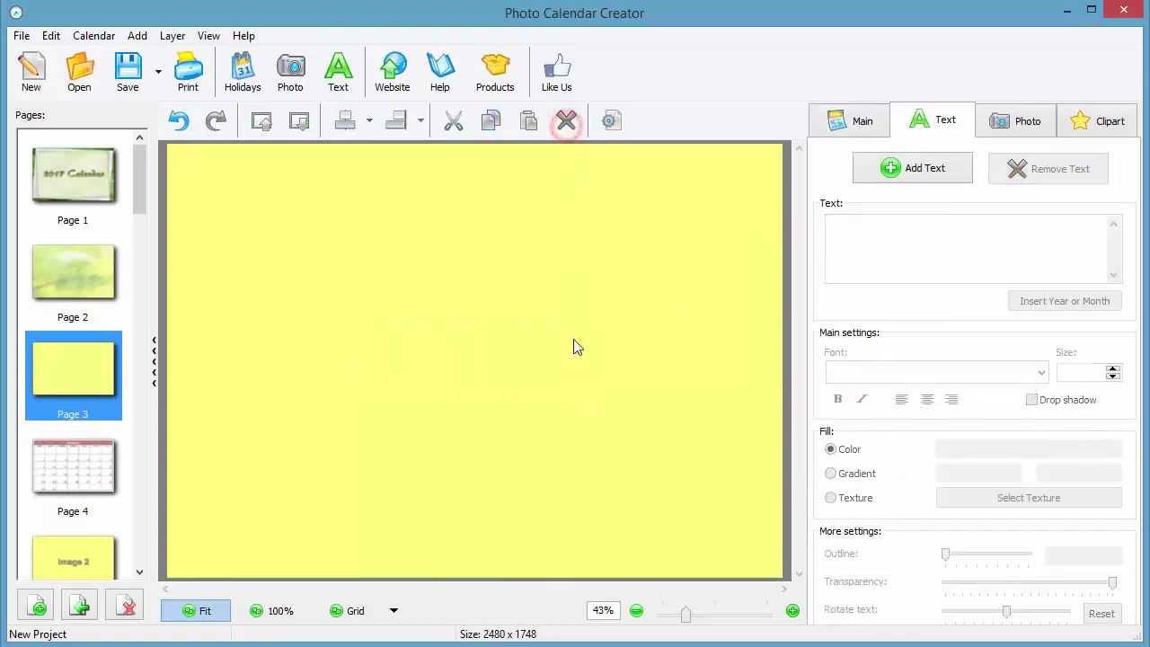
- Make Sun_Kissed_Family_Session02.jpg the page 3 background, then show the January page
{"action": "left_click", "coordinate": [573, 419]}
{"action": "left_click", "coordinate": [830, 579]}
{"action": "left_click", "coordinate": [1051, 586]}
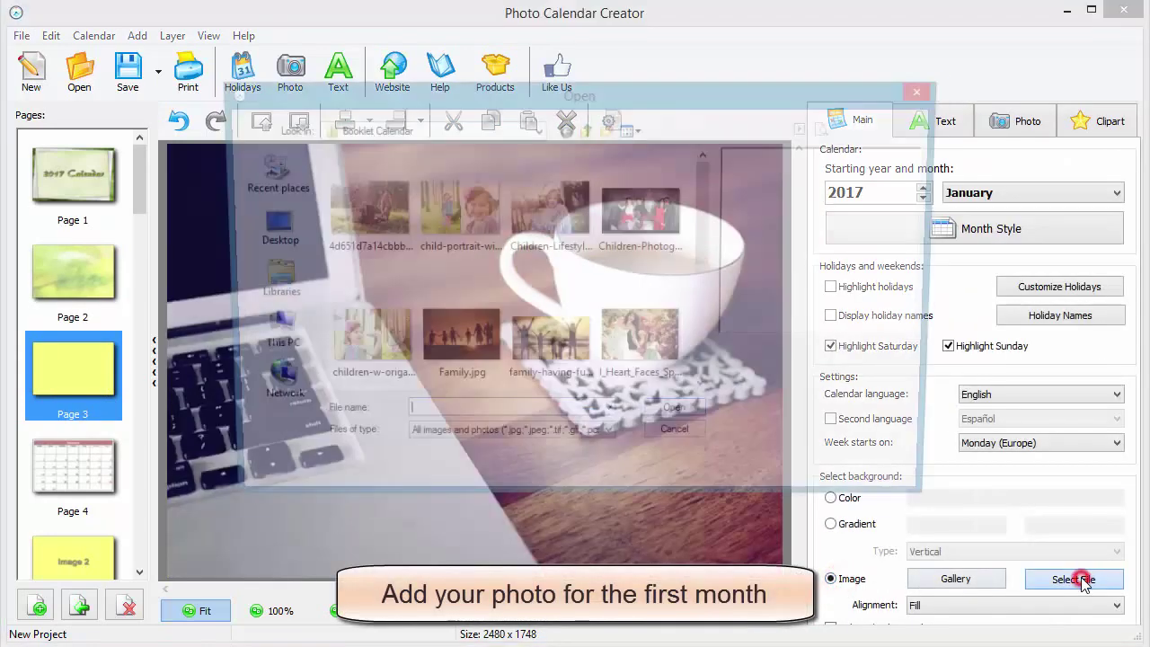
{"action": "left_click_drag", "start_coordinate": [701, 185], "coordinate": [707, 306]}
{"action": "left_click", "coordinate": [643, 325]}
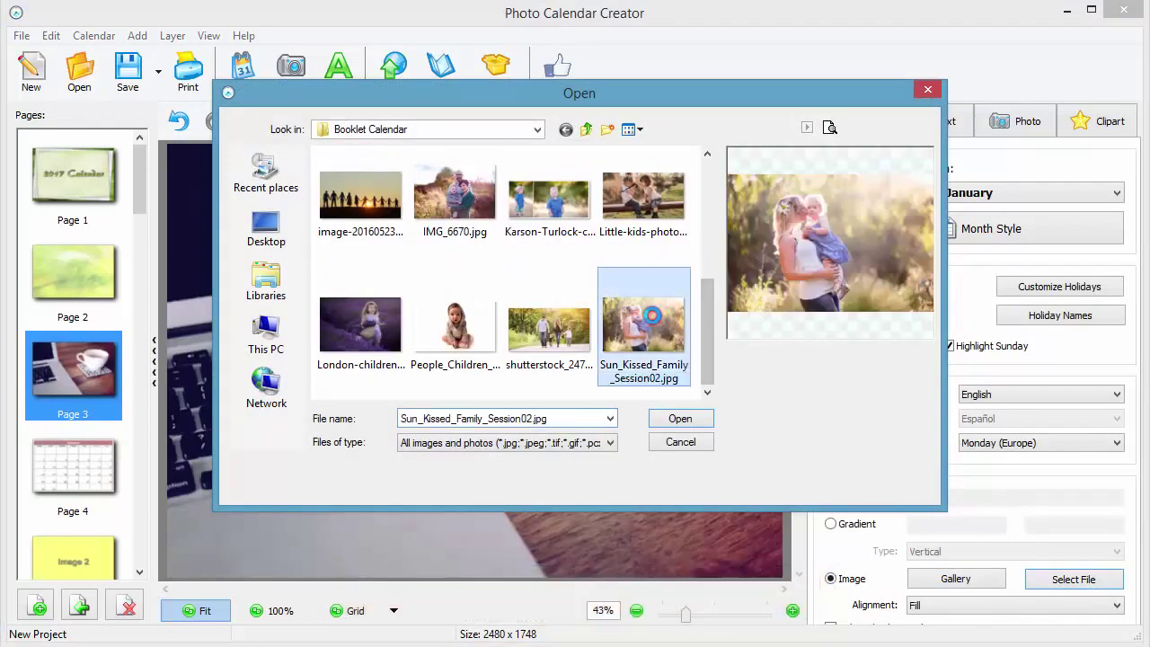
{"action": "left_click", "coordinate": [687, 419]}
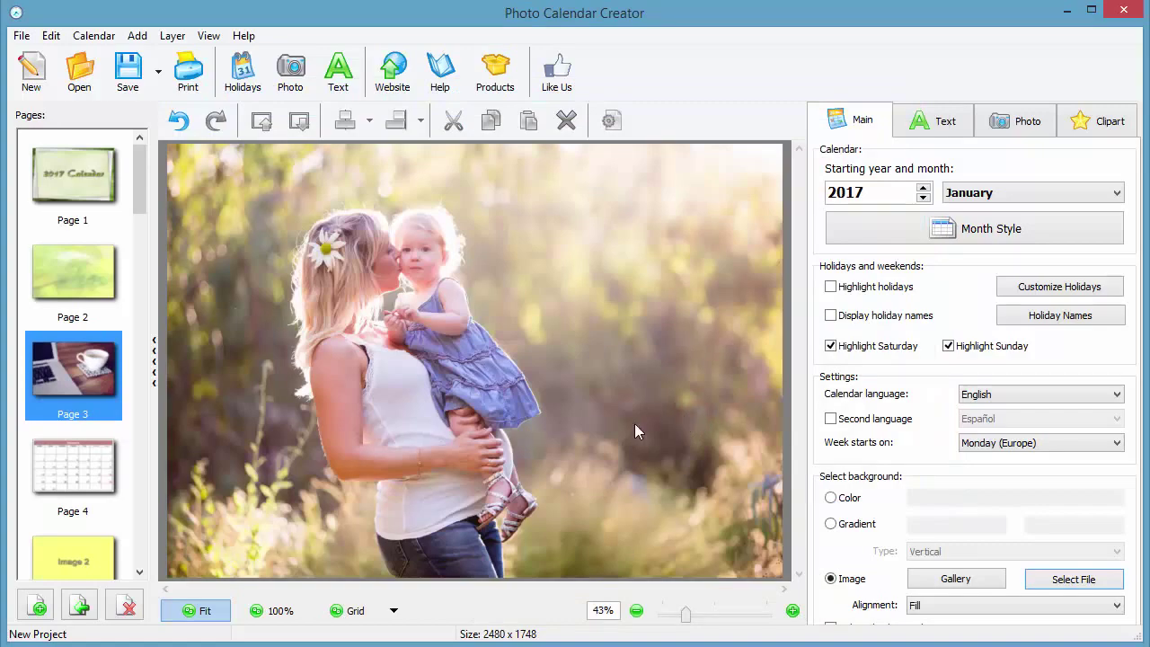
{"action": "left_click", "coordinate": [83, 469]}
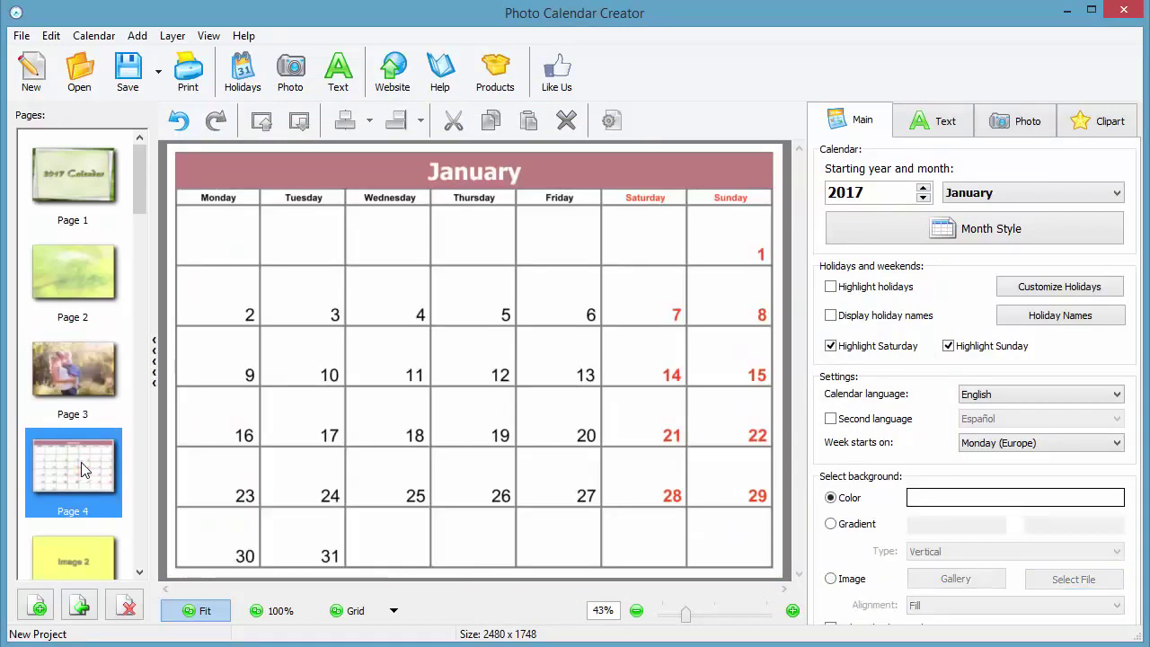
- Load the seated-baby photo into the January 9 cell
{"action": "left_click", "coordinate": [226, 356]}
{"action": "double_click", "coordinate": [226, 359]}
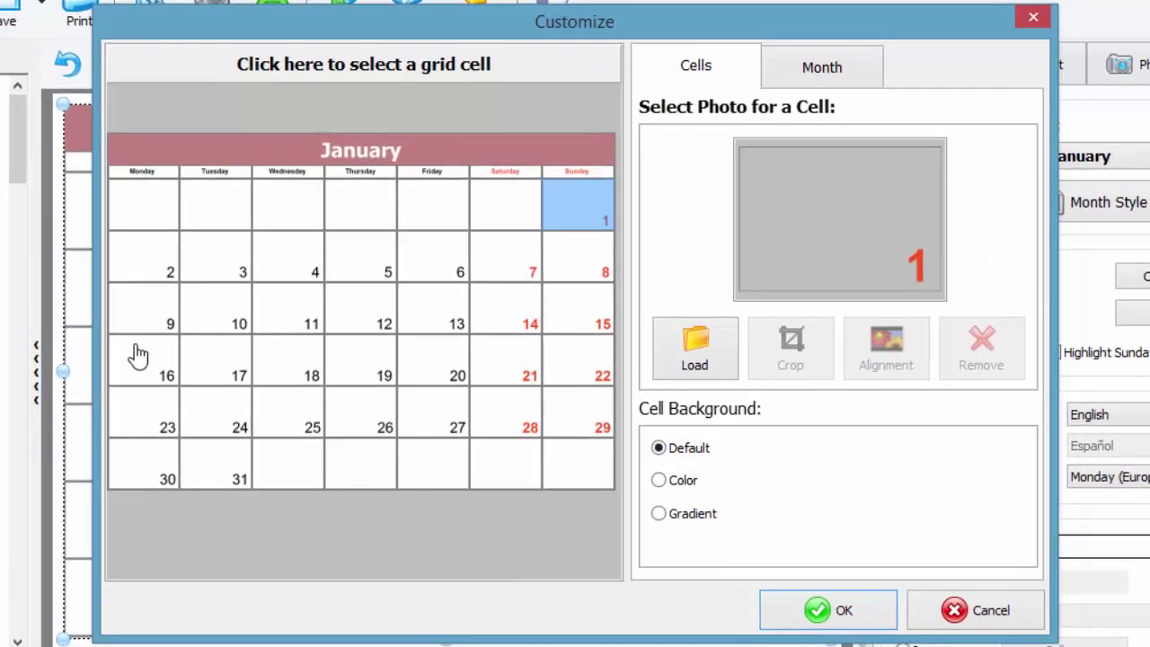
{"action": "left_click", "coordinate": [235, 322]}
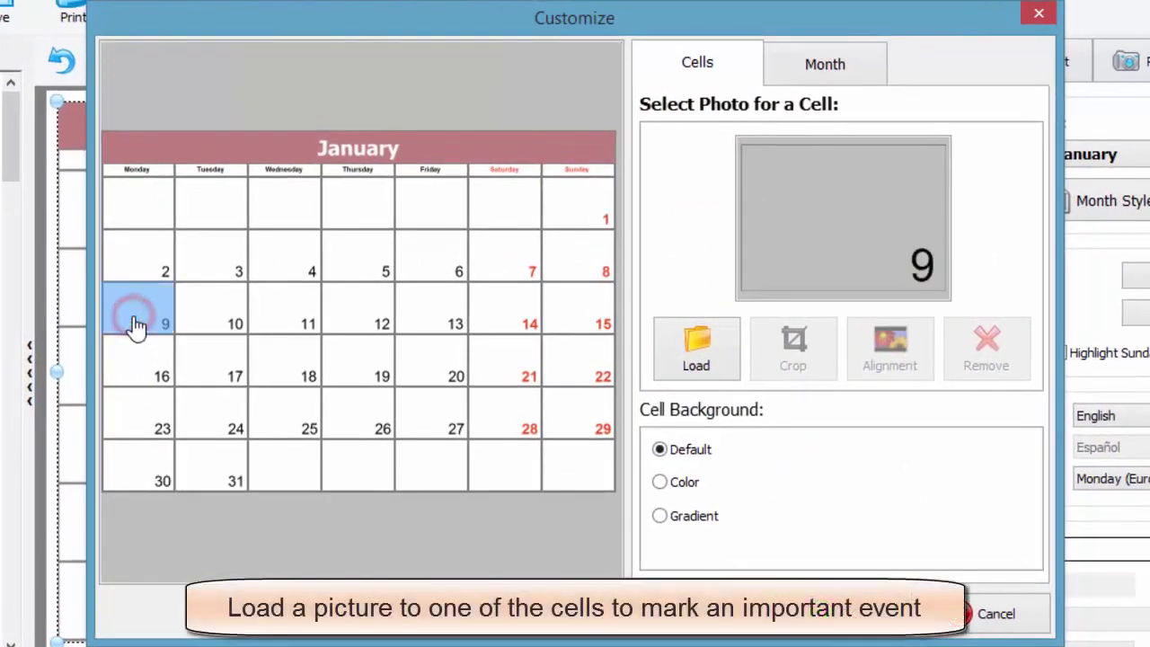
{"action": "left_click", "coordinate": [690, 347]}
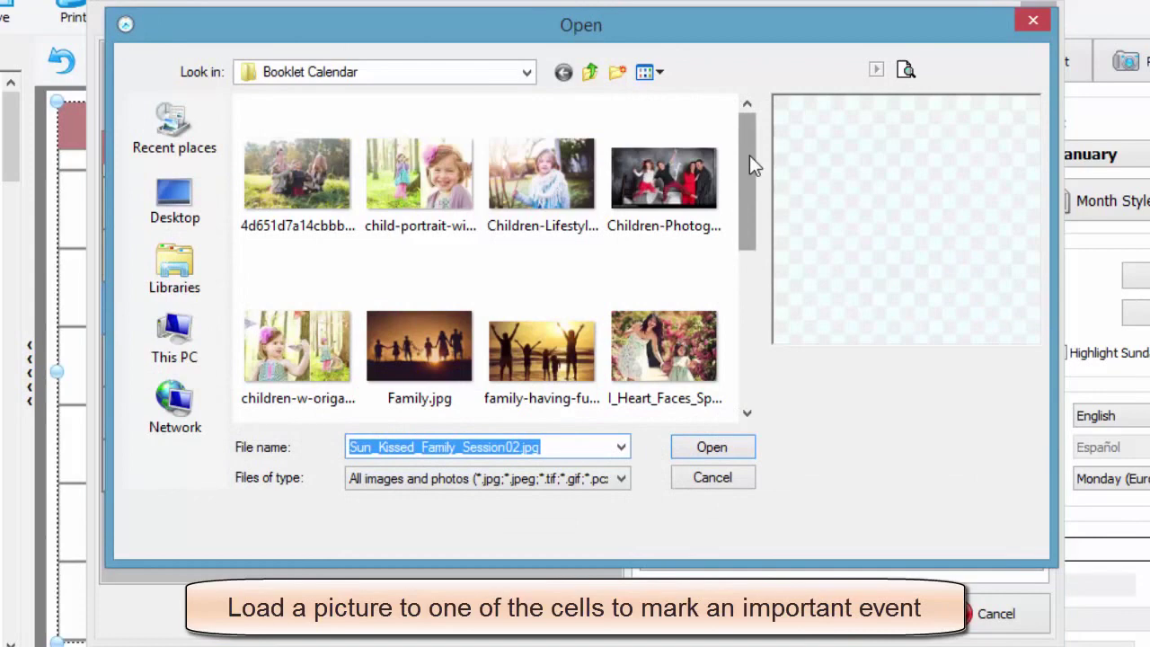
{"action": "left_click_drag", "start_coordinate": [750, 155], "coordinate": [752, 316]}
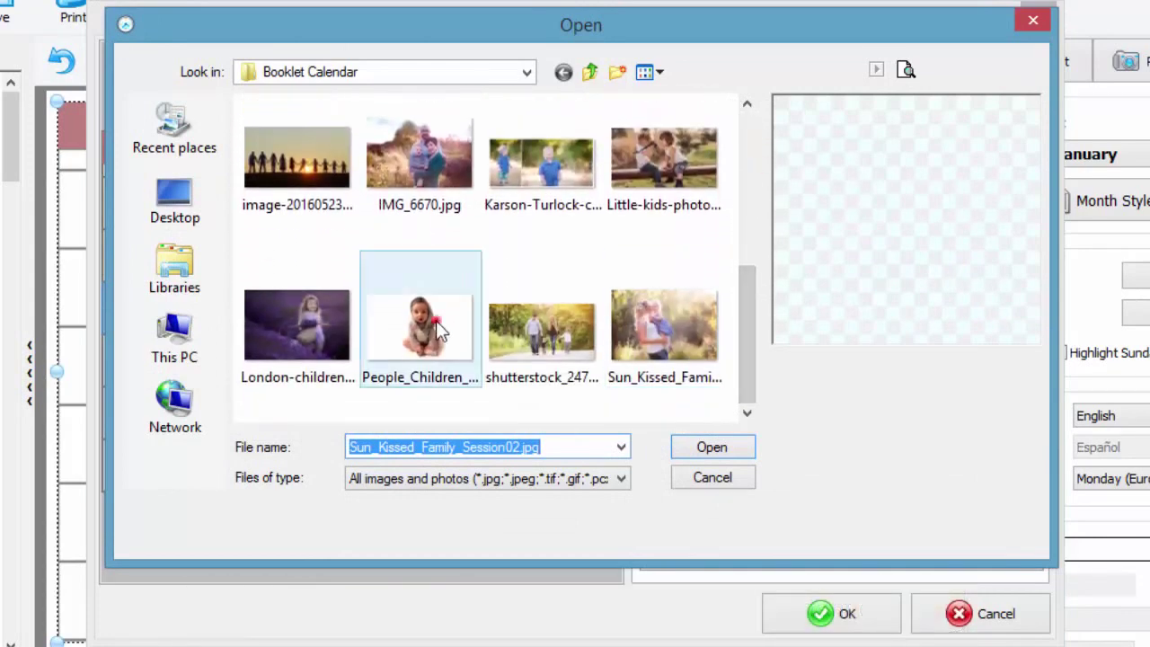
{"action": "left_click", "coordinate": [438, 329]}
{"action": "left_click", "coordinate": [711, 446]}
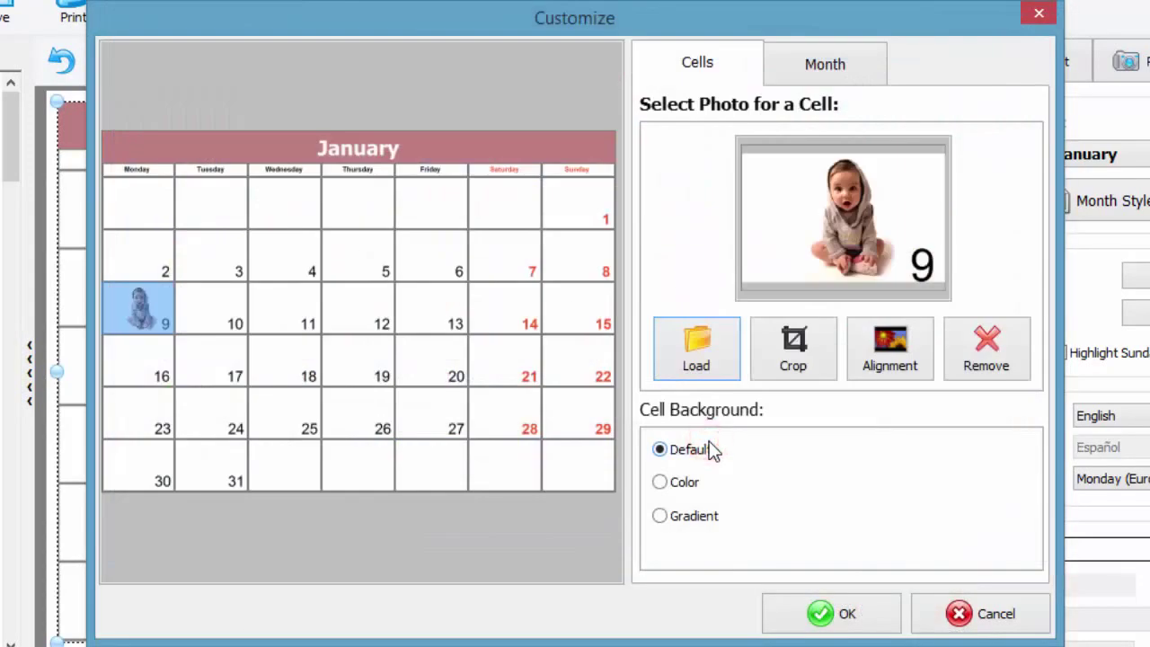
- Leave the baby photo uncropped, centre it in the cell, and apply
{"action": "left_click", "coordinate": [778, 362]}
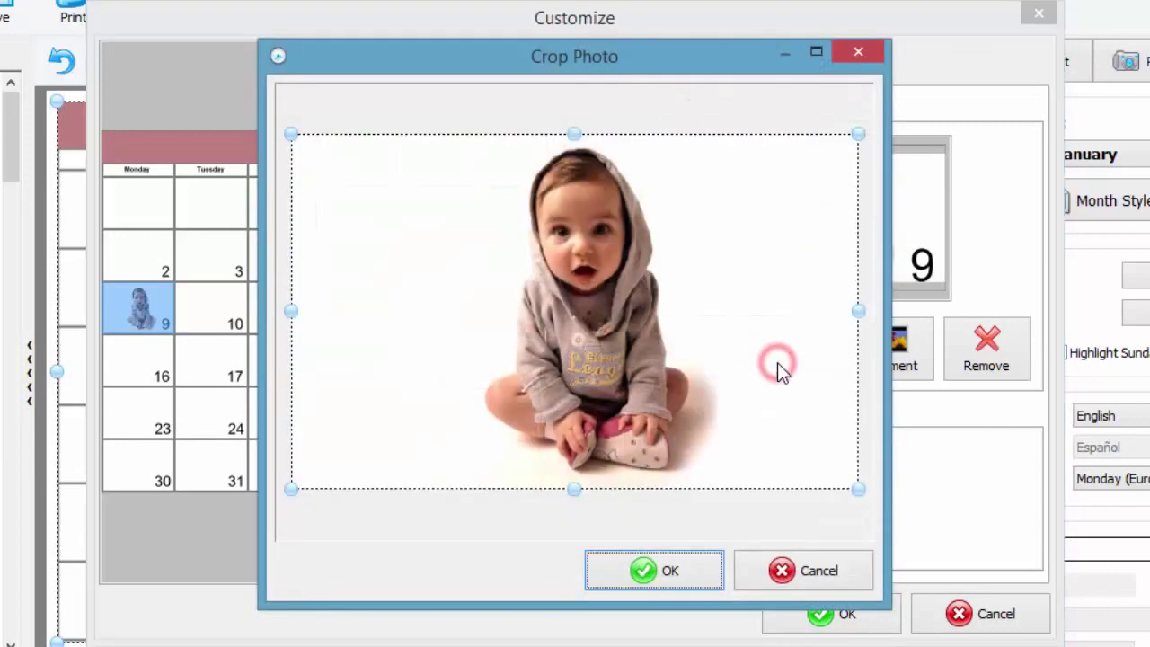
{"action": "left_click_drag", "start_coordinate": [859, 488], "coordinate": [806, 473]}
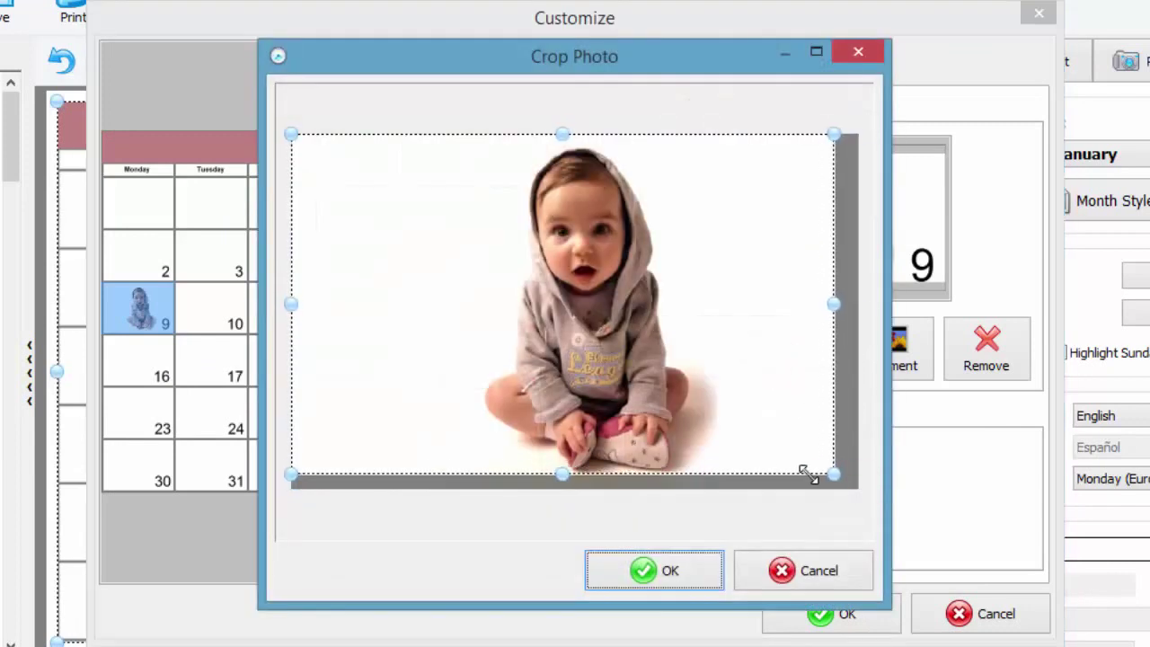
{"action": "left_click_drag", "start_coordinate": [289, 303], "coordinate": [280, 257]}
{"action": "left_click", "coordinate": [468, 359]}
{"action": "left_click", "coordinate": [637, 579]}
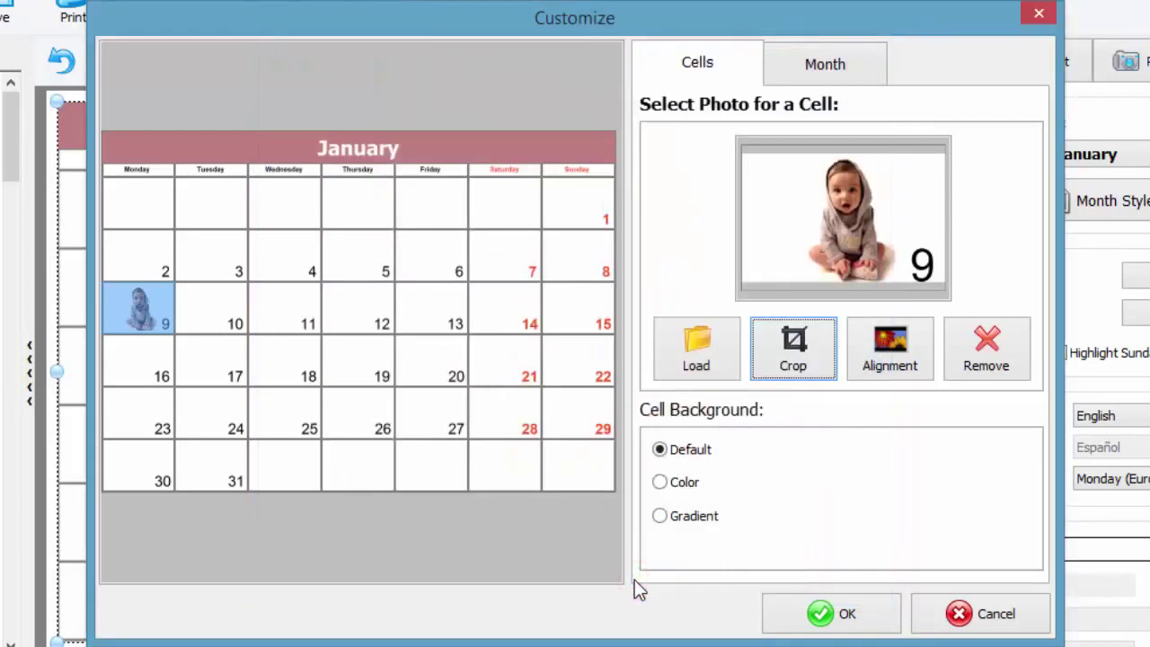
{"action": "left_click", "coordinate": [897, 372]}
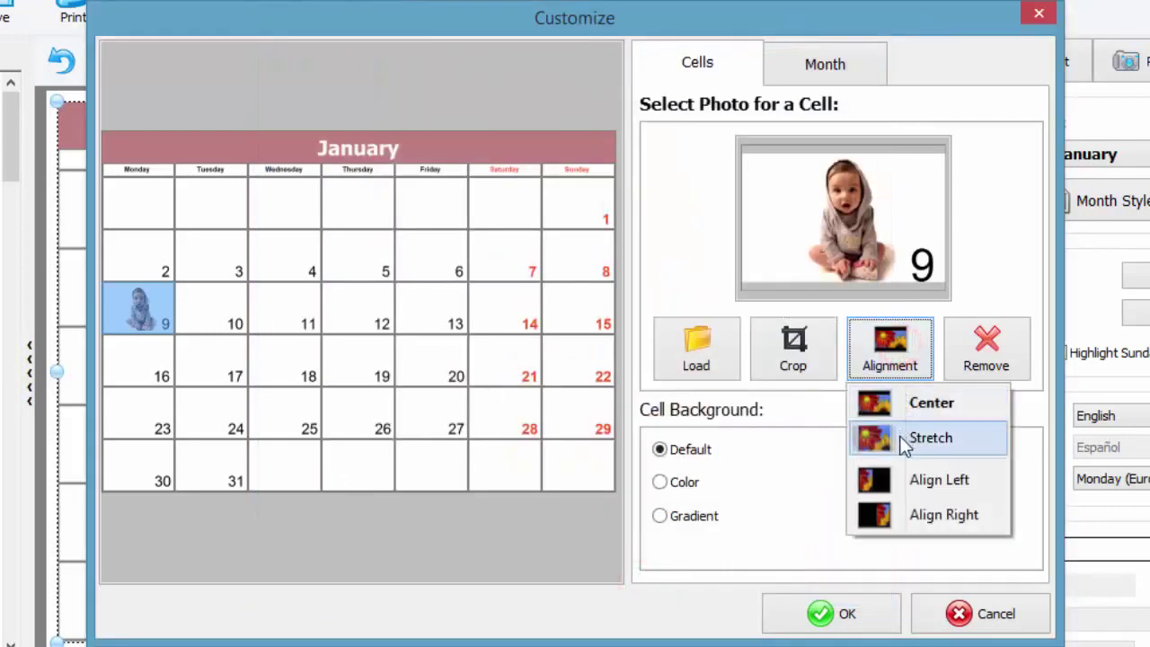
{"action": "left_click", "coordinate": [898, 477]}
{"action": "left_click", "coordinate": [885, 373]}
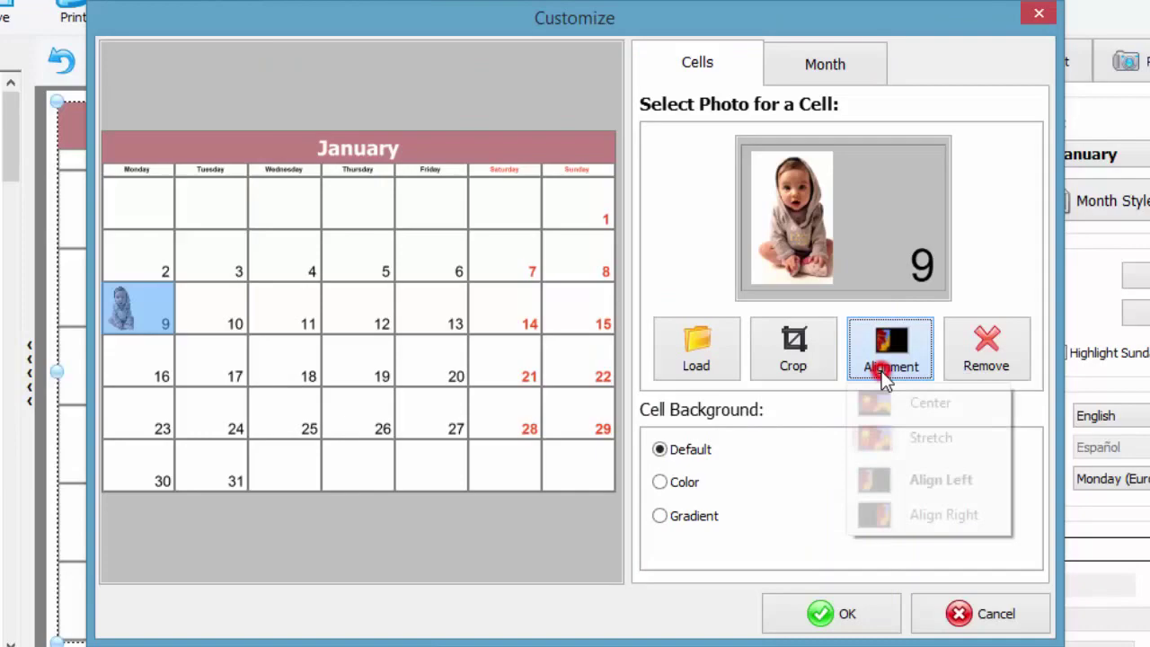
{"action": "left_click", "coordinate": [890, 398]}
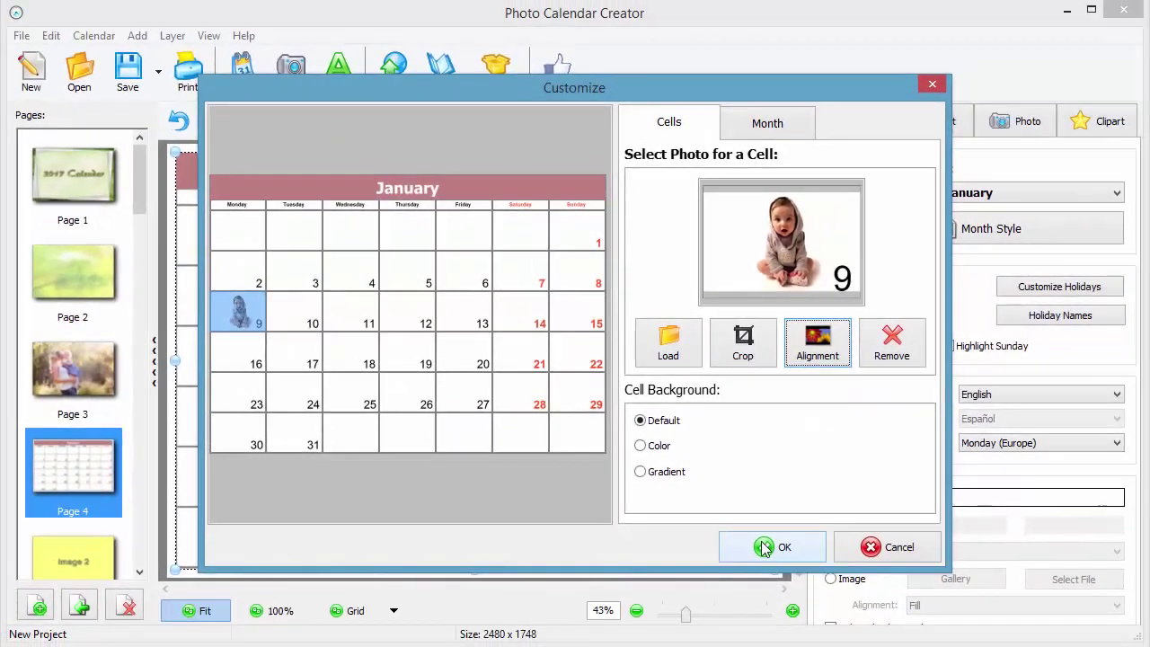
{"action": "left_click", "coordinate": [764, 549]}
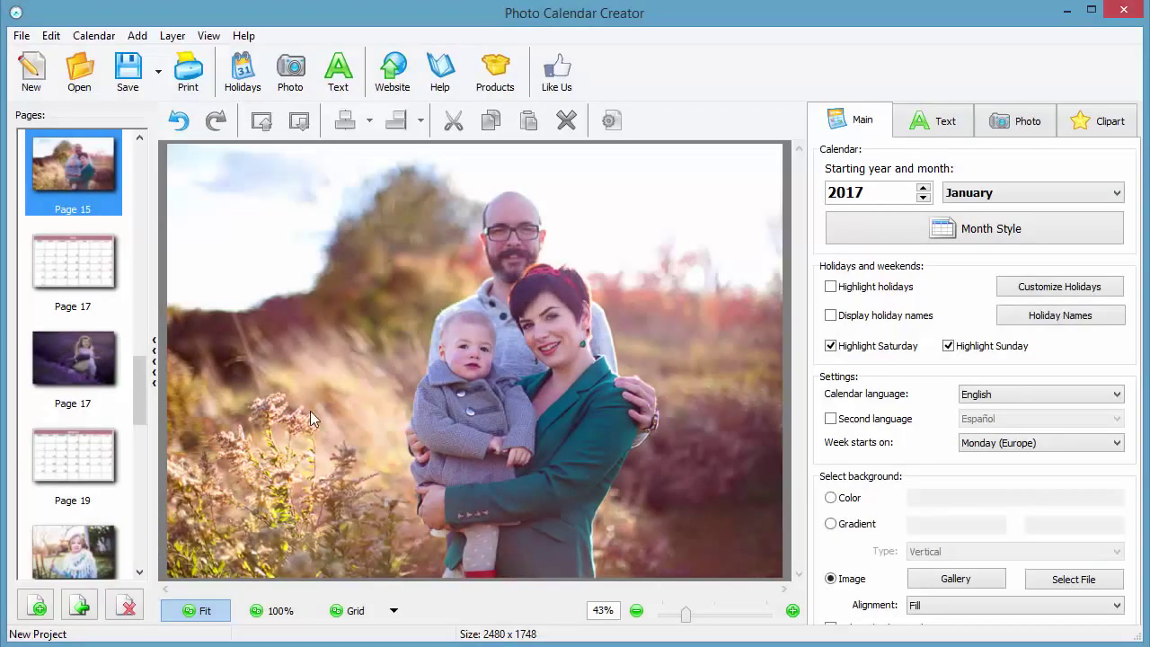
- Scroll the Pages panel down to the booklet's last pages
{"action": "left_click_drag", "start_coordinate": [144, 391], "coordinate": [139, 490]}
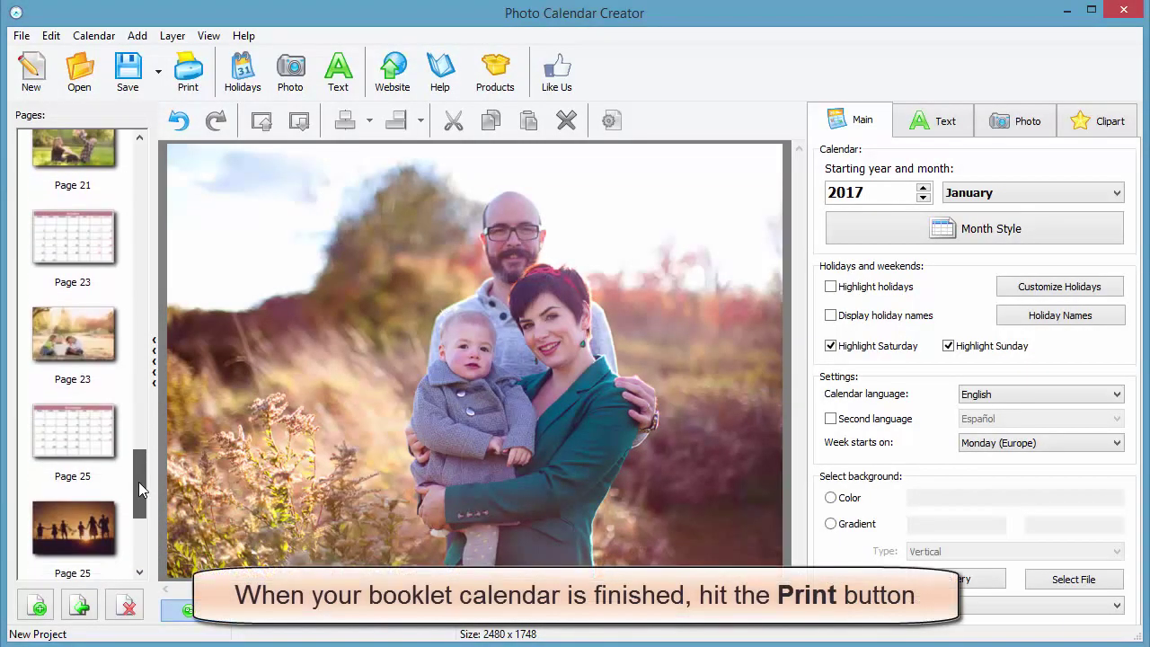
- Open the booklet's print preview and step through the first sheets
{"action": "left_click", "coordinate": [193, 79]}
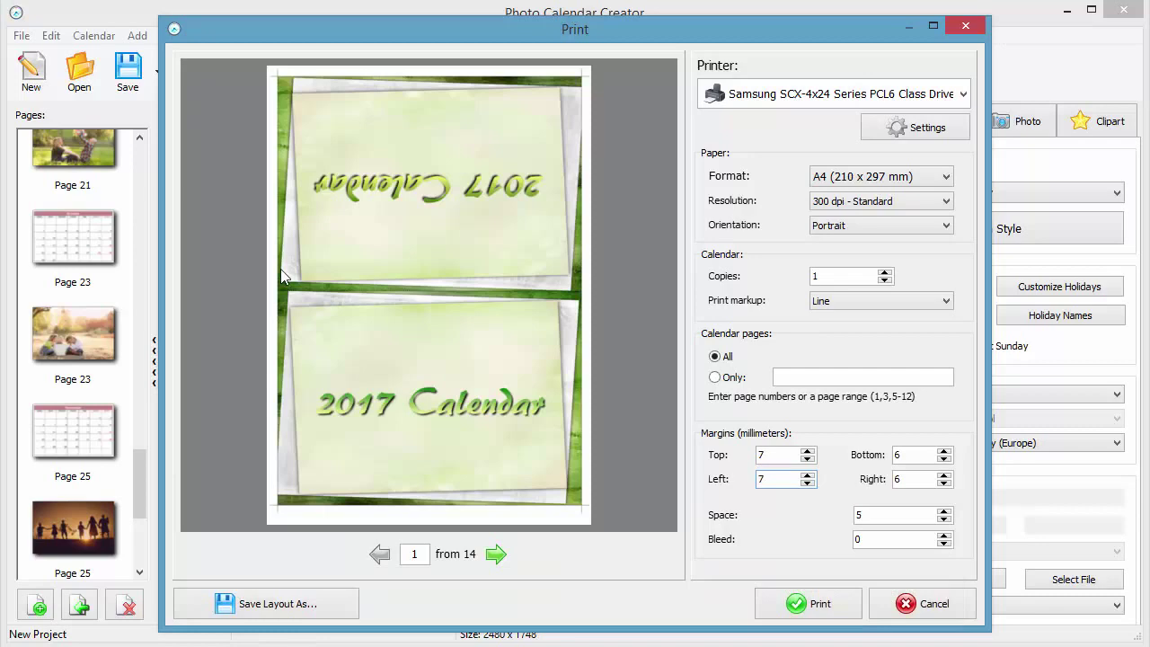
{"action": "left_click", "coordinate": [497, 554]}
{"action": "left_click", "coordinate": [505, 561]}
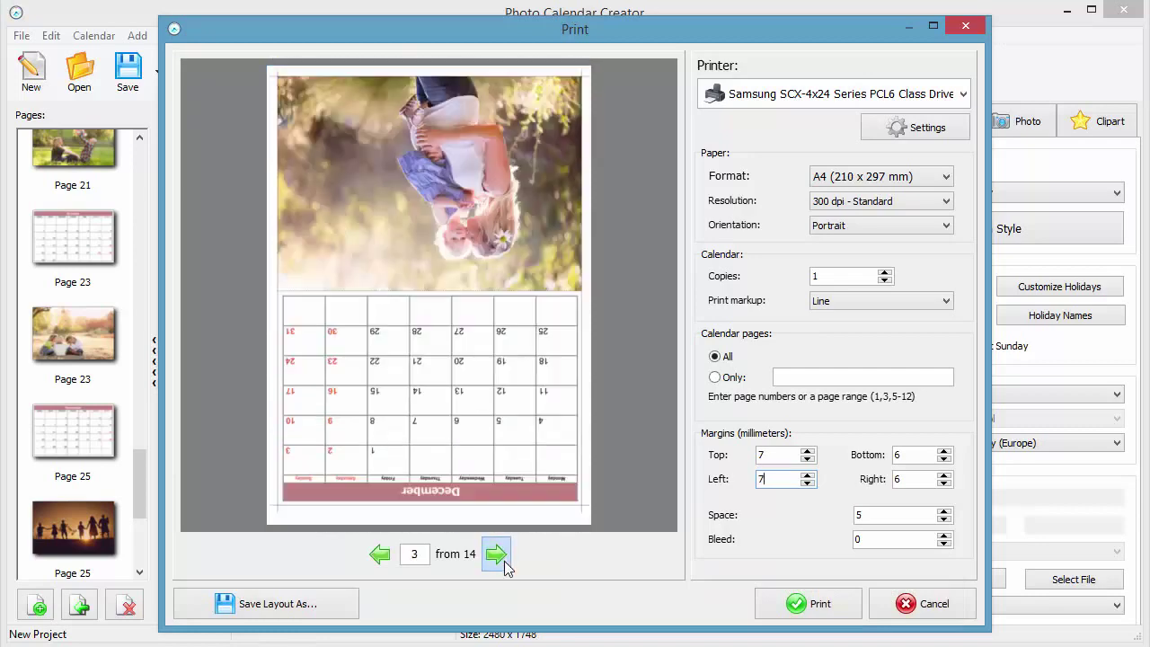
{"action": "left_click", "coordinate": [504, 560]}
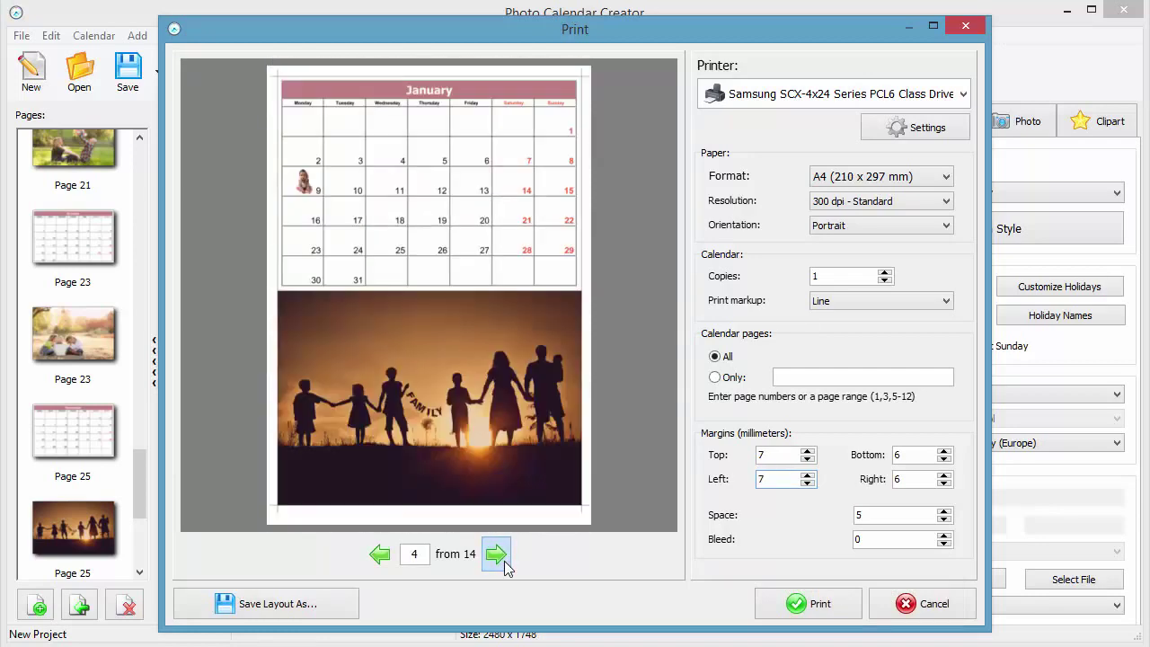
{"action": "left_click", "coordinate": [504, 561]}
{"action": "left_click", "coordinate": [504, 561]}
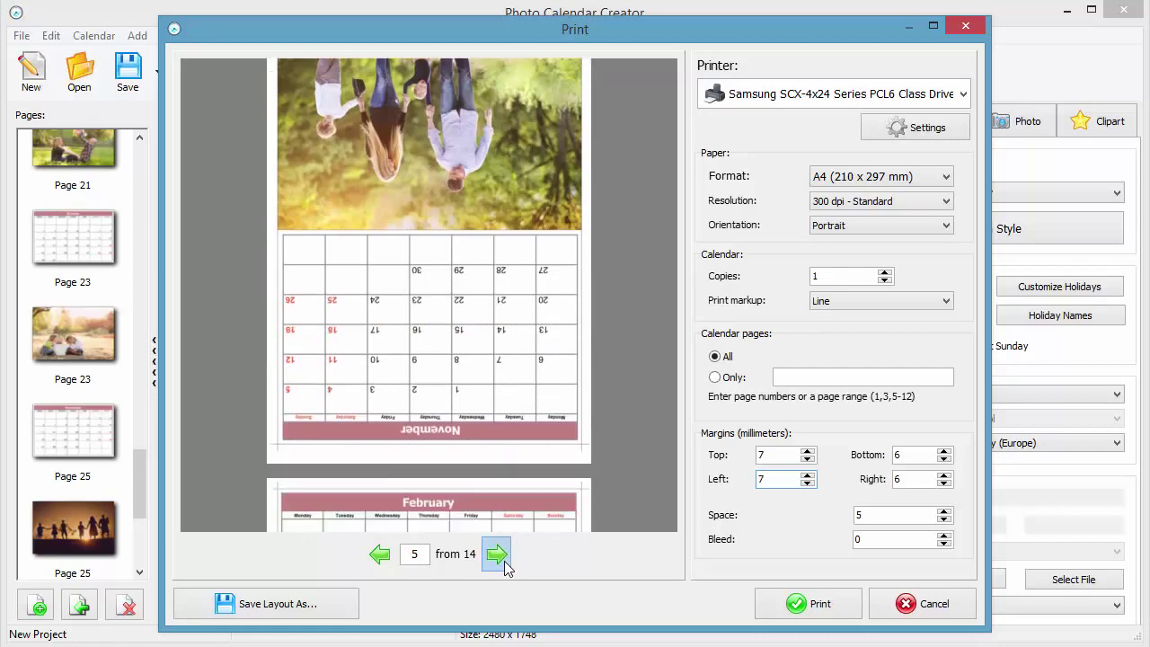
{"action": "left_click", "coordinate": [504, 561]}
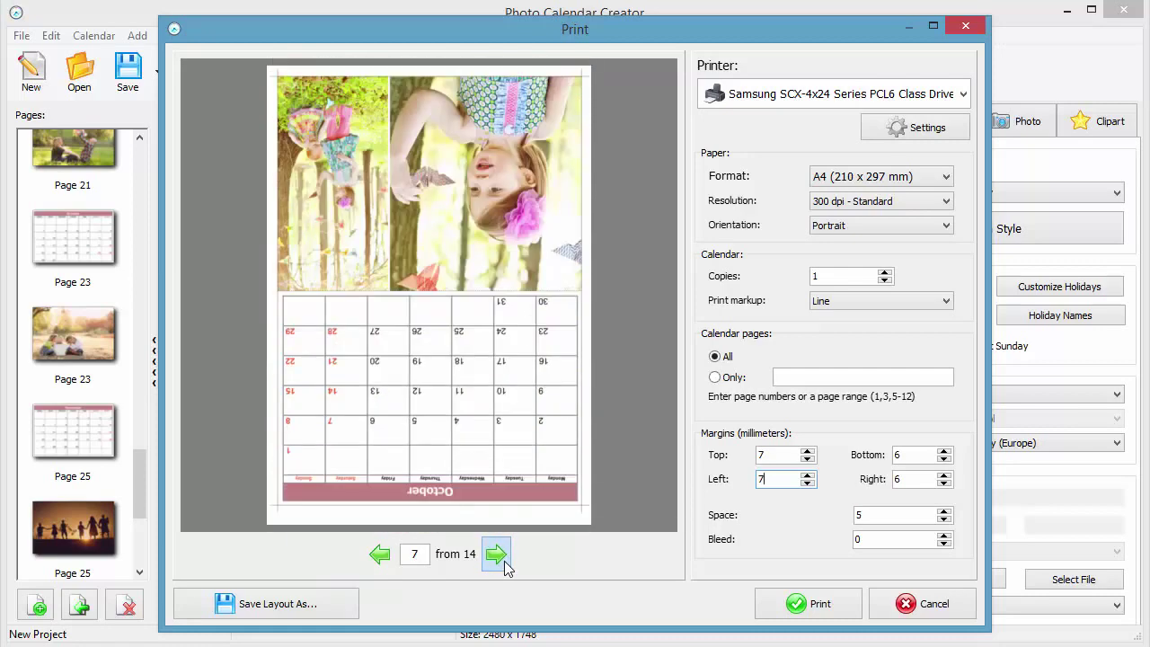
{"action": "left_click", "coordinate": [504, 561]}
- Page through to the final June sheet and list save formats like PDF and TIFF
{"action": "left_click", "coordinate": [497, 555]}
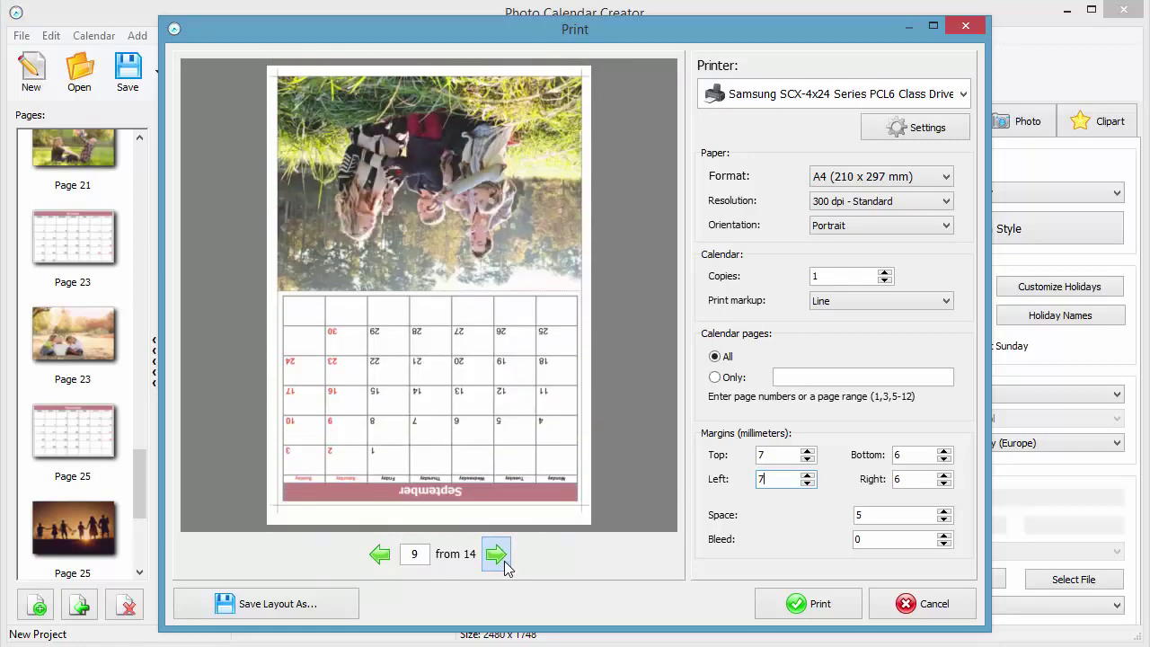
{"action": "left_click", "coordinate": [497, 554]}
{"action": "left_click", "coordinate": [497, 554]}
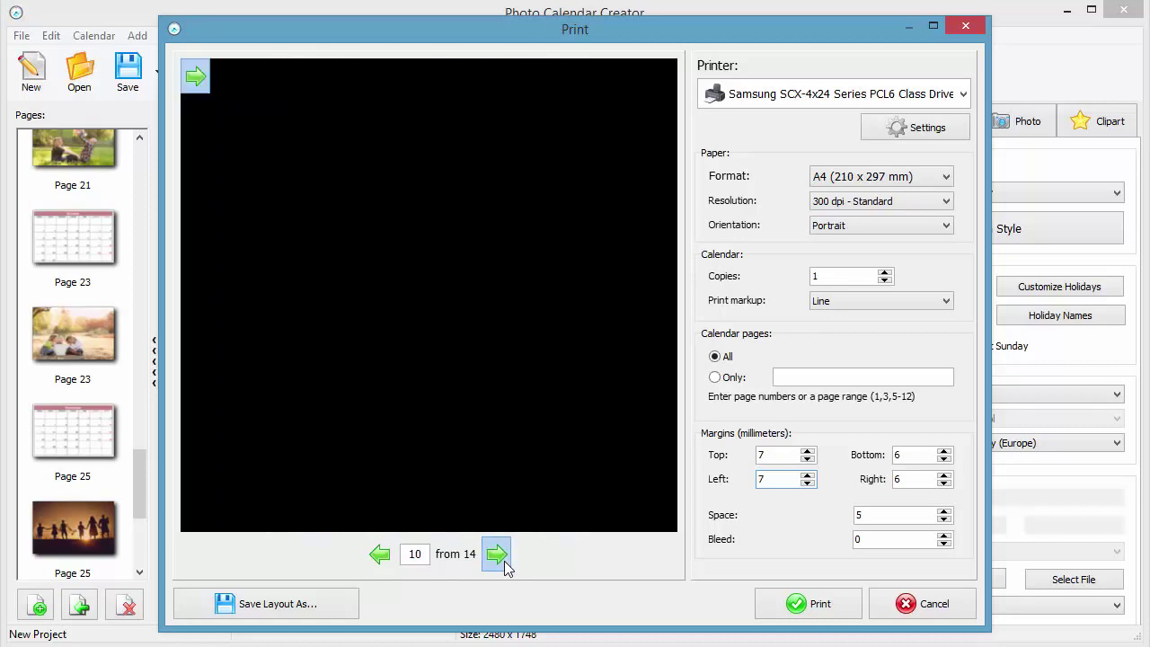
{"action": "left_click", "coordinate": [497, 555]}
{"action": "left_click", "coordinate": [504, 563]}
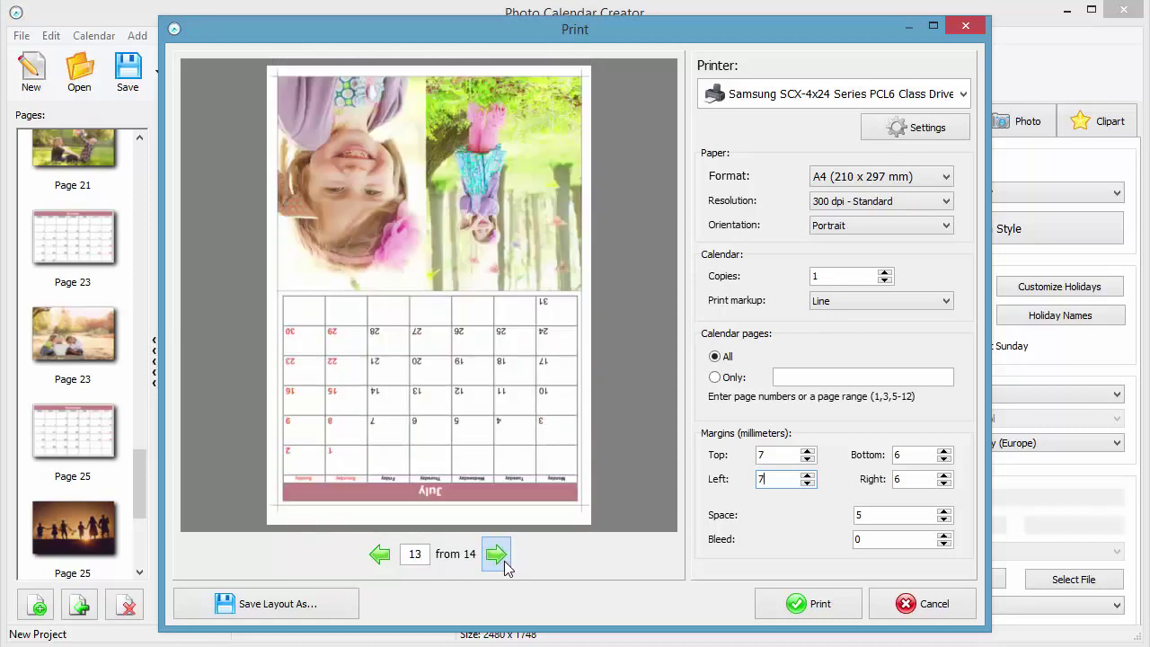
{"action": "left_click", "coordinate": [504, 562]}
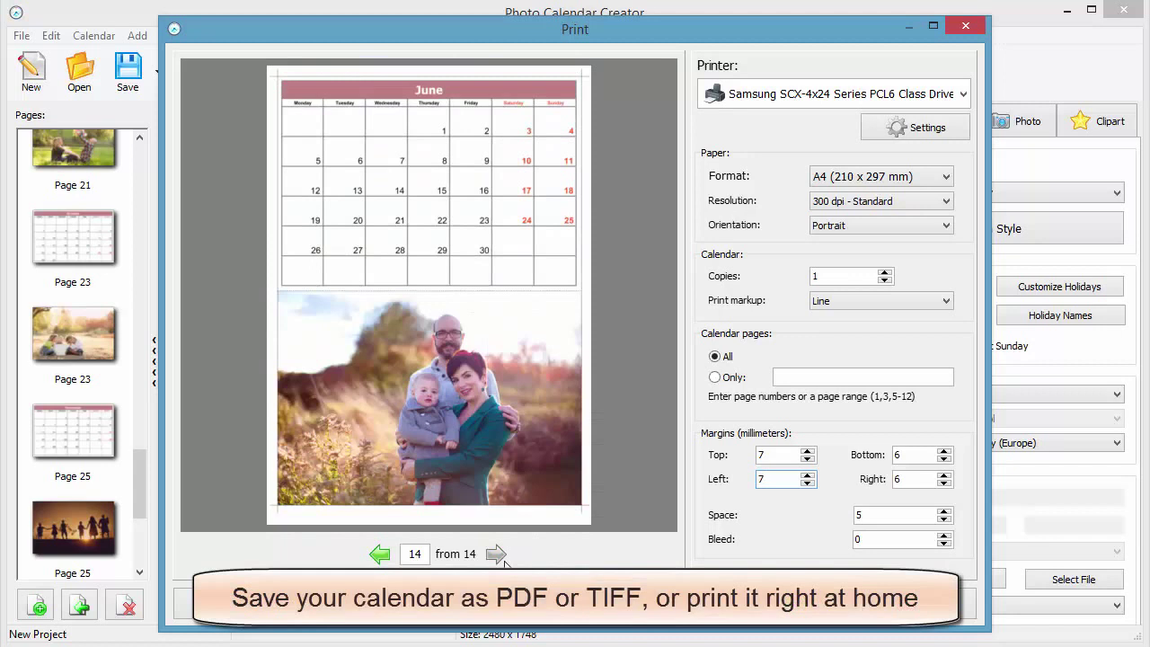
{"action": "left_click", "coordinate": [187, 604]}
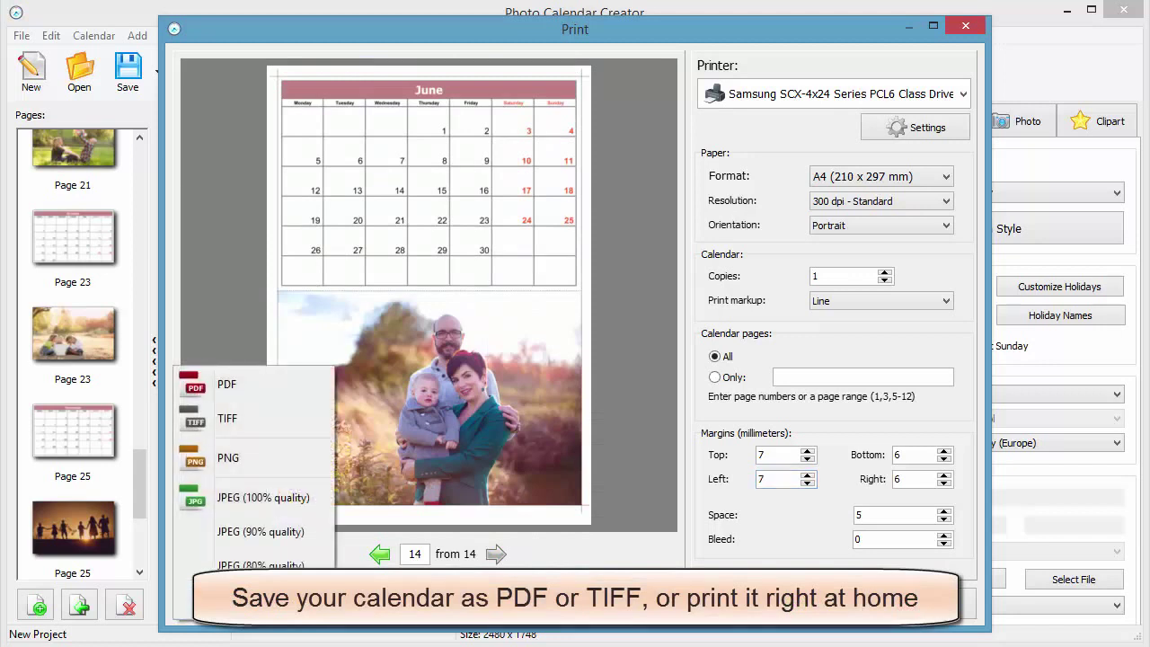